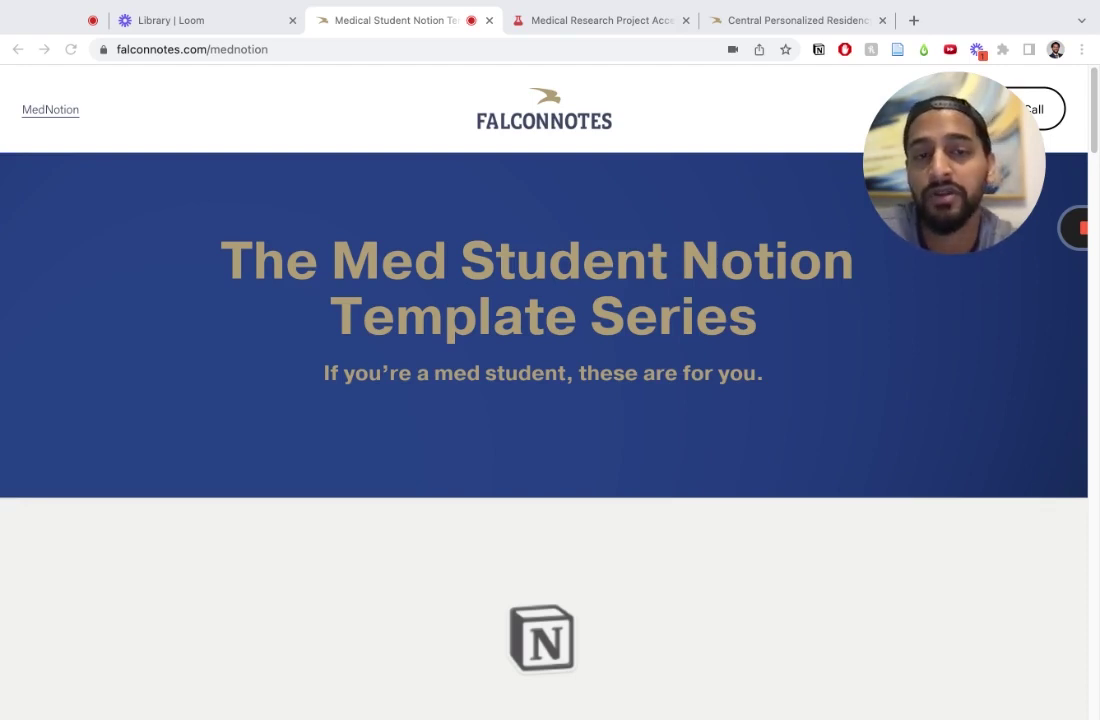
Step: Switch with Ctrl+Tab to the Medical Research Project Accelerator Notion tab
{"action": "key", "text": "ctrl+Tab"}
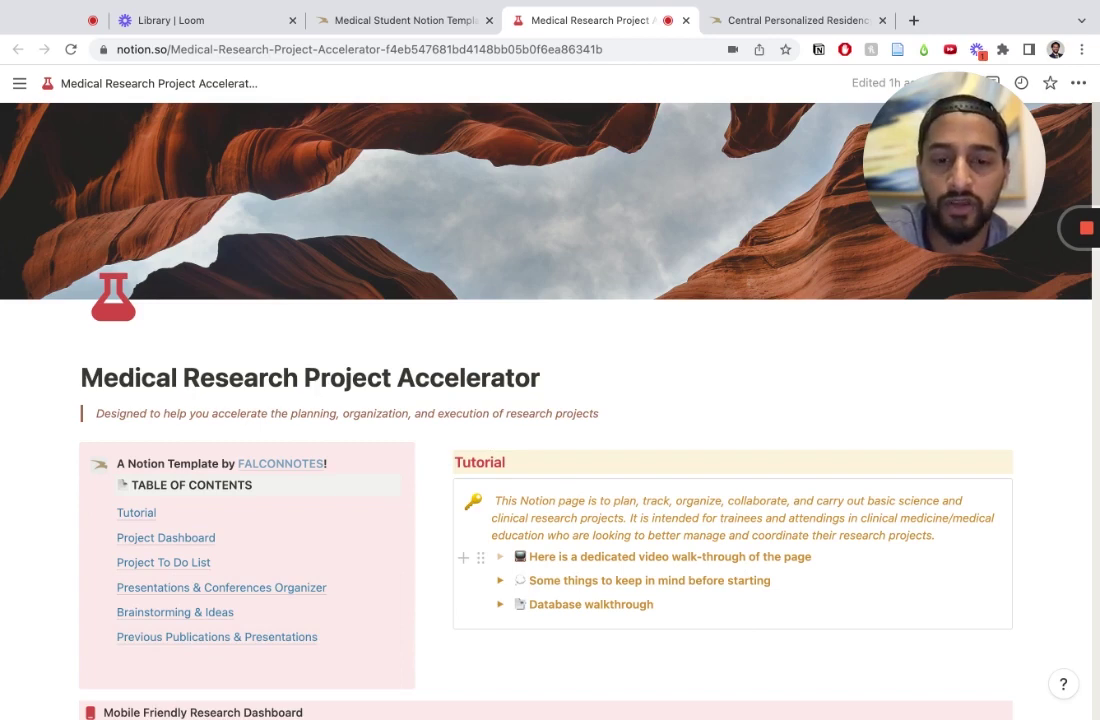
{"action": "scroll", "coordinate": [528, 452], "scroll_direction": "down", "scroll_amount": 2}
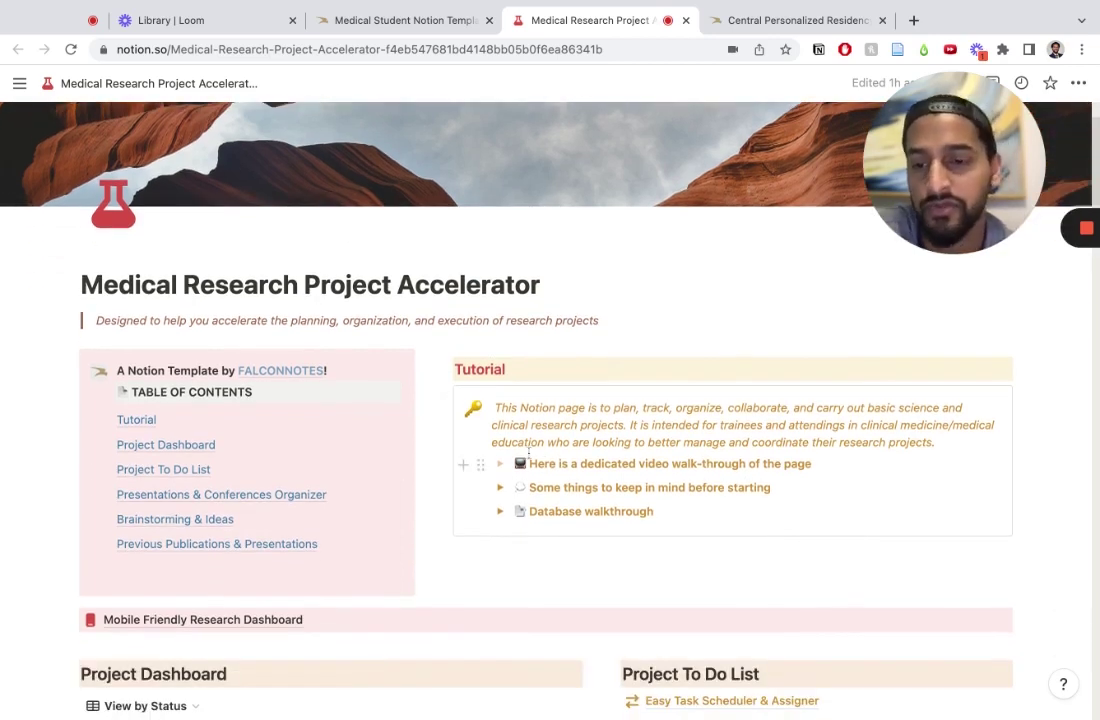
{"action": "scroll", "coordinate": [528, 452], "scroll_direction": "down", "scroll_amount": 4}
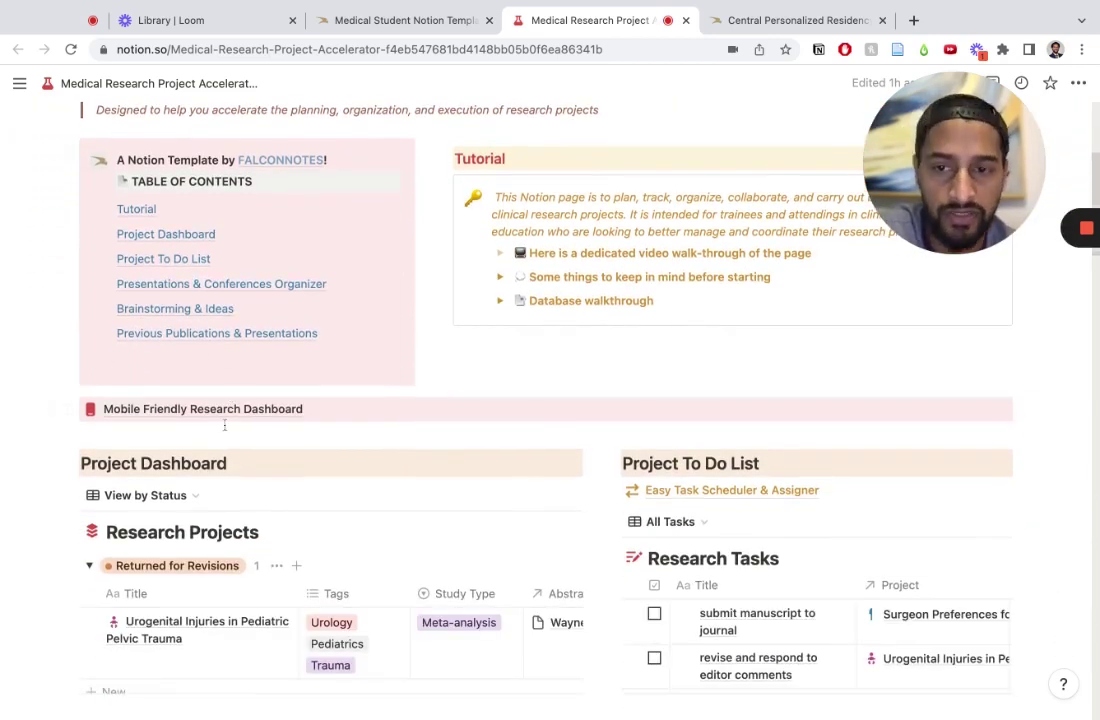
{"action": "scroll", "coordinate": [413, 470], "scroll_direction": "down", "scroll_amount": 2}
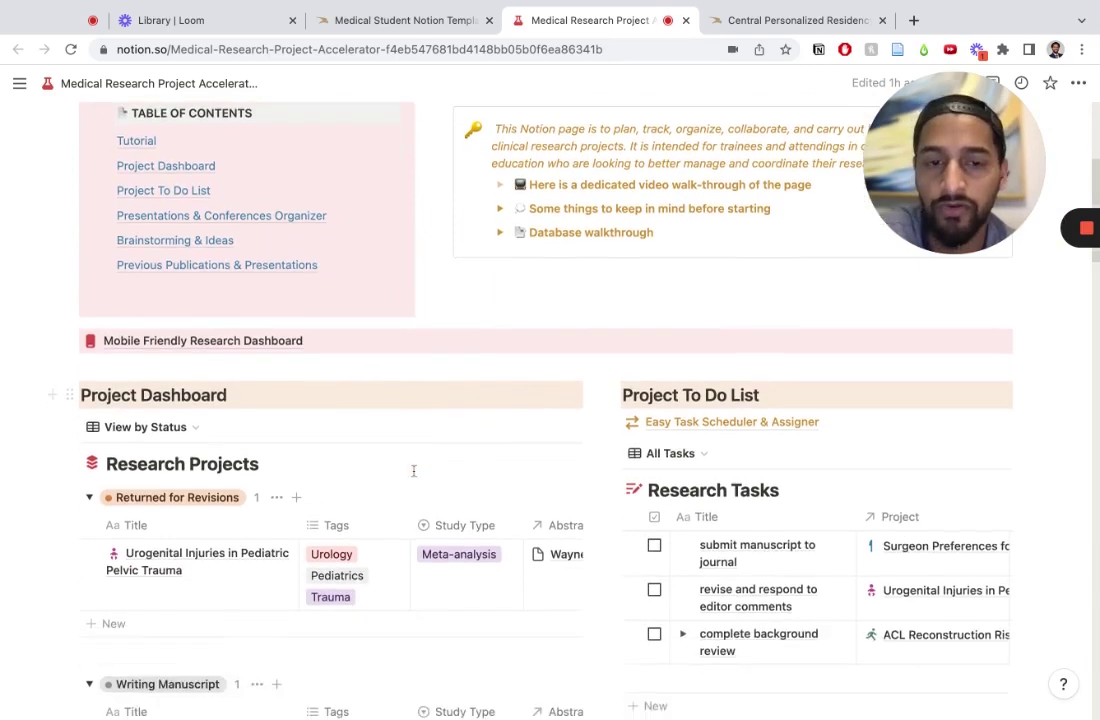
{"action": "scroll", "coordinate": [413, 470], "scroll_direction": "down", "scroll_amount": 3}
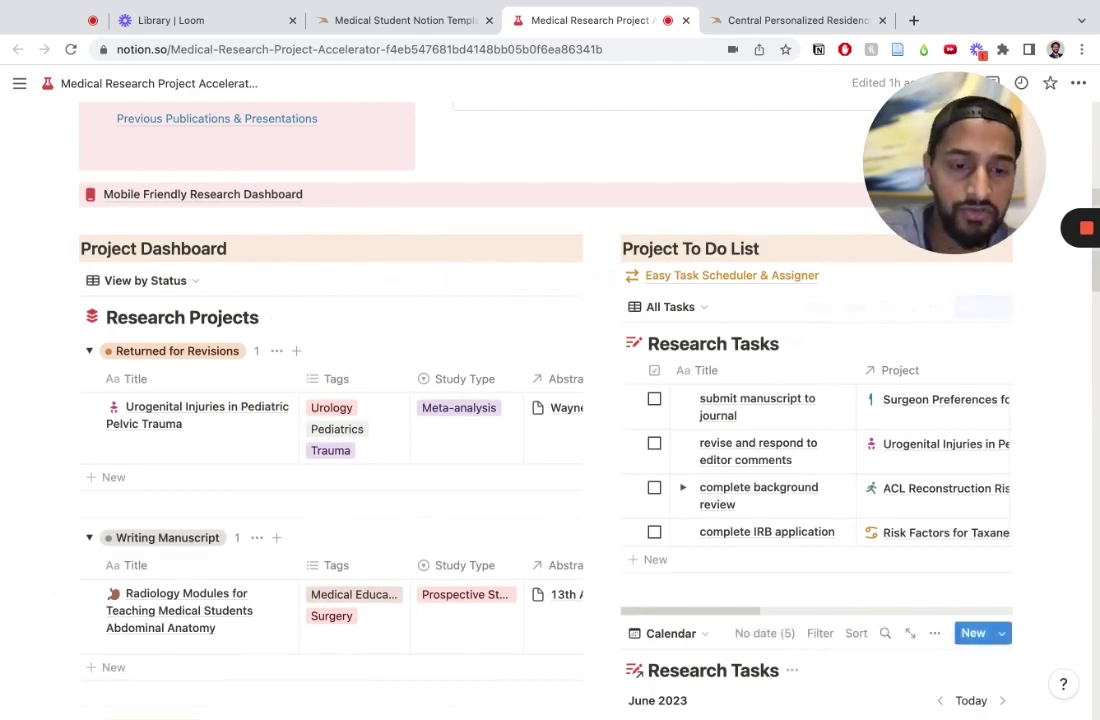
{"action": "scroll", "coordinate": [544, 477], "scroll_direction": "down", "scroll_amount": 20}
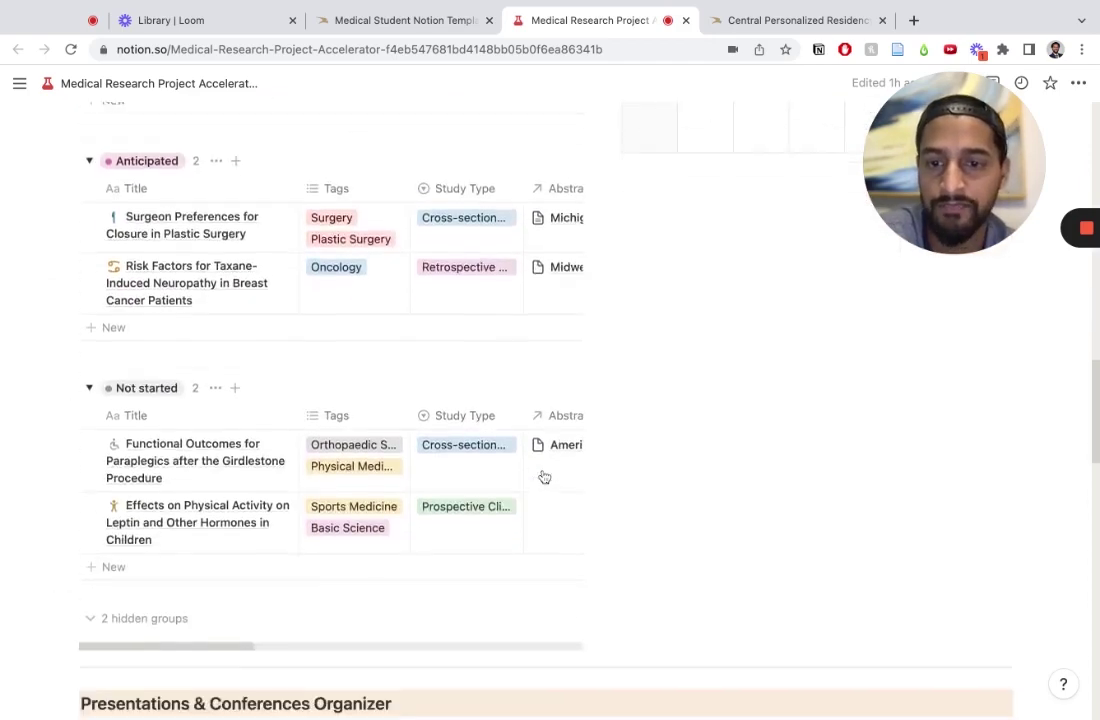
{"action": "scroll", "coordinate": [544, 477], "scroll_direction": "down", "scroll_amount": 5}
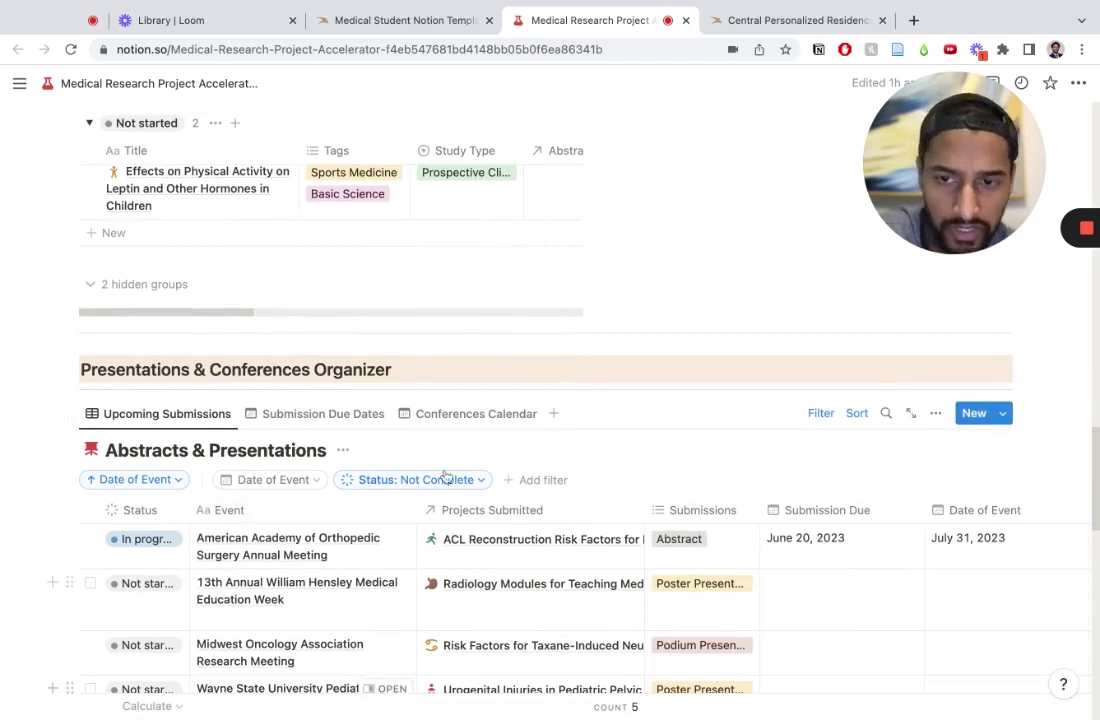
{"action": "scroll", "coordinate": [293, 645], "scroll_direction": "down", "scroll_amount": 5}
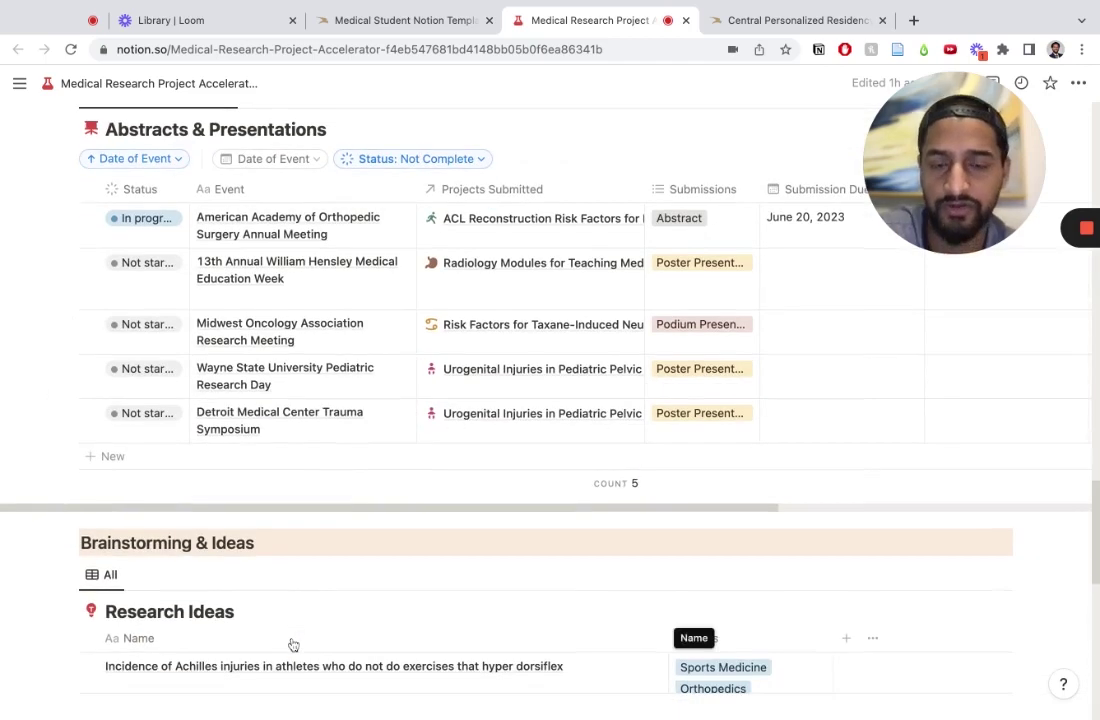
{"action": "scroll", "coordinate": [293, 645], "scroll_direction": "down", "scroll_amount": 4}
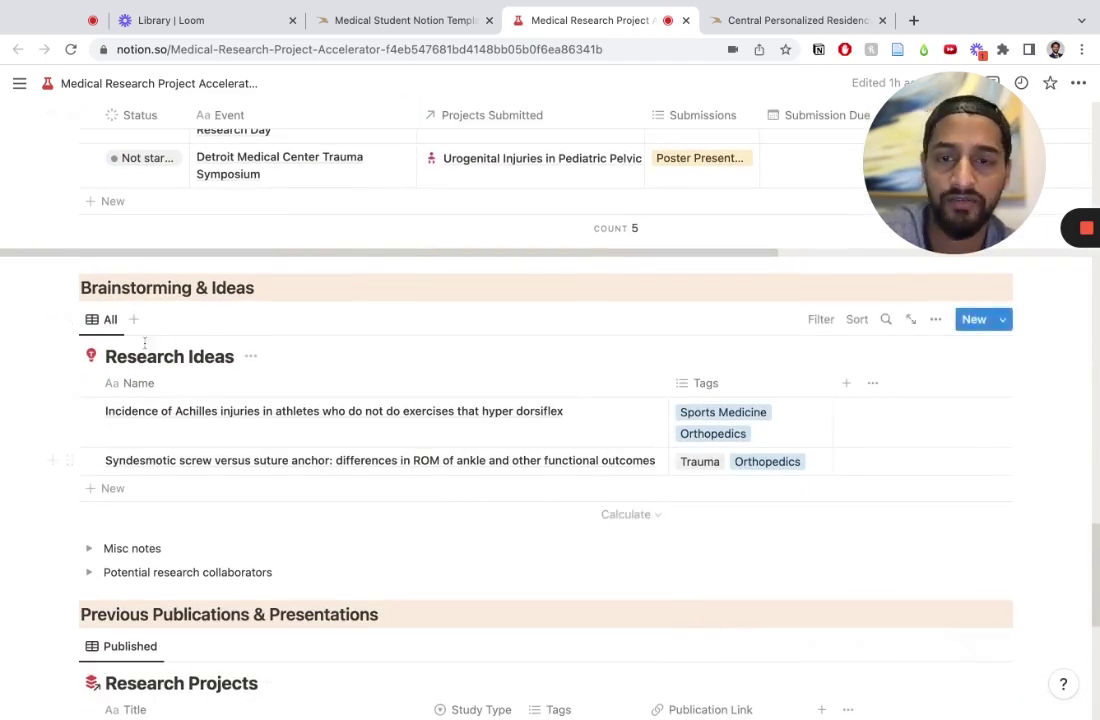
{"action": "scroll", "coordinate": [560, 536], "scroll_direction": "down", "scroll_amount": 4}
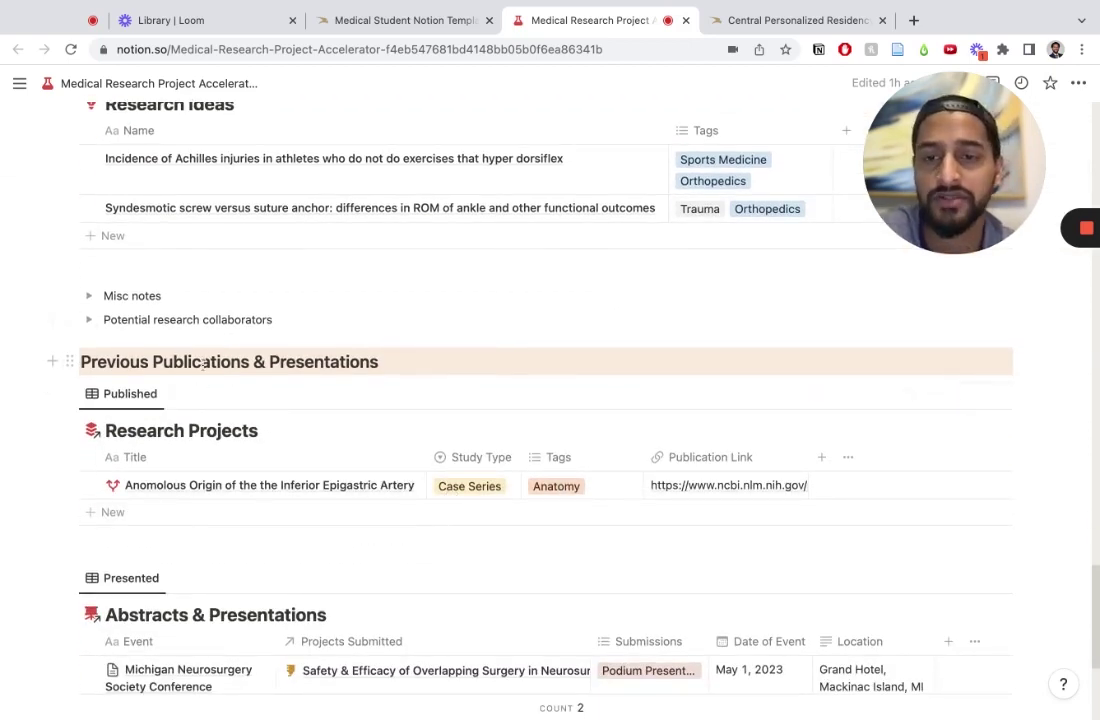
{"action": "scroll", "coordinate": [427, 348], "scroll_direction": "up", "scroll_amount": 20}
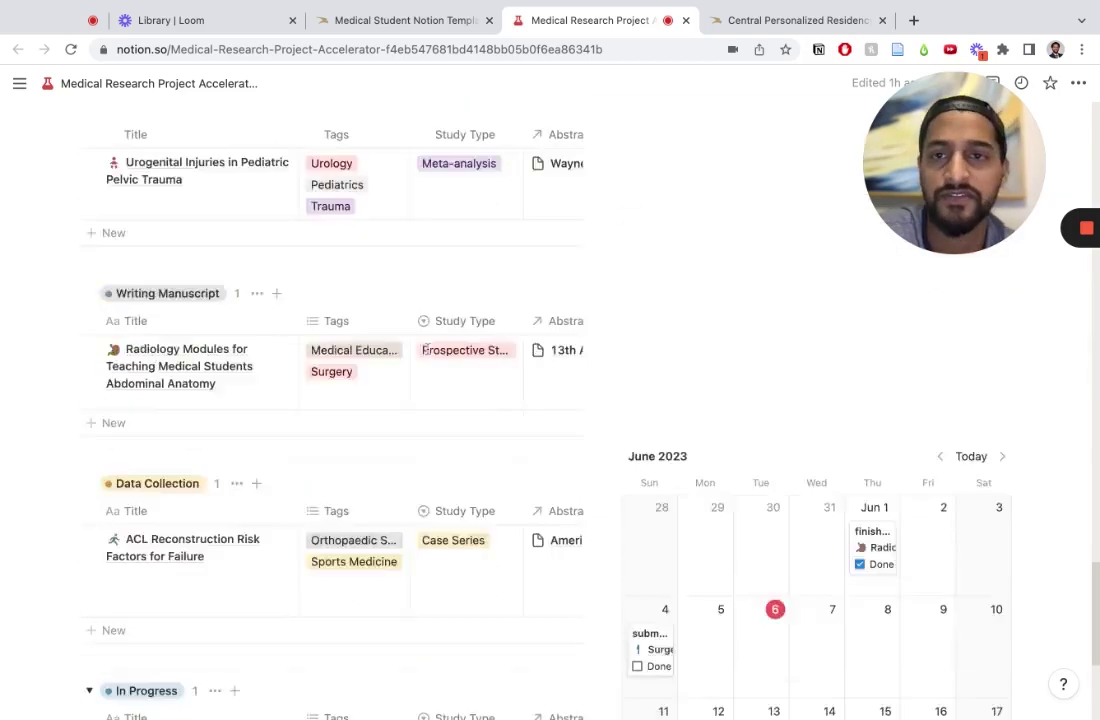
{"action": "scroll", "coordinate": [427, 348], "scroll_direction": "down", "scroll_amount": 4}
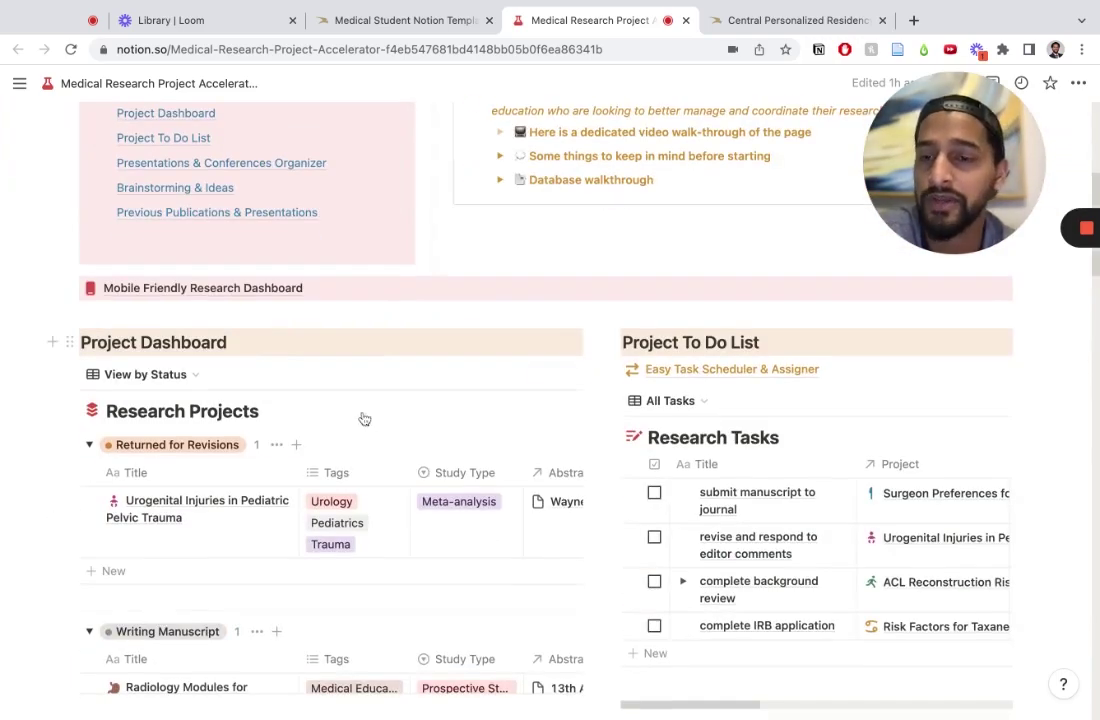
{"action": "scroll", "coordinate": [214, 400], "scroll_direction": "down", "scroll_amount": 3}
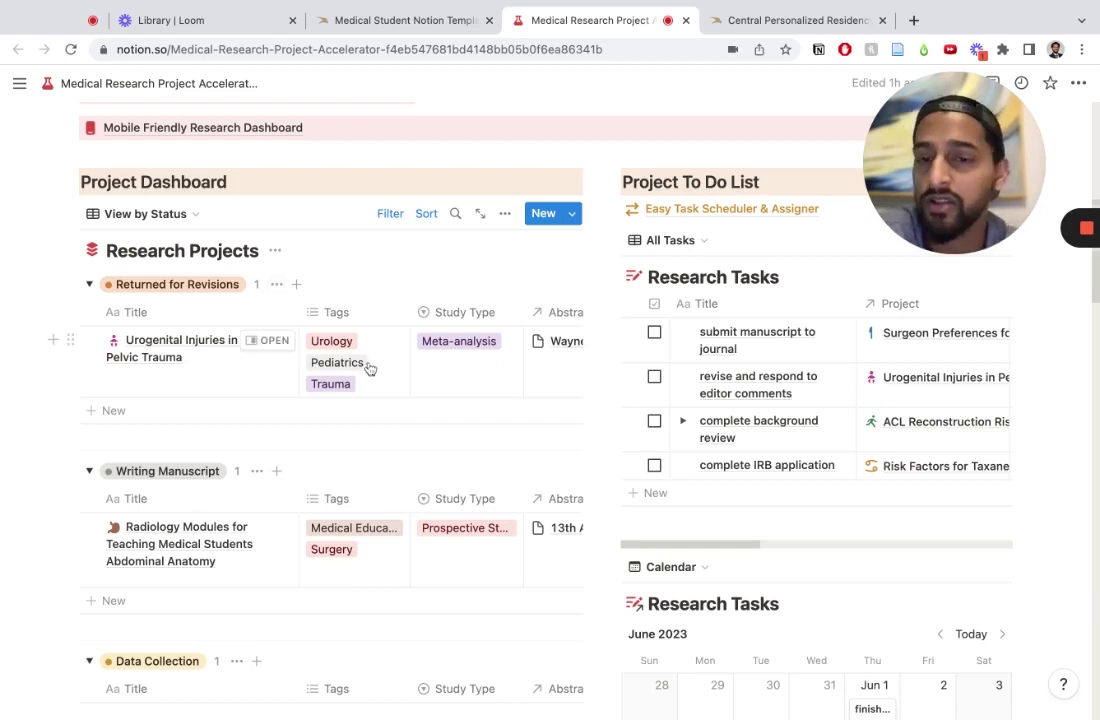
{"action": "scroll", "coordinate": [378, 395], "scroll_direction": "right", "scroll_amount": 3}
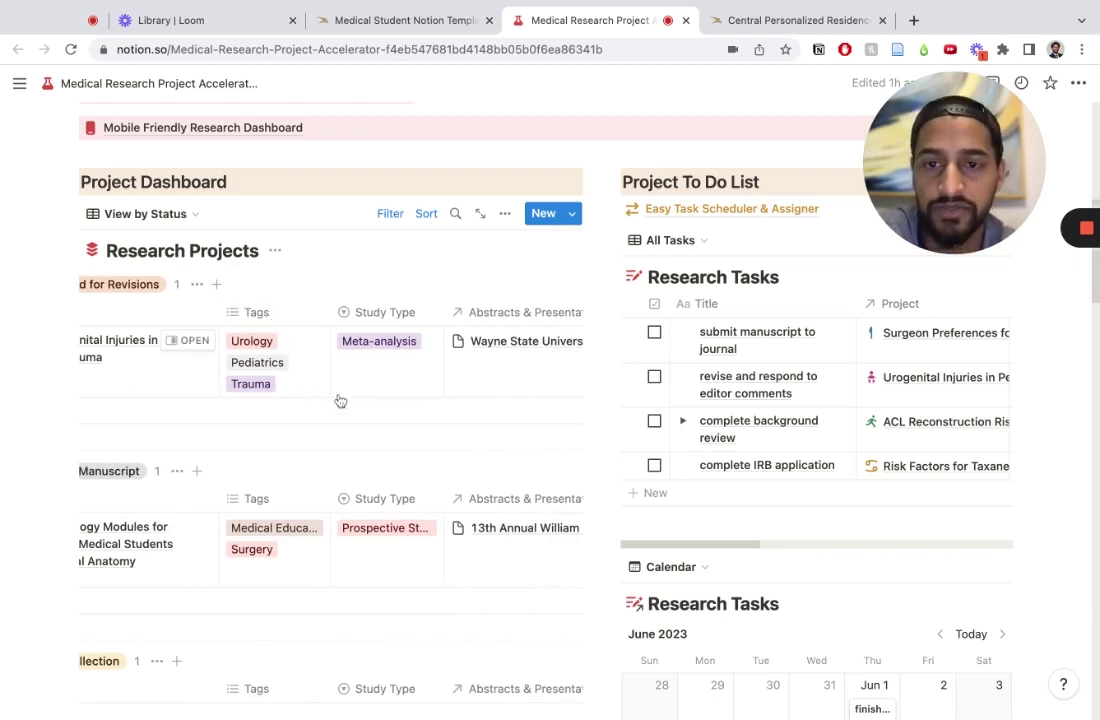
{"action": "scroll", "coordinate": [462, 389], "scroll_direction": "right", "scroll_amount": 5}
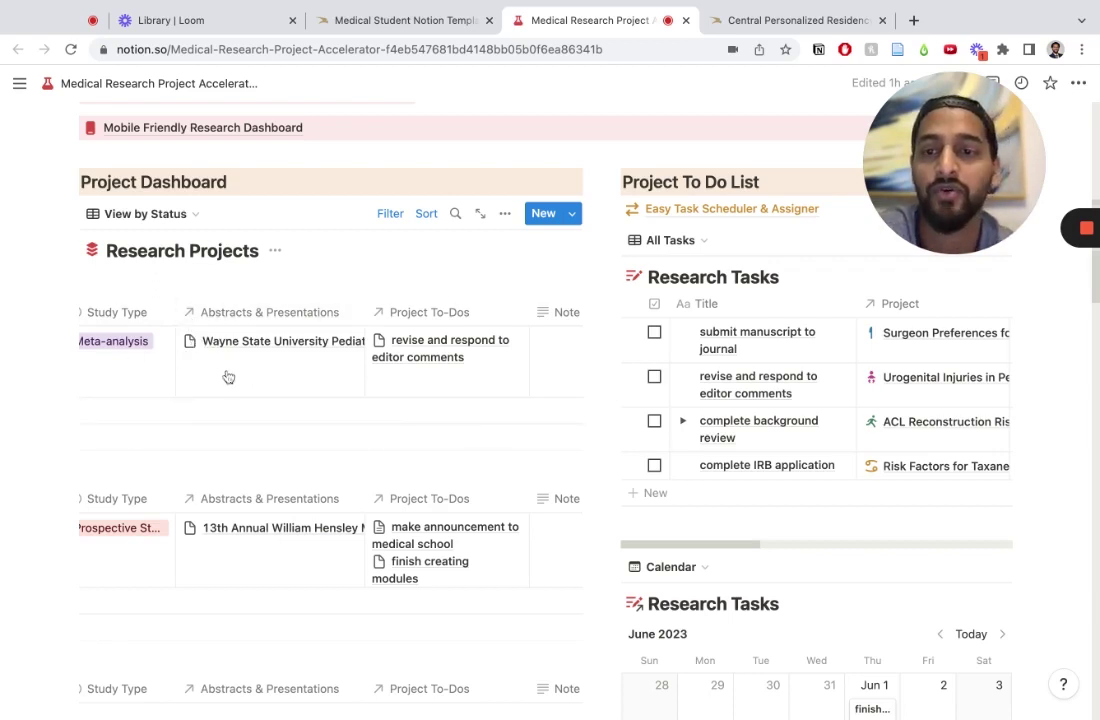
{"action": "scroll", "coordinate": [216, 375], "scroll_direction": "left", "scroll_amount": 5}
{"action": "scroll", "coordinate": [255, 376], "scroll_direction": "right", "scroll_amount": 2}
{"action": "scroll", "coordinate": [258, 378], "scroll_direction": "right", "scroll_amount": 3}
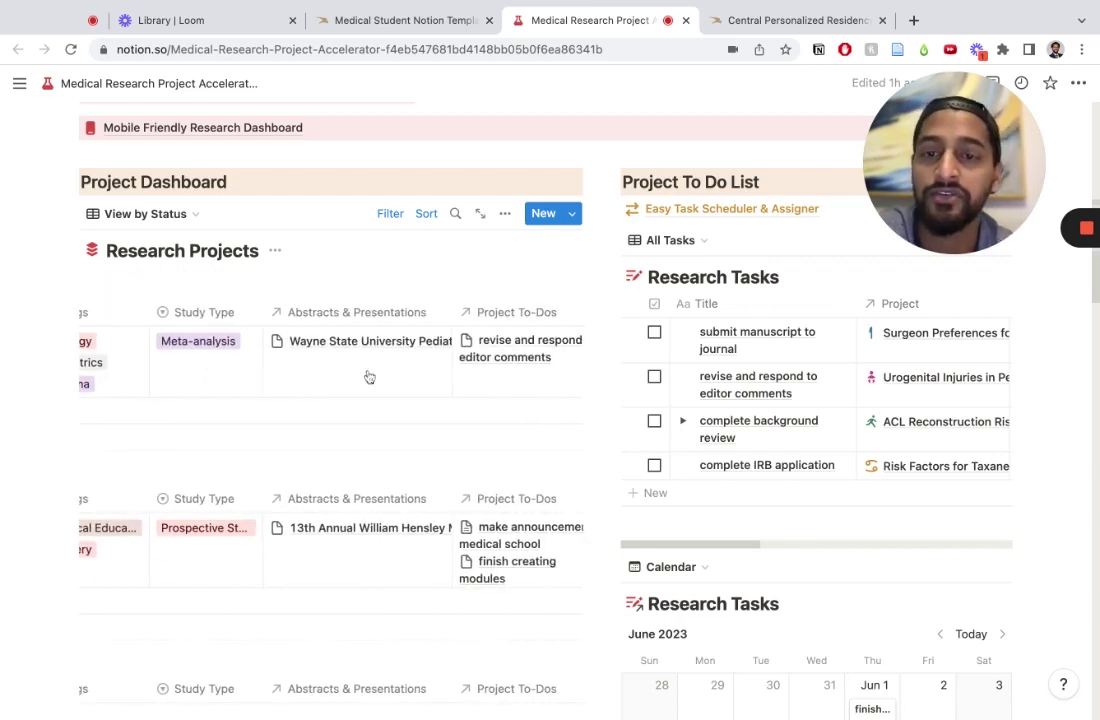
{"action": "scroll", "coordinate": [430, 580], "scroll_direction": "down", "scroll_amount": 10}
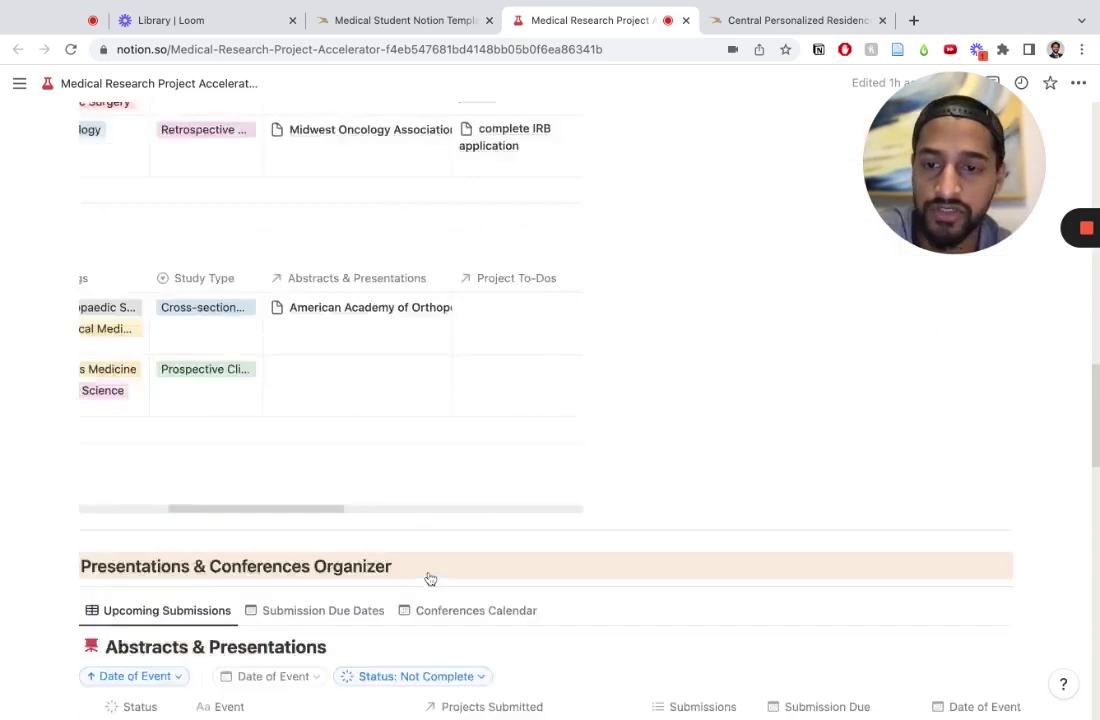
{"action": "scroll", "coordinate": [430, 580], "scroll_direction": "down", "scroll_amount": 5}
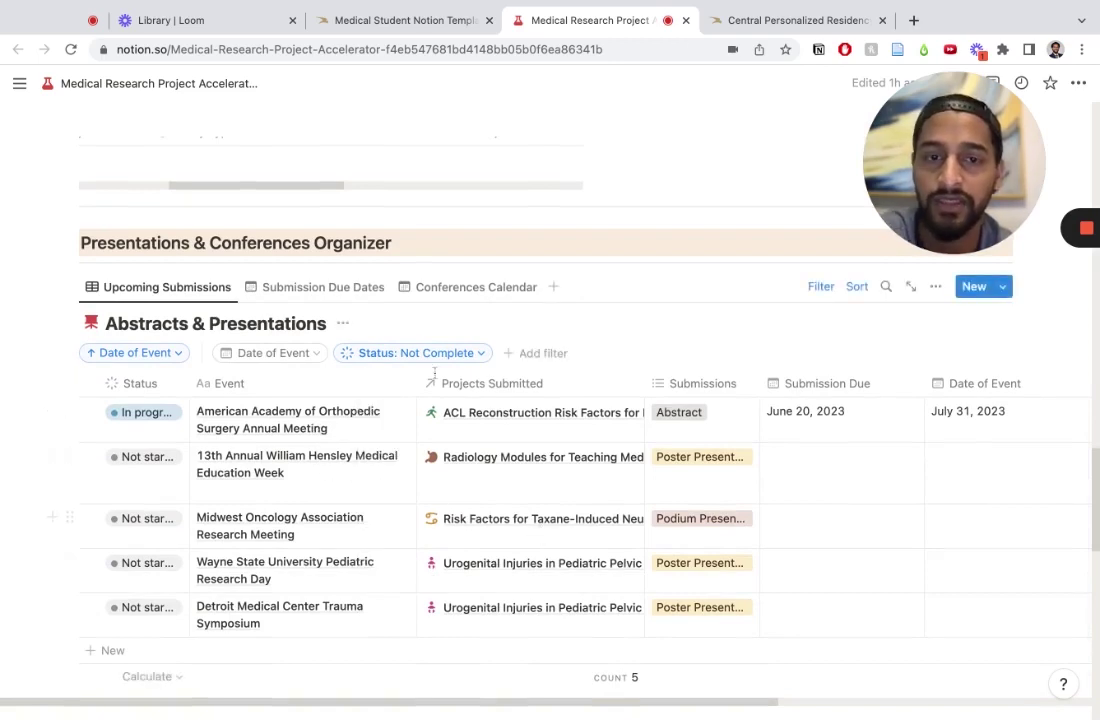
{"action": "scroll", "coordinate": [494, 427], "scroll_direction": "up", "scroll_amount": 8}
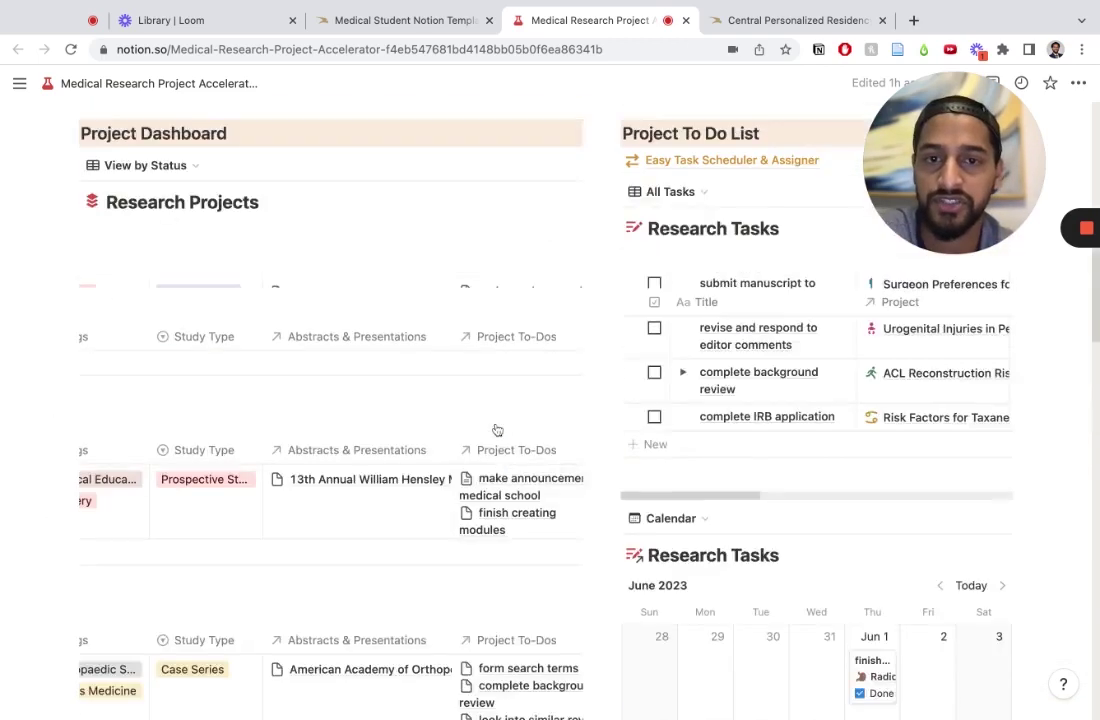
{"action": "scroll", "coordinate": [497, 430], "scroll_direction": "up", "scroll_amount": 2}
{"action": "scroll", "coordinate": [530, 410], "scroll_direction": "right", "scroll_amount": 3}
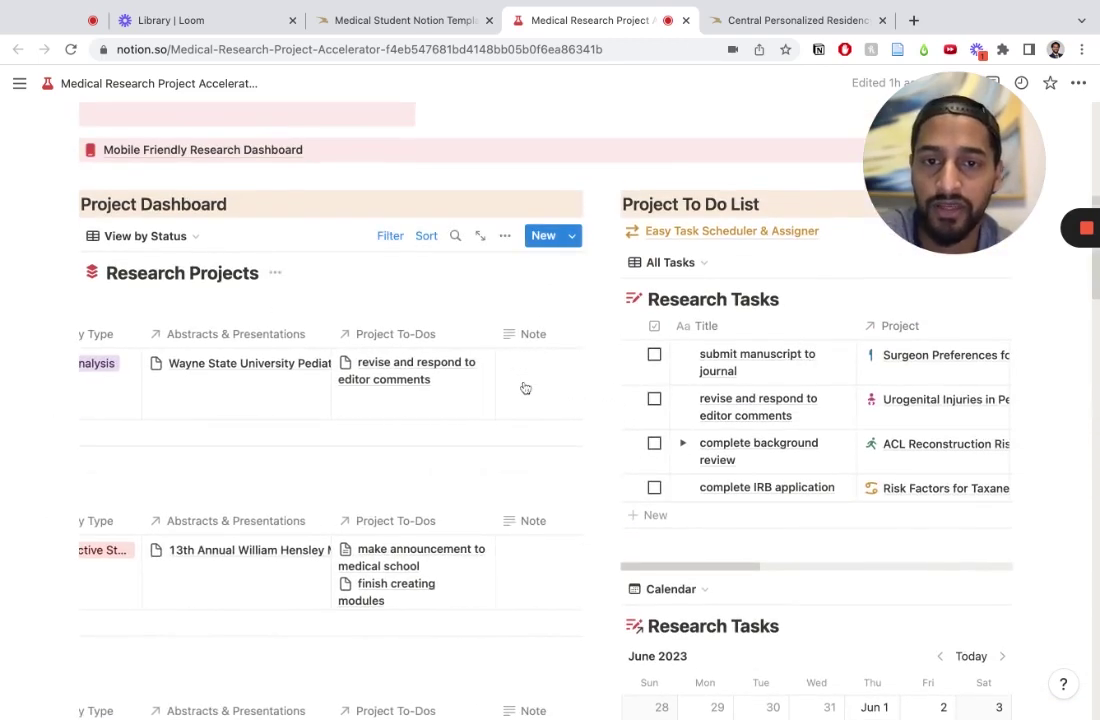
{"action": "scroll", "coordinate": [520, 390], "scroll_direction": "right", "scroll_amount": 4}
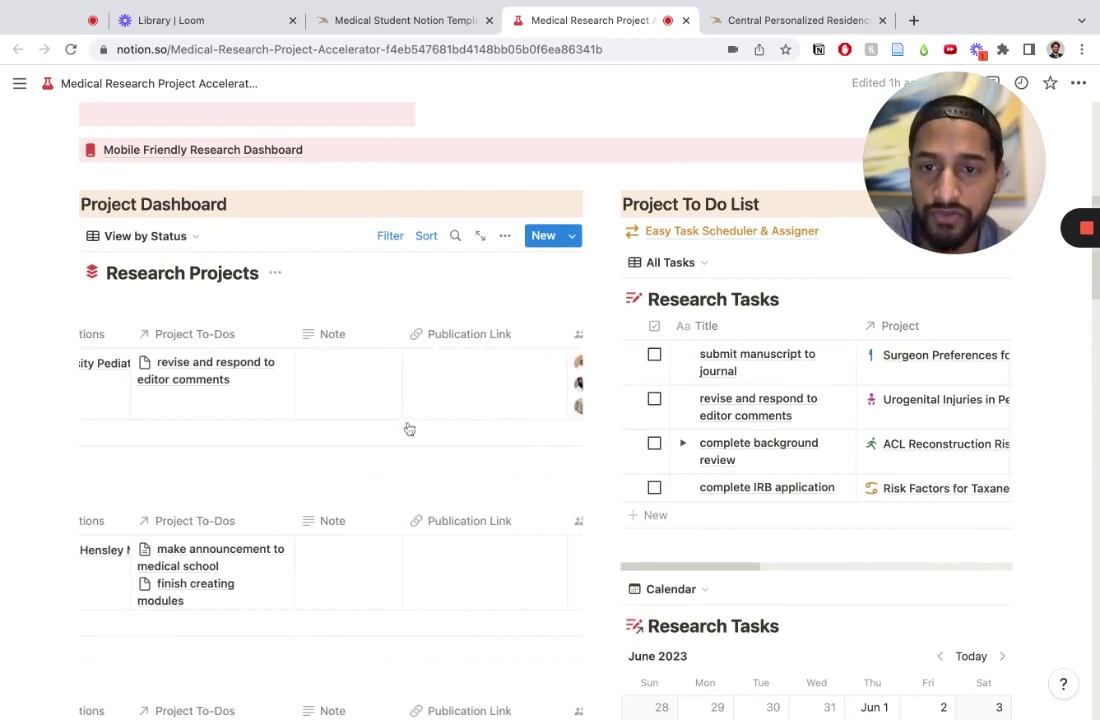
{"action": "scroll", "coordinate": [380, 400], "scroll_direction": "up", "scroll_amount": 1}
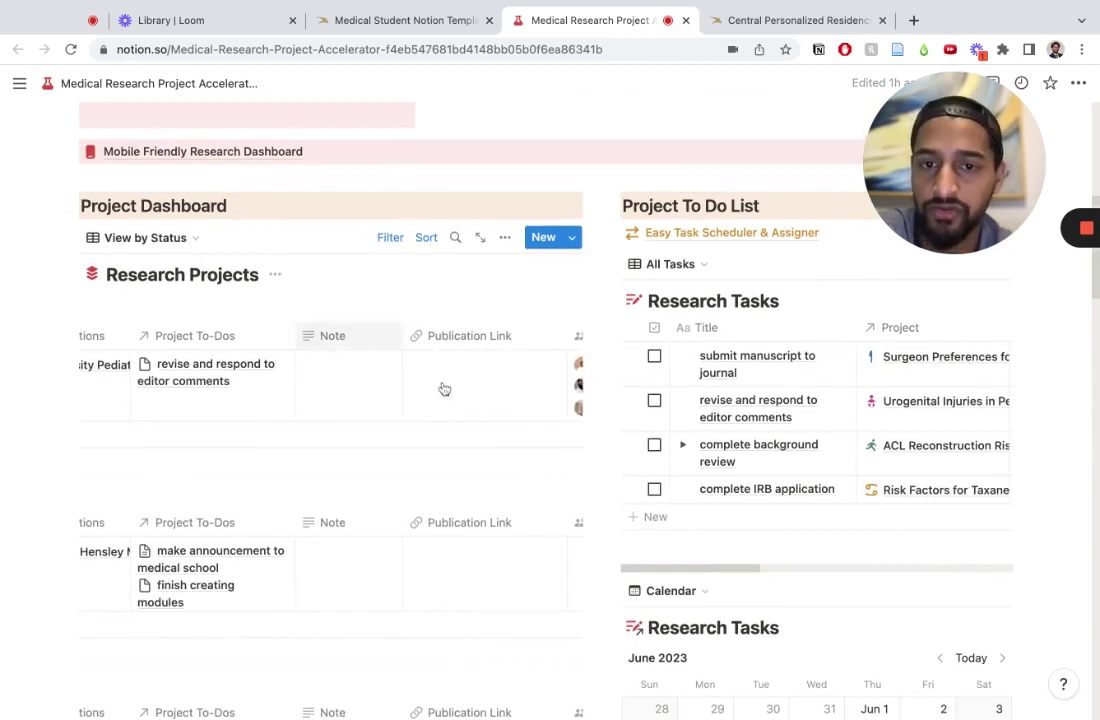
{"action": "scroll", "coordinate": [445, 389], "scroll_direction": "right", "scroll_amount": 5}
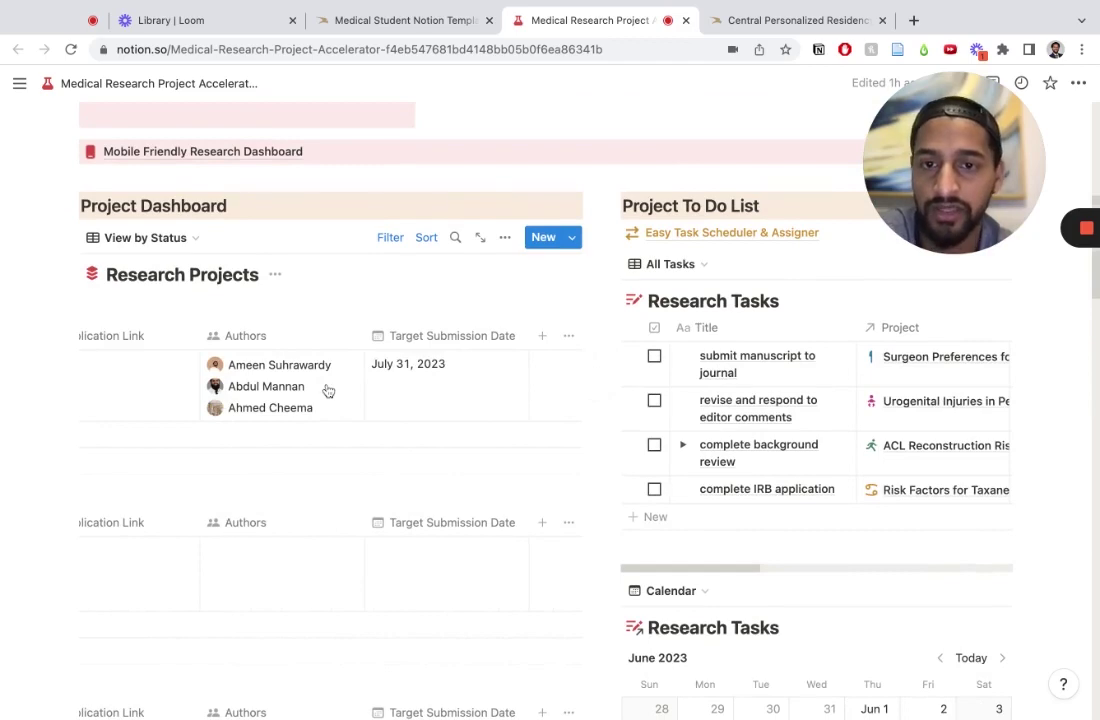
{"action": "scroll", "coordinate": [328, 390], "scroll_direction": "left", "scroll_amount": 10}
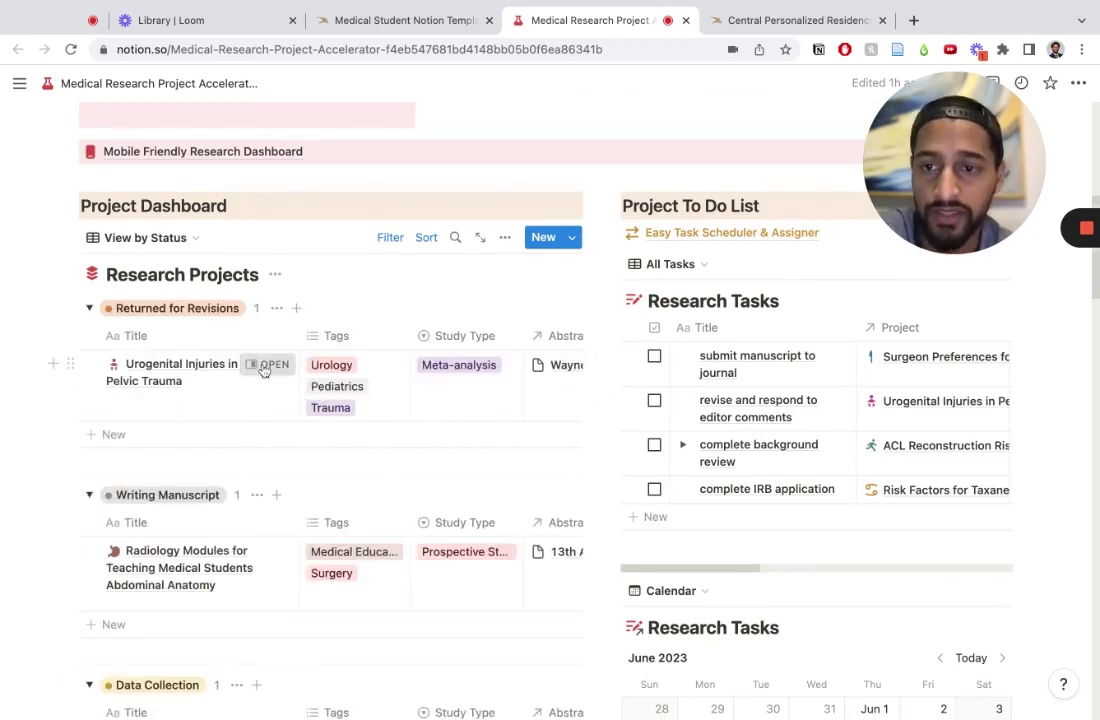
Step: Open the Urogenital Injuries in Pediatric Pelvic Trauma project in side peek and scroll to Planning
{"action": "left_click", "coordinate": [266, 365]}
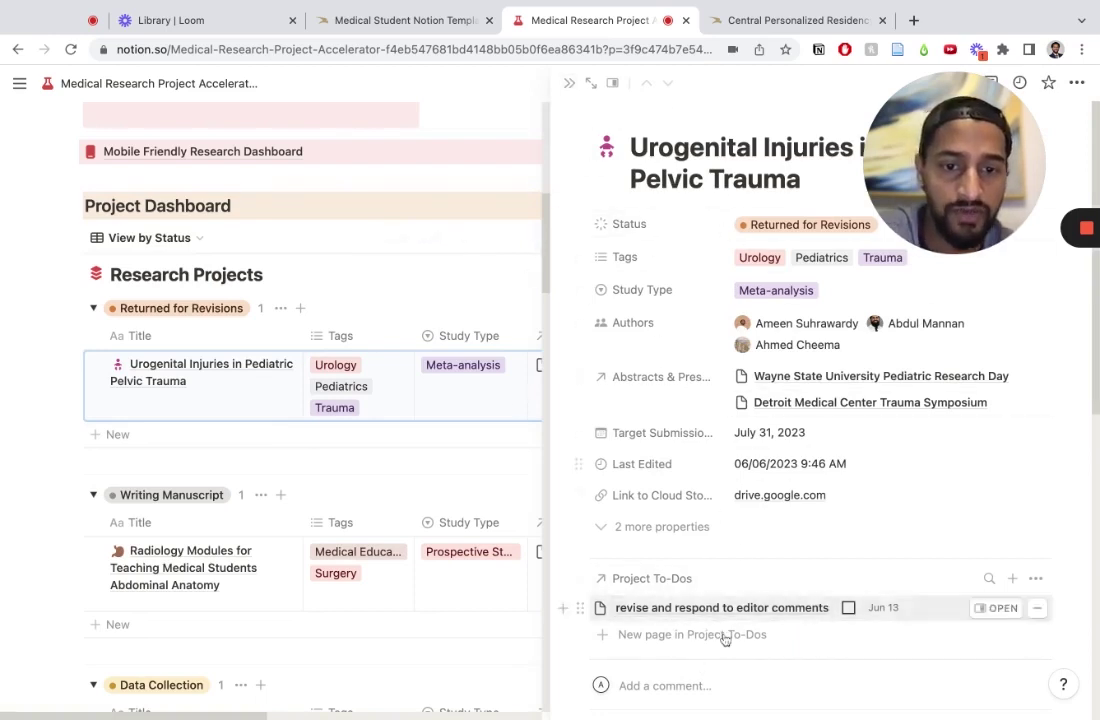
{"action": "scroll", "coordinate": [735, 615], "scroll_direction": "down", "scroll_amount": 2}
{"action": "scroll", "coordinate": [738, 607], "scroll_direction": "down", "scroll_amount": 2}
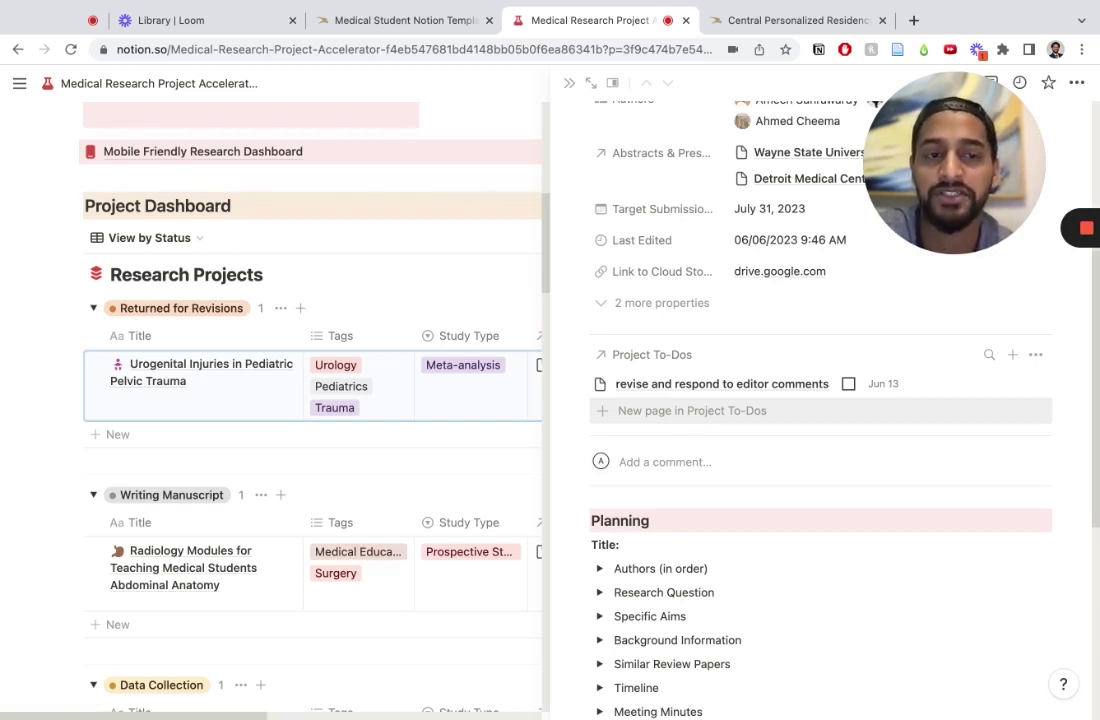
{"action": "scroll", "coordinate": [820, 400], "scroll_direction": "down", "scroll_amount": 5}
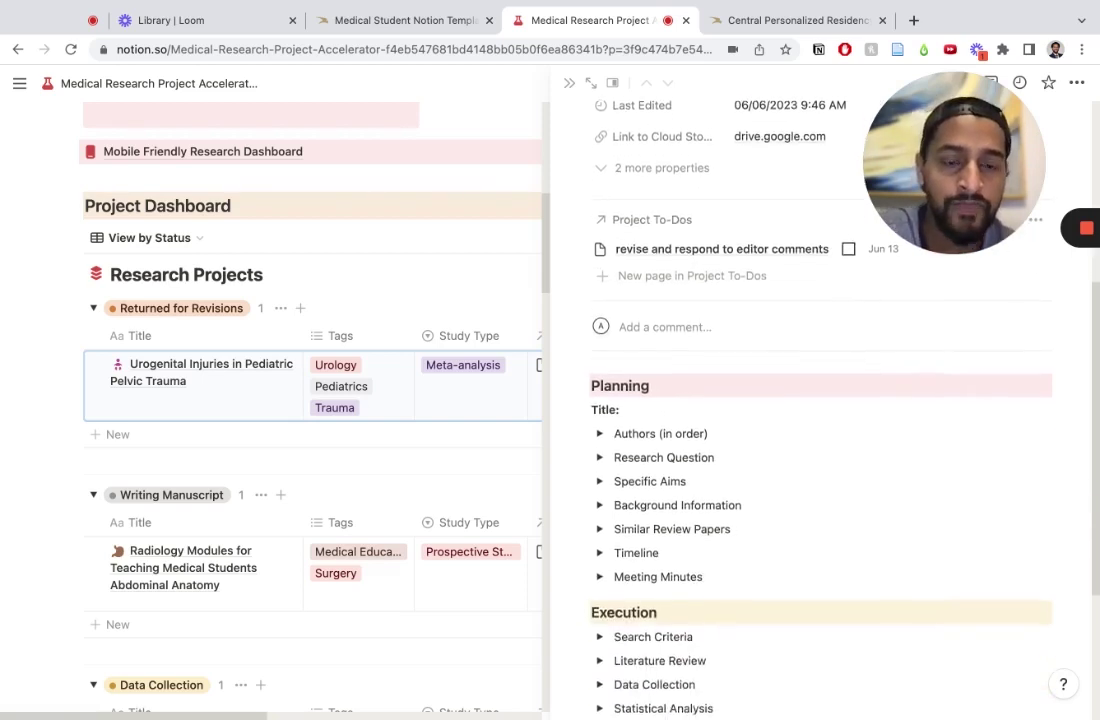
{"action": "scroll", "coordinate": [820, 400], "scroll_direction": "down", "scroll_amount": 2}
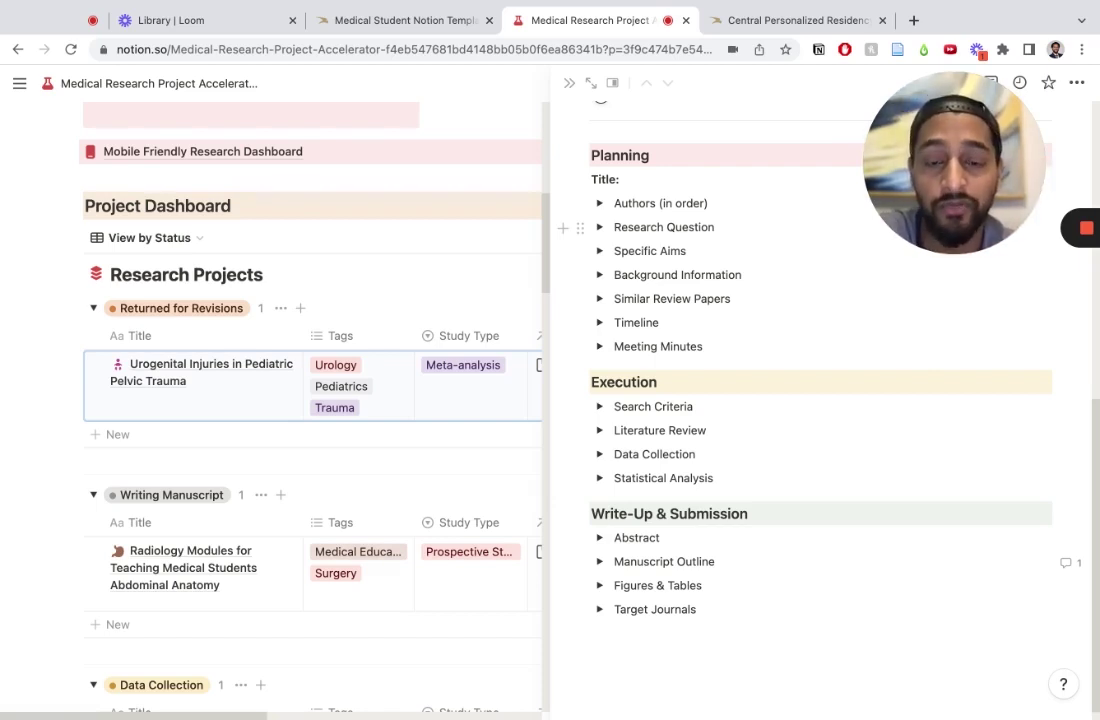
Step: Expand Manuscript Outline and METHODS & MATERIALS to list Search Strategy and Data Extraction
{"action": "left_click", "coordinate": [621, 155]}
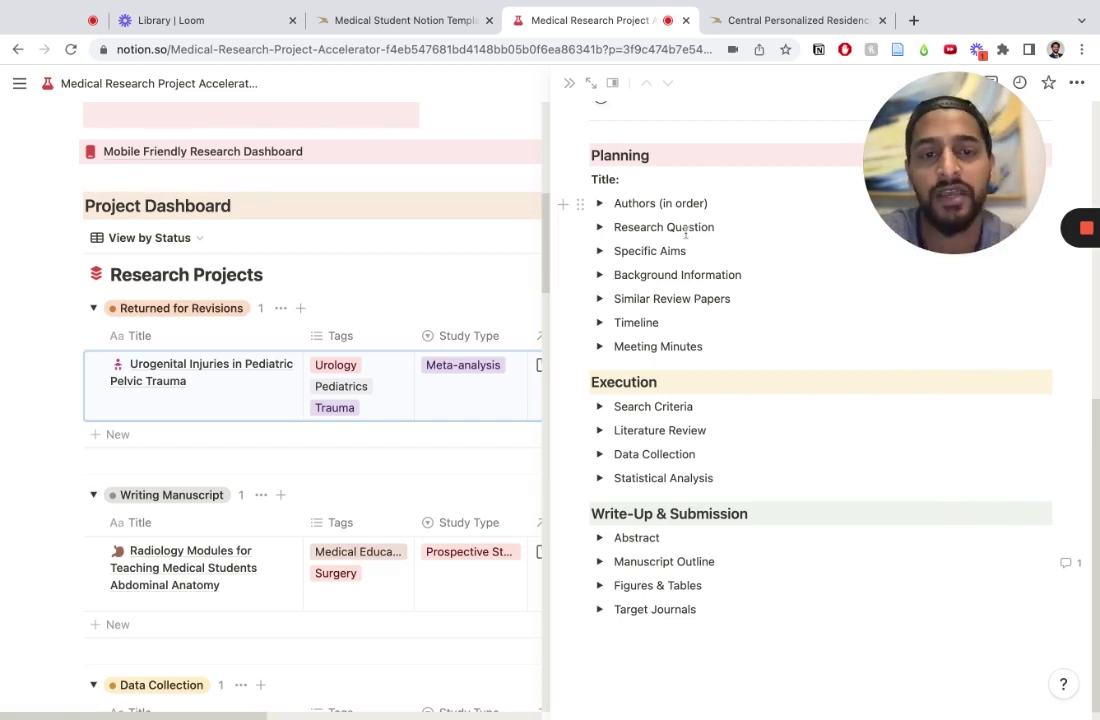
{"action": "left_click", "coordinate": [599, 346]}
{"action": "left_click", "coordinate": [599, 346]}
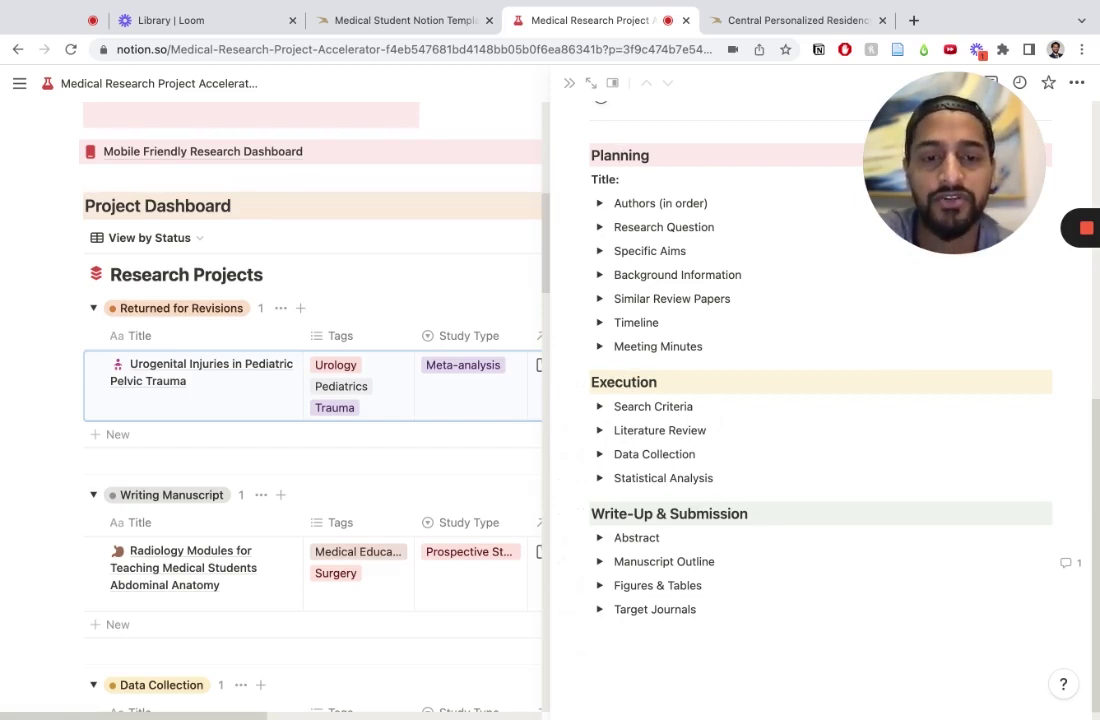
{"action": "left_click", "coordinate": [599, 561]}
{"action": "scroll", "coordinate": [792, 572], "scroll_direction": "down", "scroll_amount": 3}
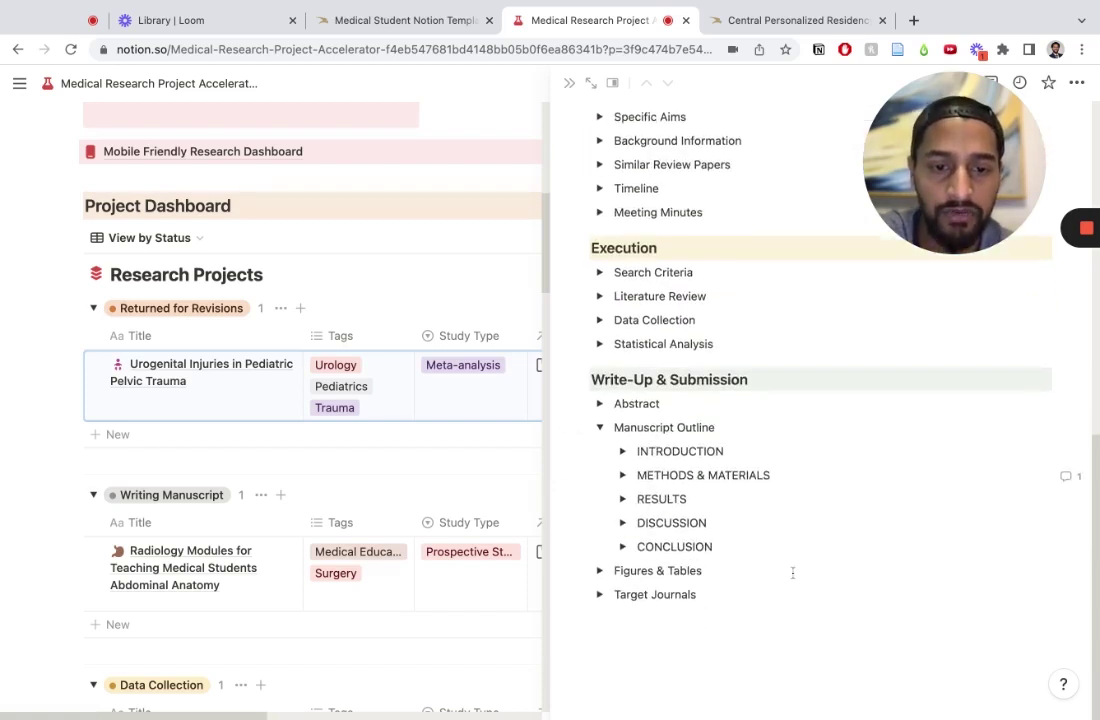
{"action": "left_click", "coordinate": [622, 475]}
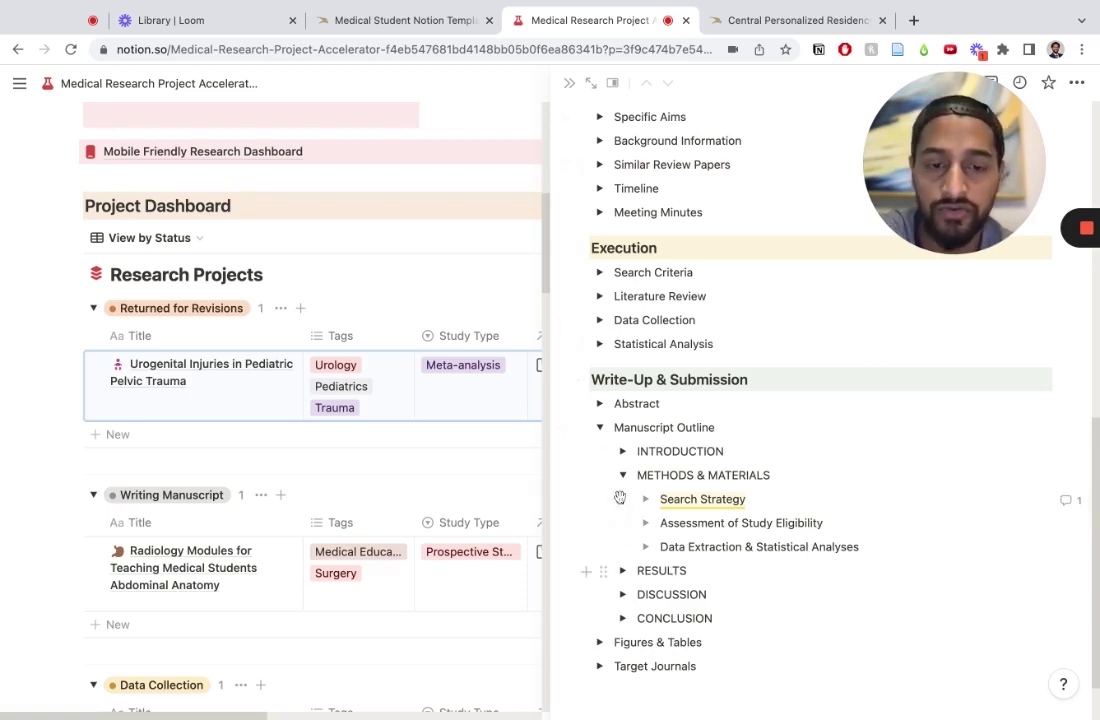
{"action": "left_click", "coordinate": [1067, 502]}
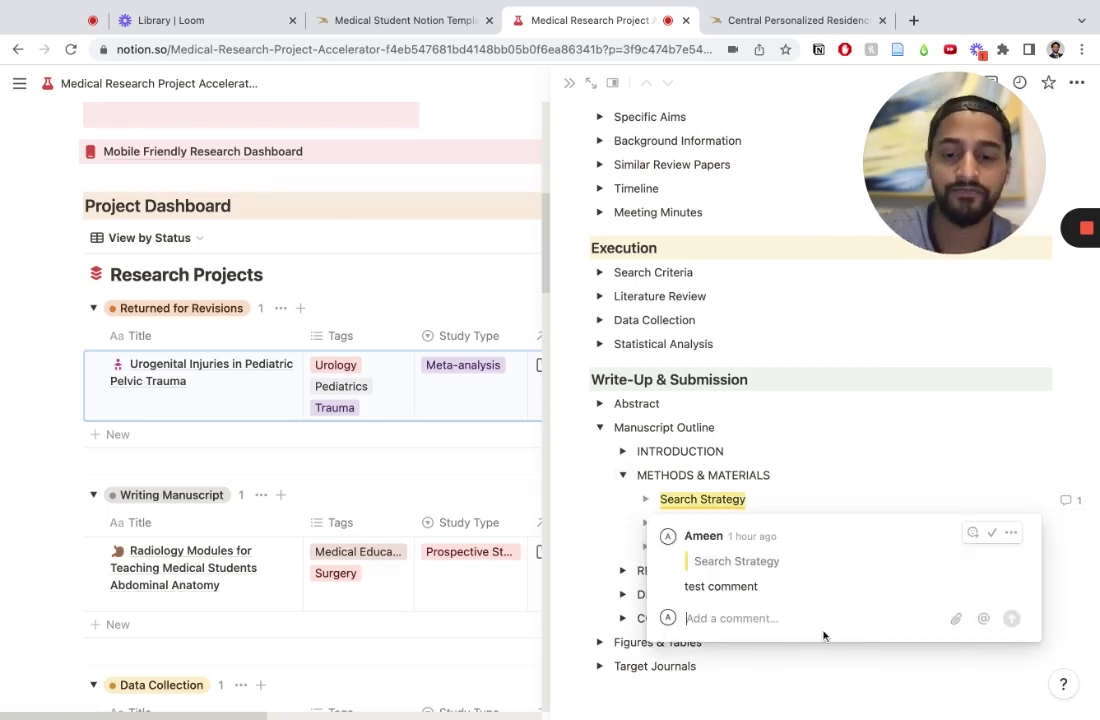
{"action": "type", "text": "@ahme"}
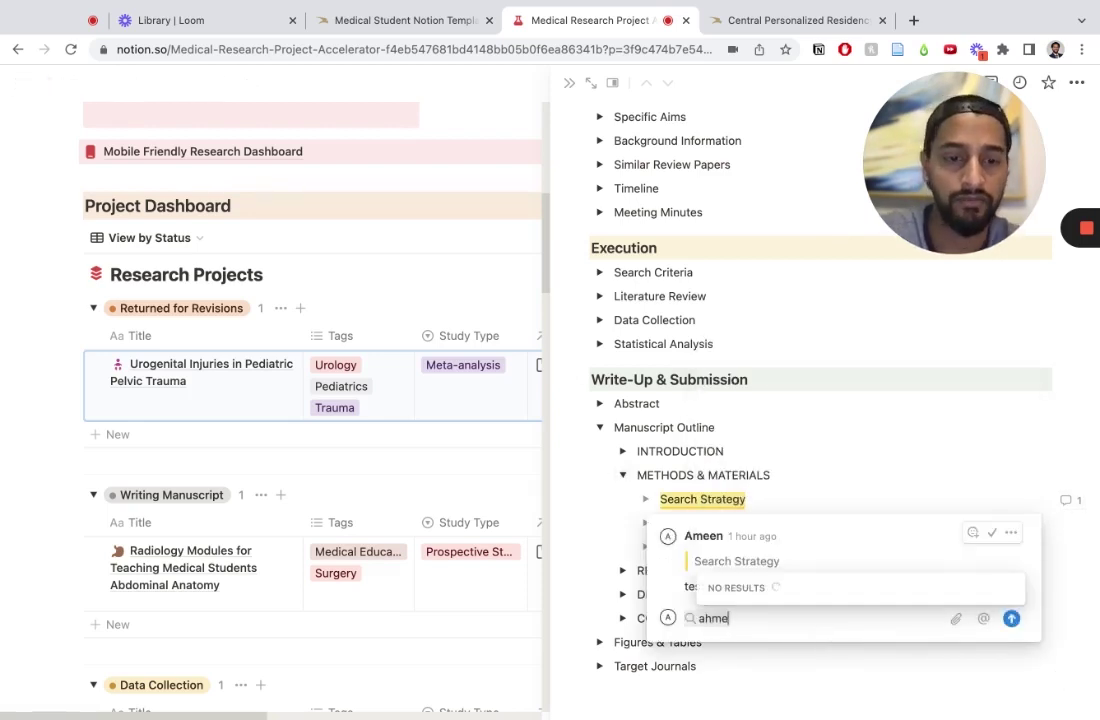
{"action": "key", "text": "BackSpace"}
{"action": "key", "text": "BackSpace"}
{"action": "key", "text": "BackSpace"}
{"action": "key", "text": "BackSpace"}
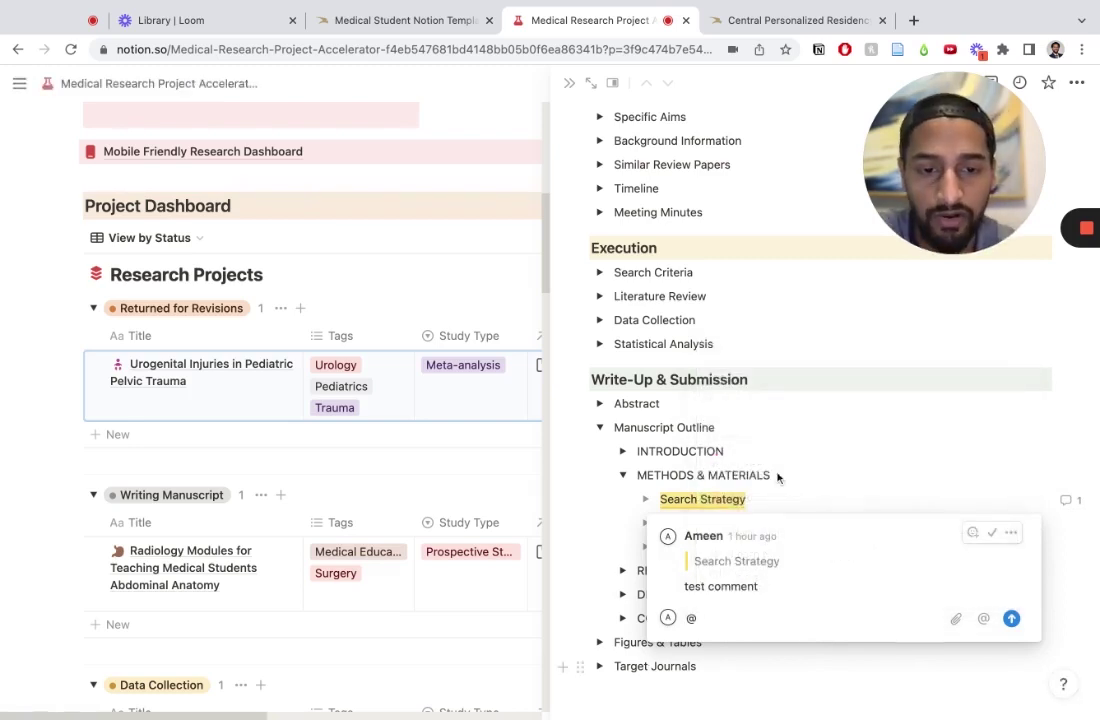
{"action": "left_click", "coordinate": [603, 476]}
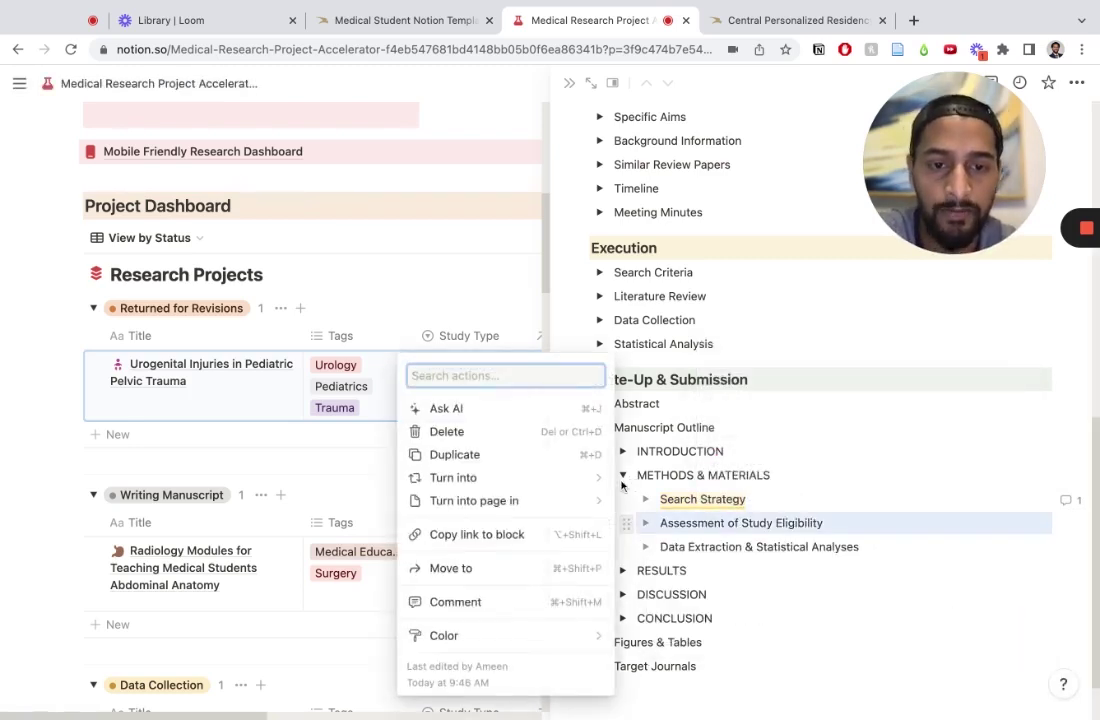
Step: Collapse METHODS & MATERIALS, then re-expand Manuscript Outline to its five main sections
{"action": "left_click", "coordinate": [623, 476]}
{"action": "left_click", "coordinate": [600, 427]}
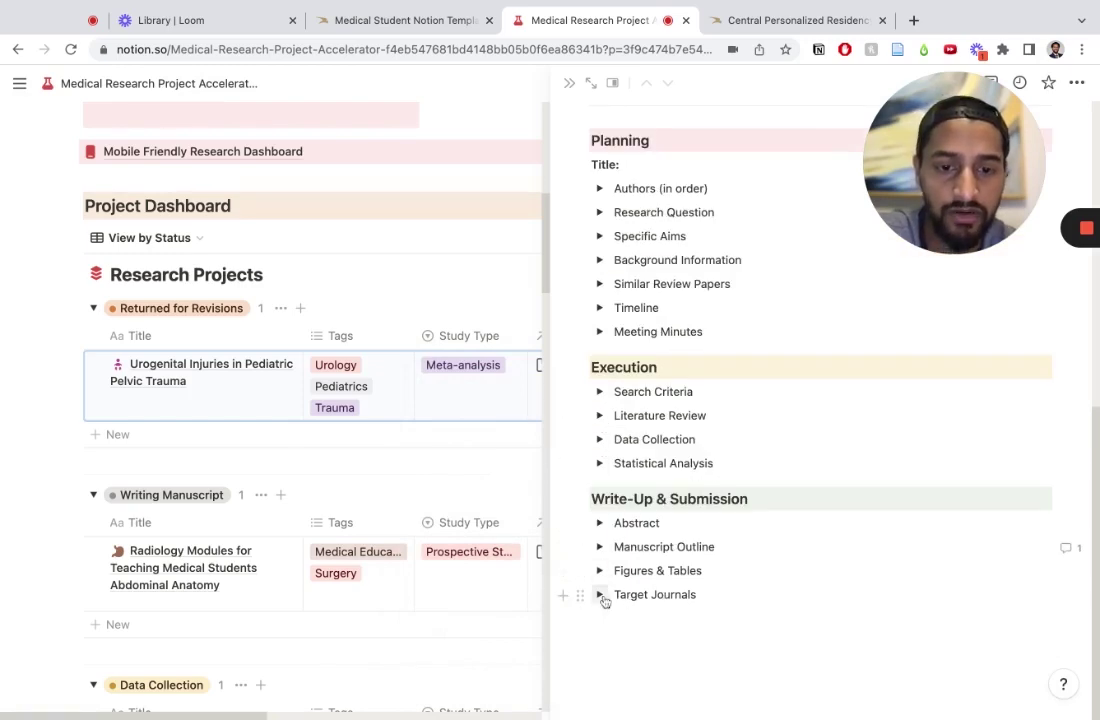
{"action": "scroll", "coordinate": [898, 380], "scroll_direction": "up", "scroll_amount": 10}
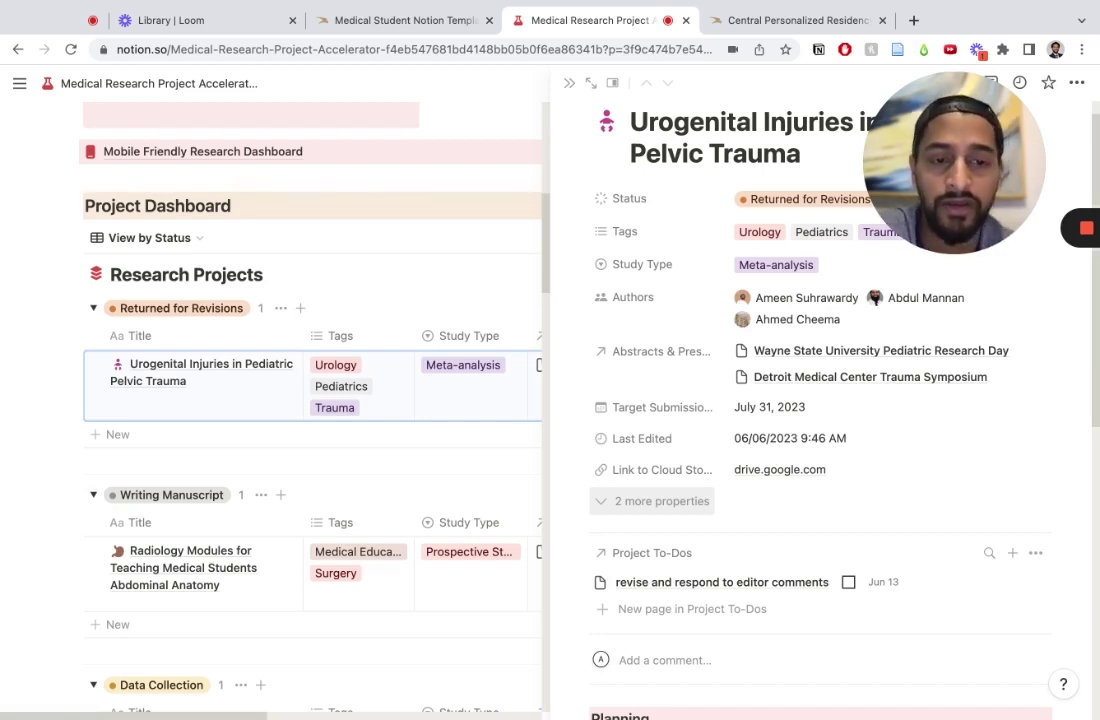
{"action": "scroll", "coordinate": [820, 400], "scroll_direction": "down", "scroll_amount": 6}
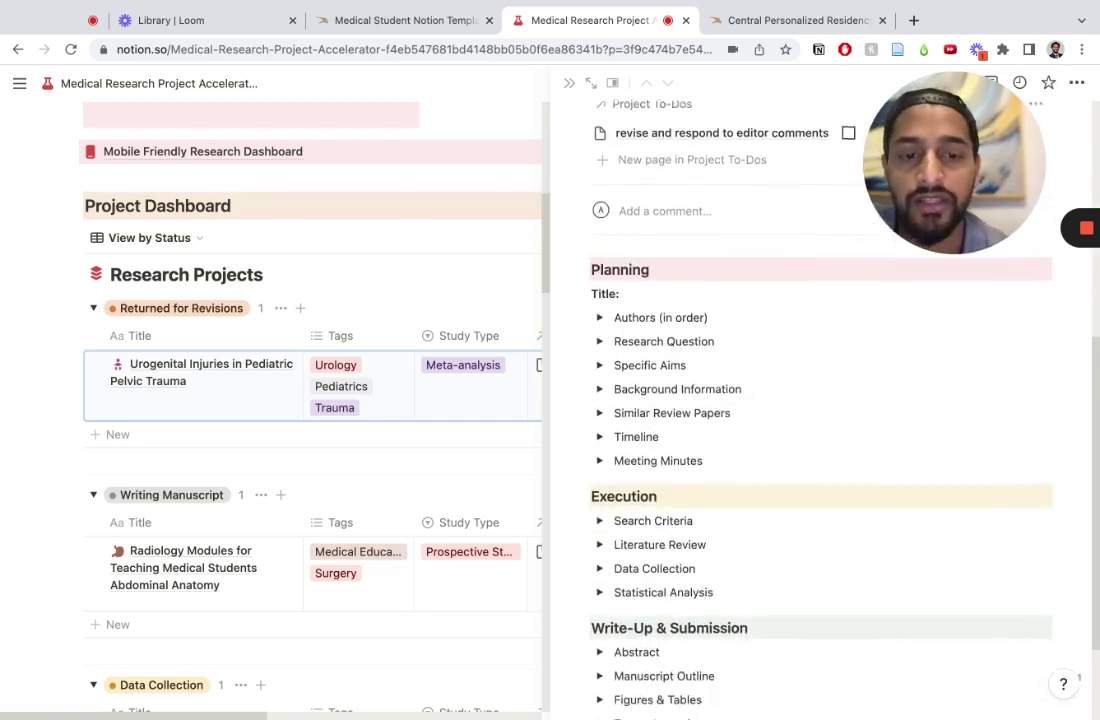
{"action": "scroll", "coordinate": [820, 400], "scroll_direction": "up", "scroll_amount": 3}
{"action": "scroll", "coordinate": [800, 480], "scroll_direction": "up", "scroll_amount": 3}
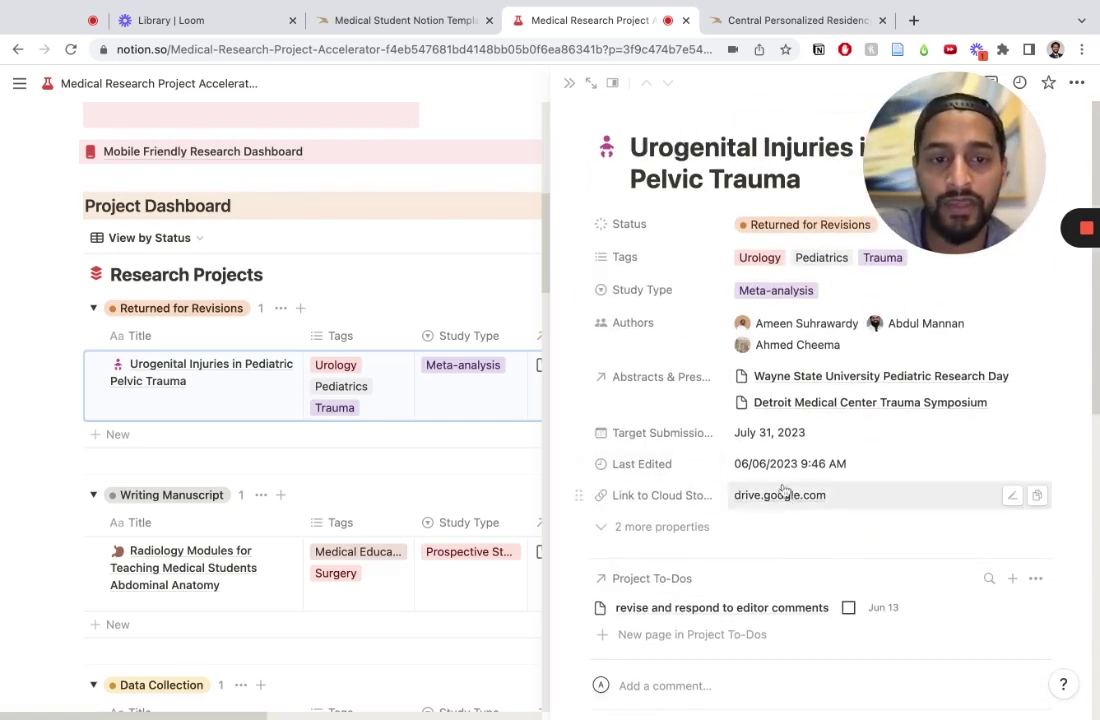
{"action": "scroll", "coordinate": [815, 527], "scroll_direction": "down", "scroll_amount": 5}
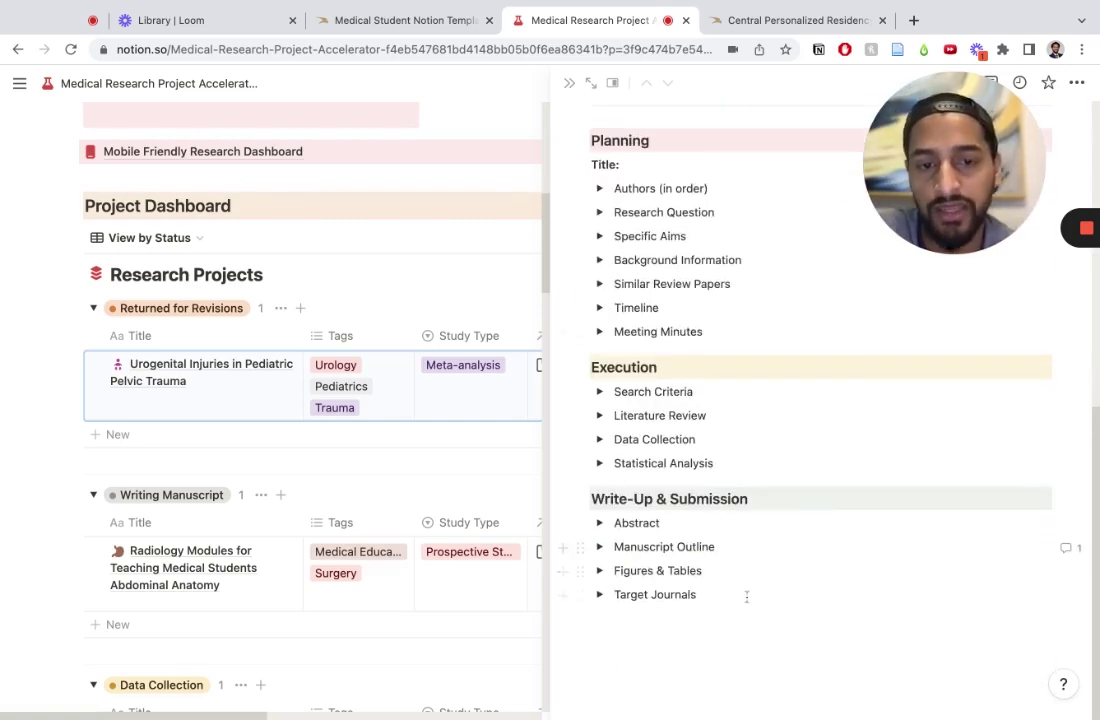
{"action": "left_click", "coordinate": [603, 549]}
{"action": "scroll", "coordinate": [805, 650], "scroll_direction": "down", "scroll_amount": 3}
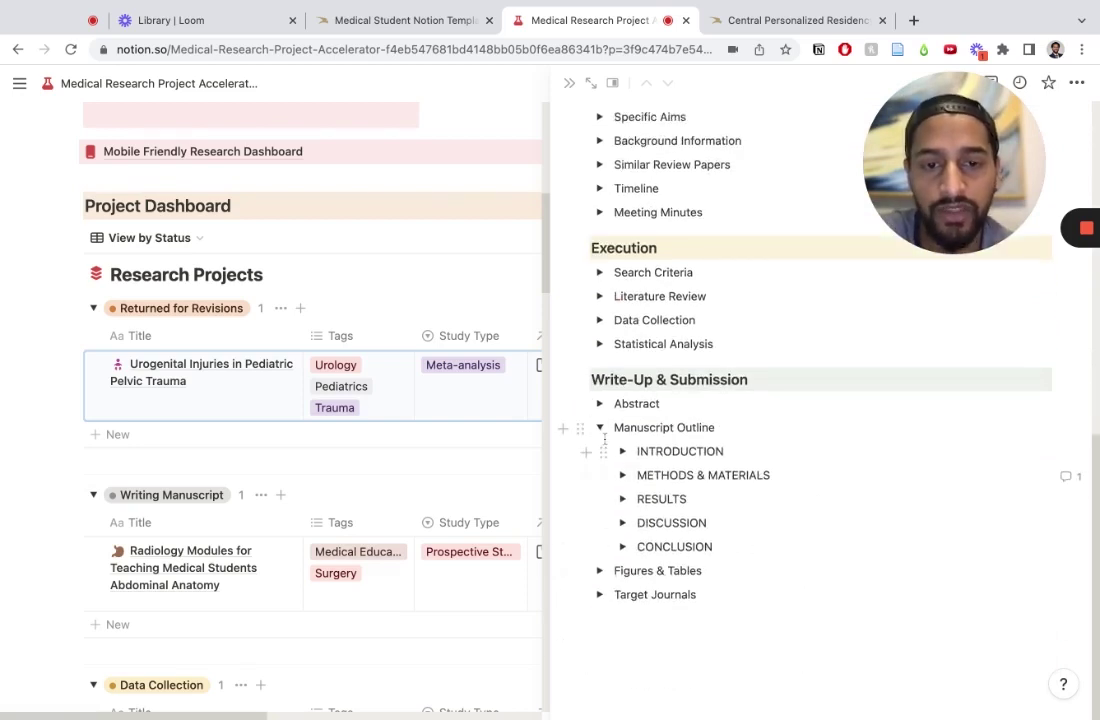
Step: Collapse Manuscript Outline and close the project side peek to return to the dashboard
{"action": "left_click", "coordinate": [600, 427]}
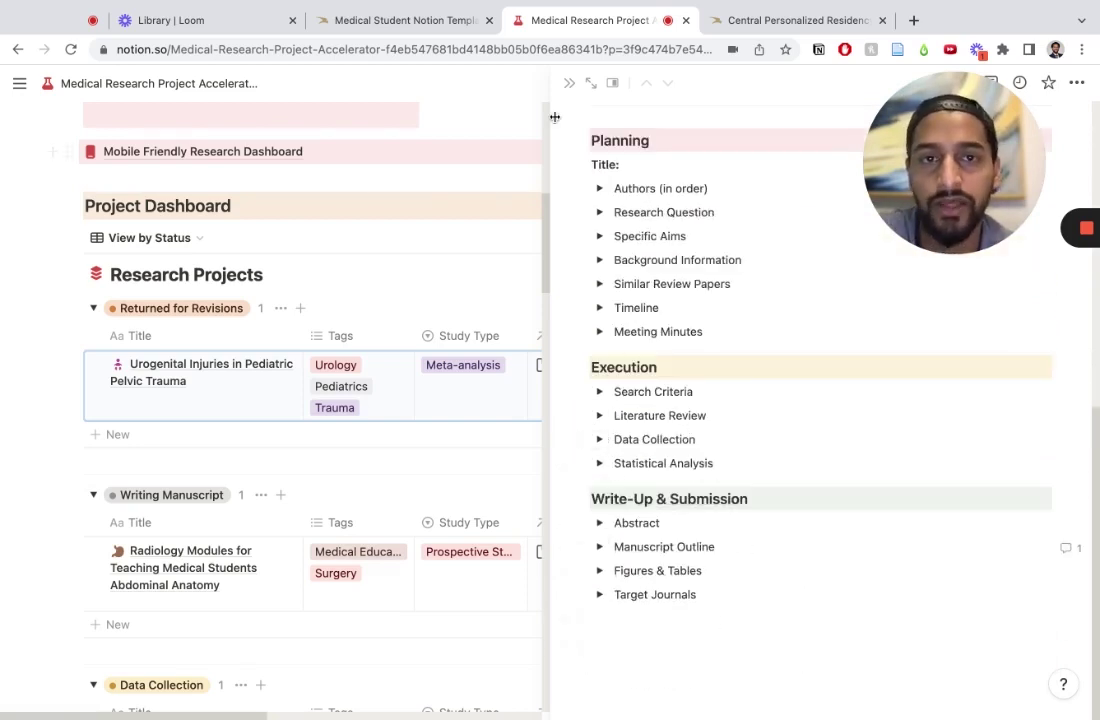
{"action": "left_click", "coordinate": [410, 275]}
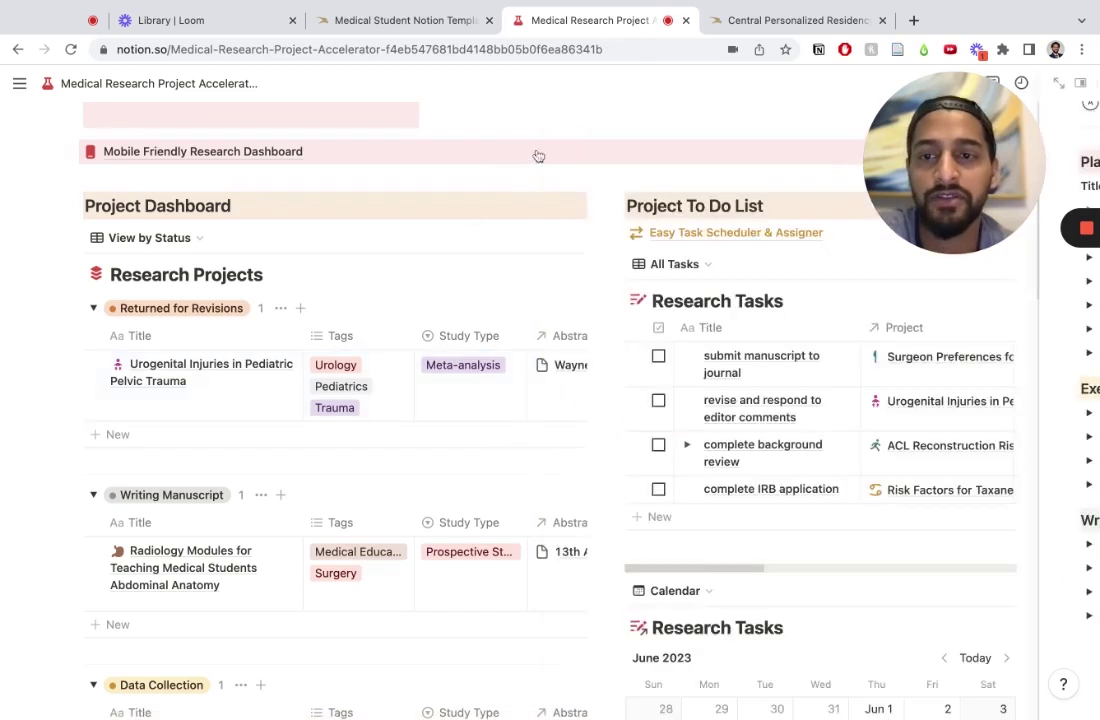
{"action": "scroll", "coordinate": [340, 445], "scroll_direction": "down", "scroll_amount": 2}
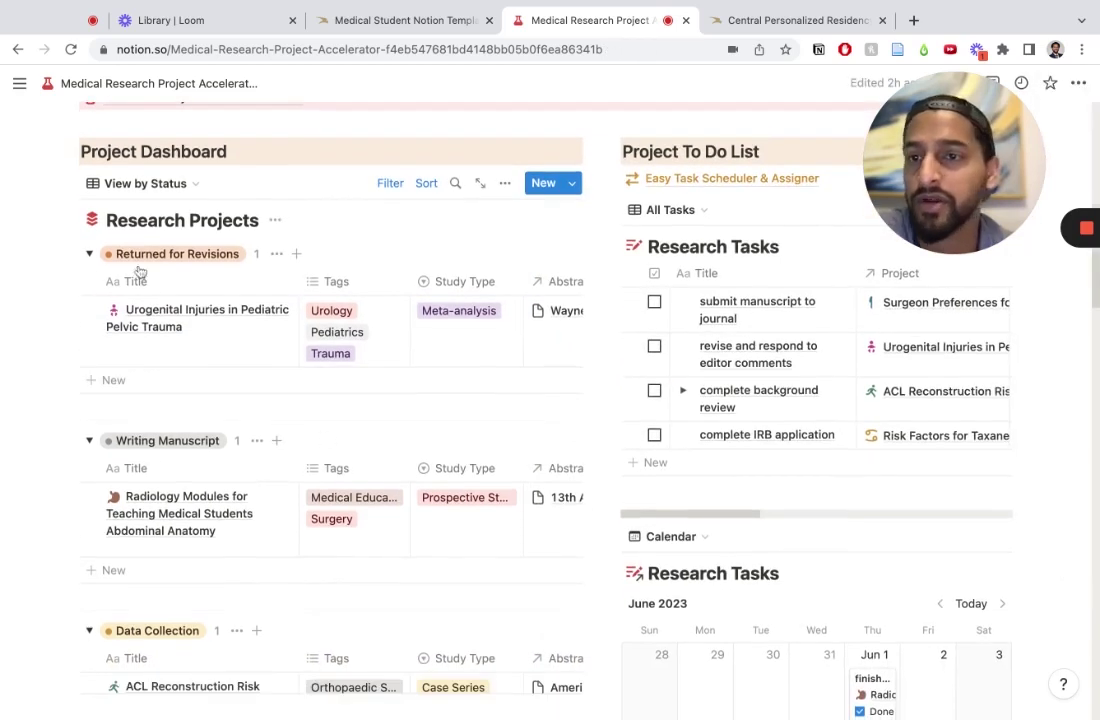
Step: Open and dismiss the View by Status list, then look through the Project To Do List
{"action": "left_click", "coordinate": [145, 183]}
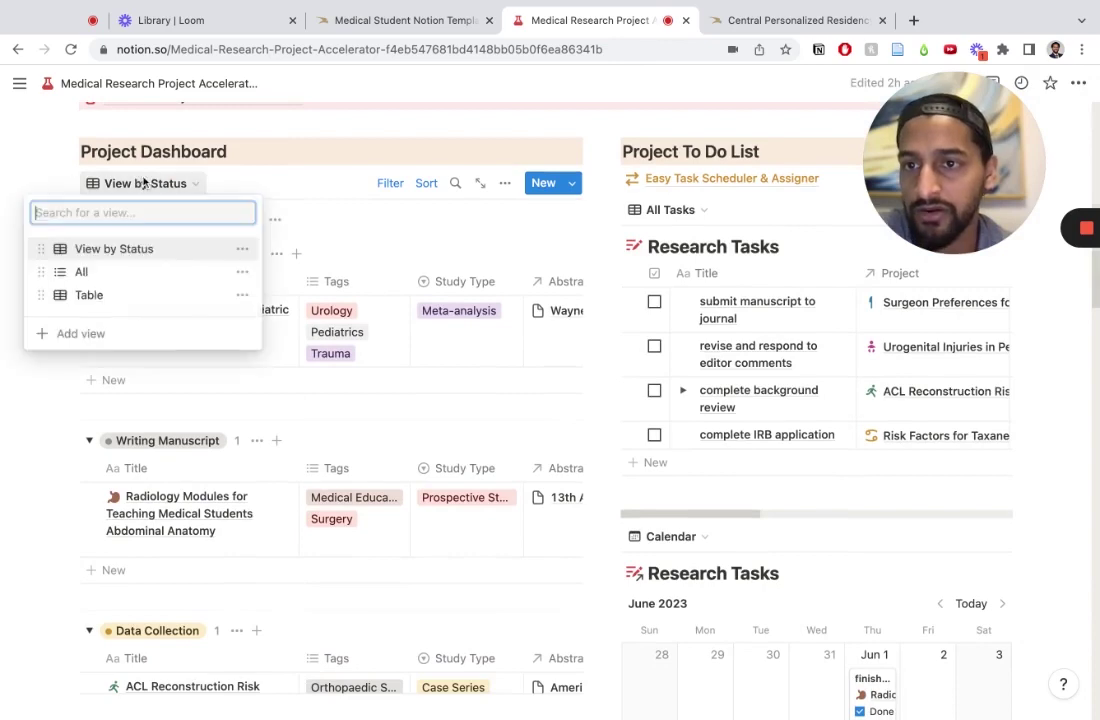
{"action": "left_click", "coordinate": [140, 183]}
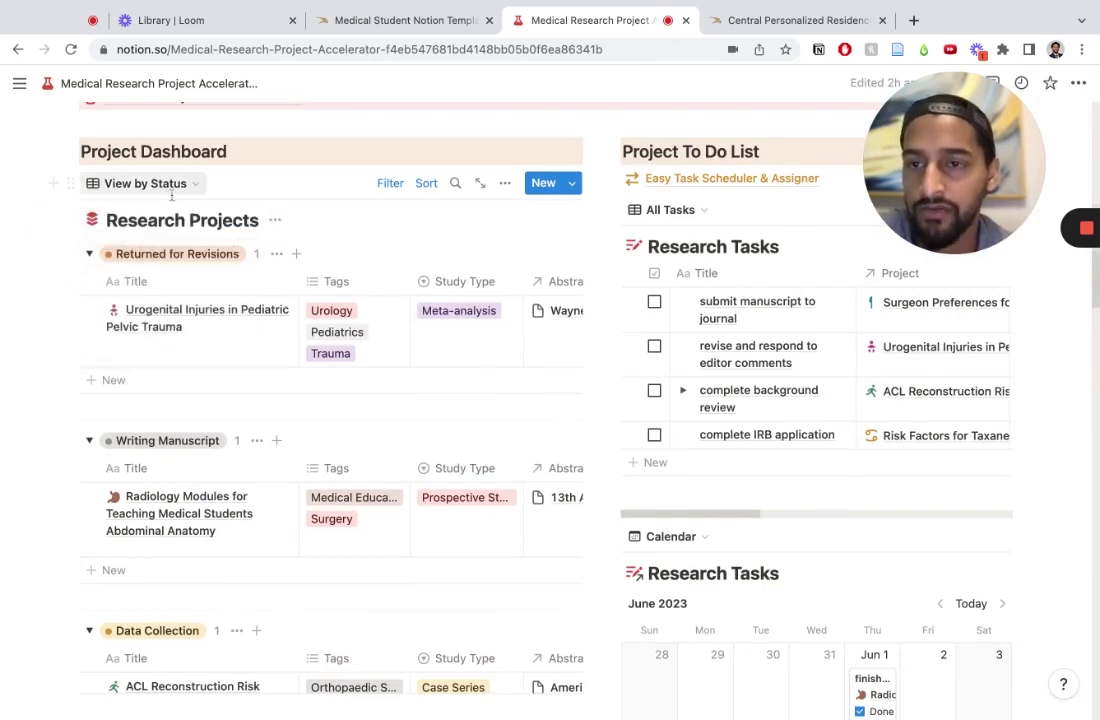
{"action": "scroll", "coordinate": [295, 333], "scroll_direction": "down", "scroll_amount": 1}
{"action": "scroll", "coordinate": [295, 333], "scroll_direction": "down", "scroll_amount": 1}
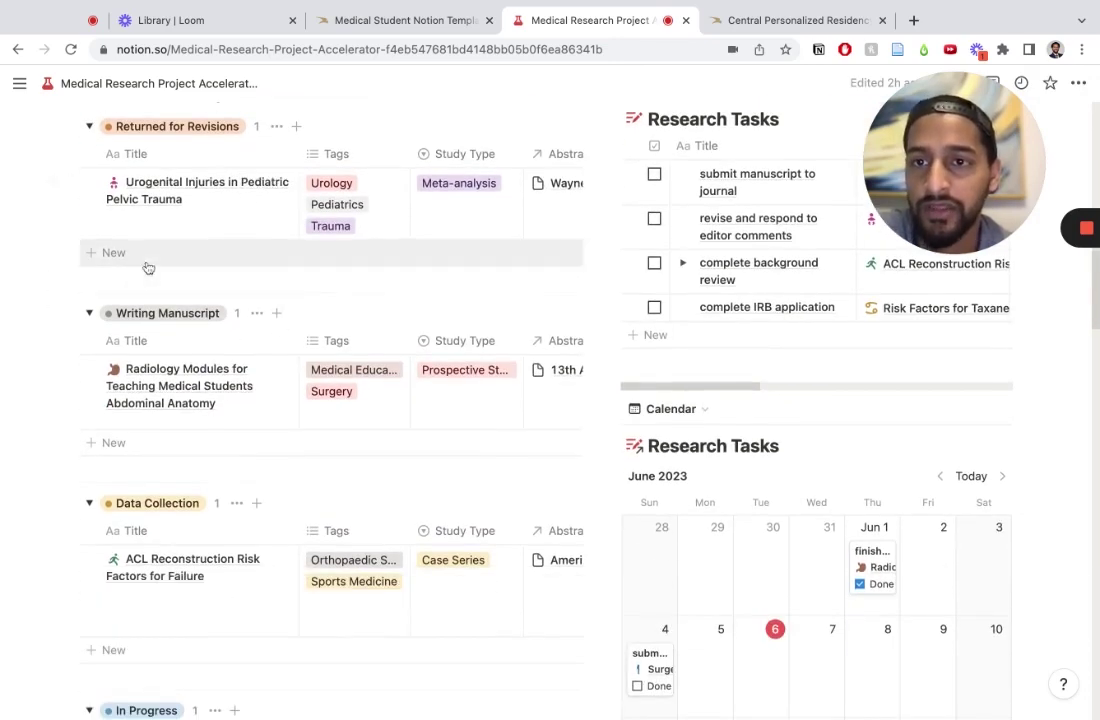
{"action": "scroll", "coordinate": [170, 285], "scroll_direction": "up", "scroll_amount": 3}
{"action": "scroll", "coordinate": [253, 565], "scroll_direction": "down", "scroll_amount": 3}
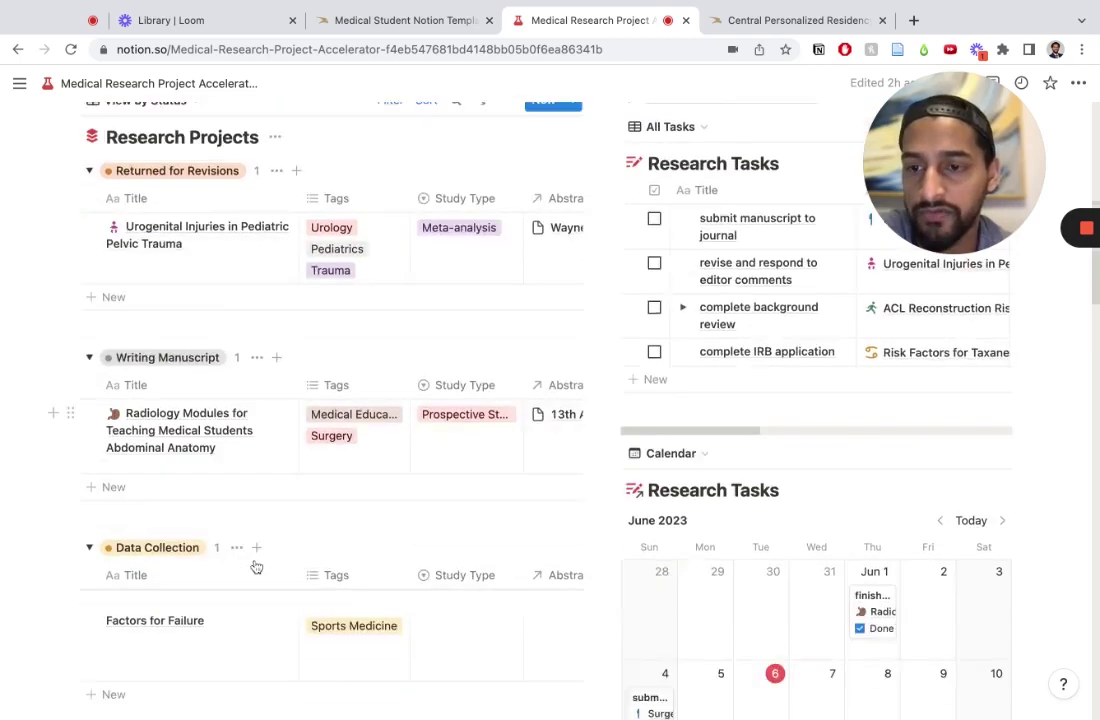
{"action": "scroll", "coordinate": [205, 515], "scroll_direction": "down", "scroll_amount": 7}
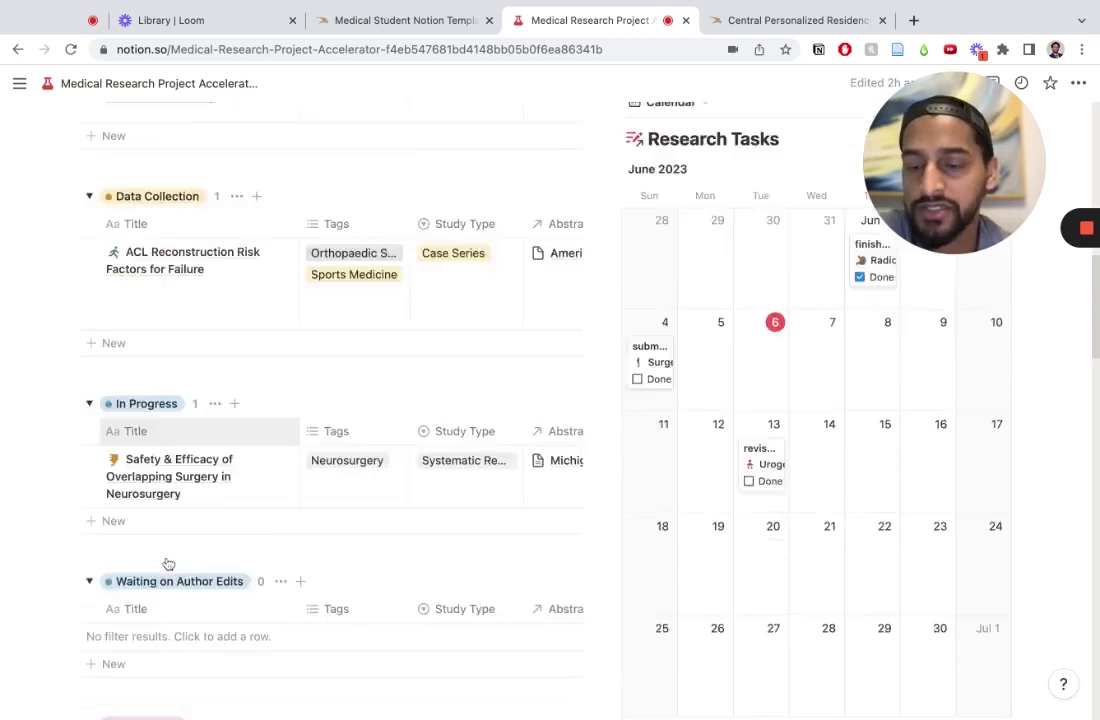
{"action": "scroll", "coordinate": [214, 488], "scroll_direction": "down", "scroll_amount": 6}
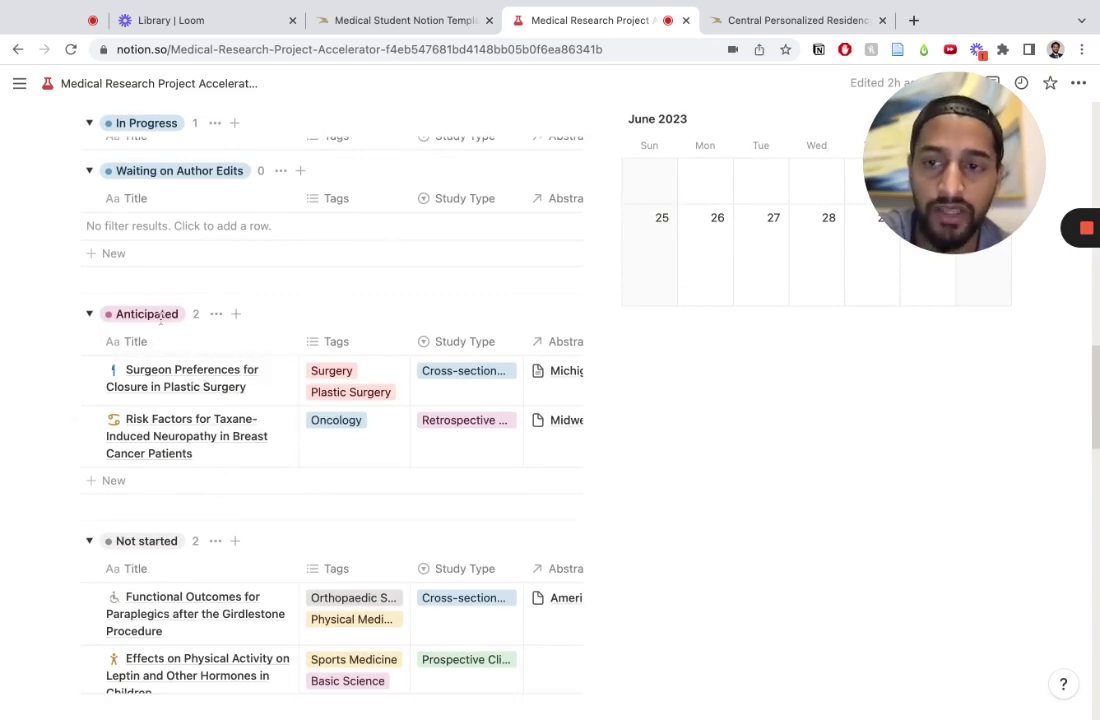
{"action": "scroll", "coordinate": [278, 528], "scroll_direction": "down", "scroll_amount": 4}
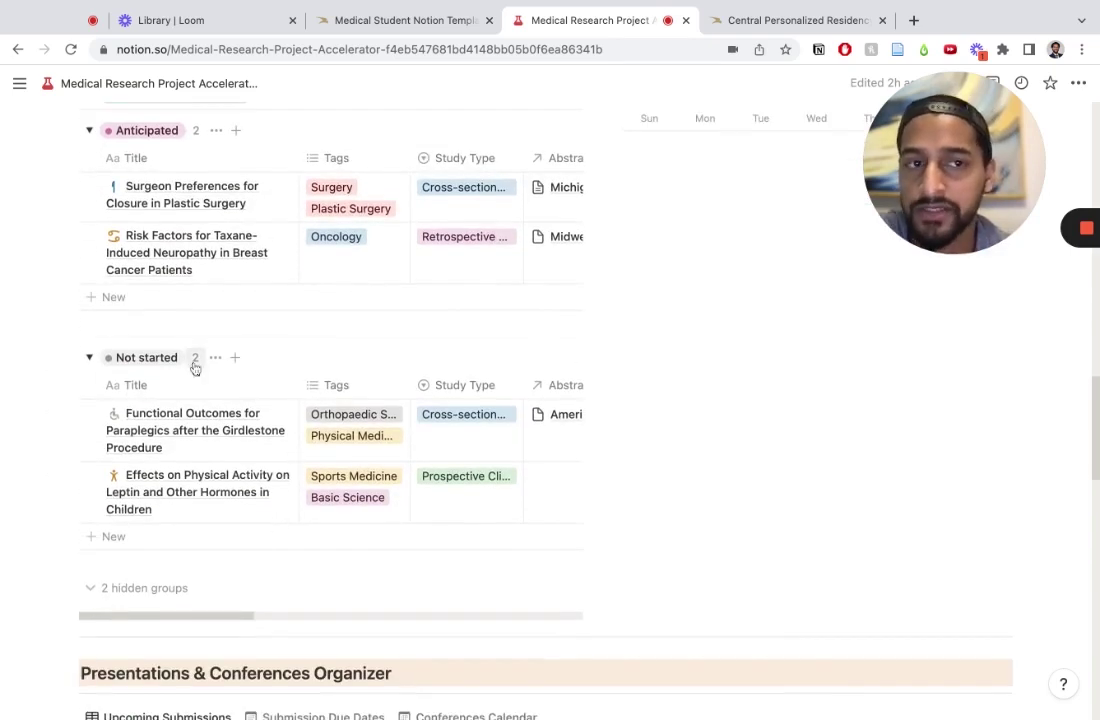
{"action": "scroll", "coordinate": [498, 405], "scroll_direction": "up", "scroll_amount": 20}
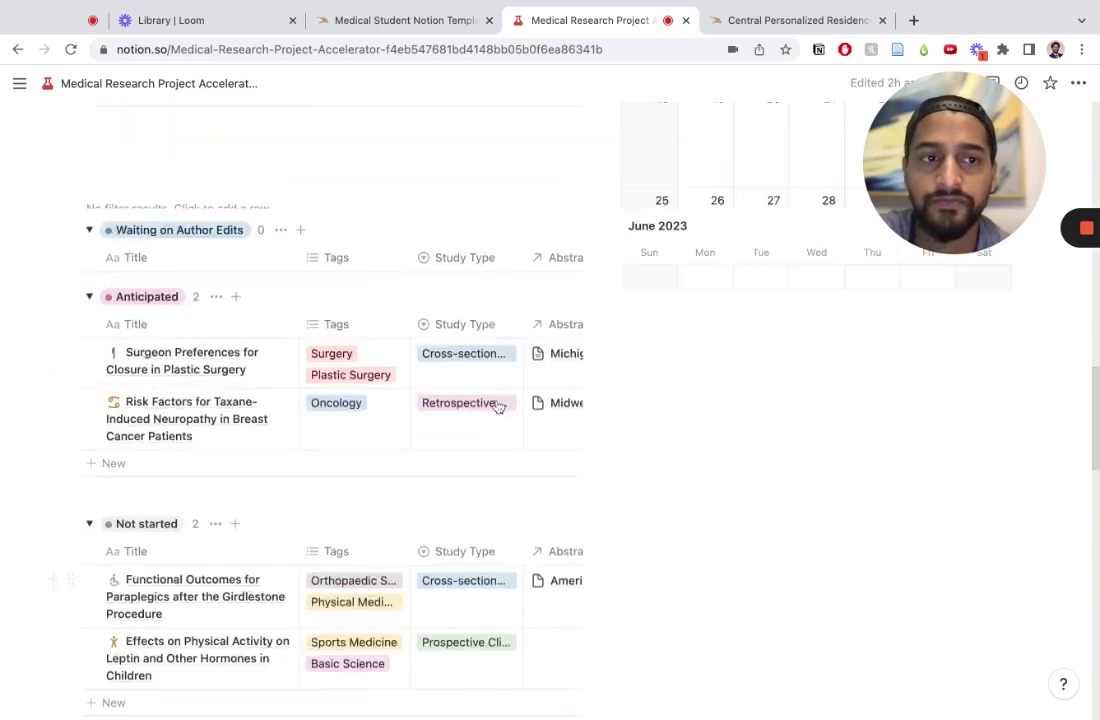
Step: Open the 'revise and respond to editor comments' task, then close it again
{"action": "scroll", "coordinate": [778, 333], "scroll_direction": "up", "scroll_amount": 2}
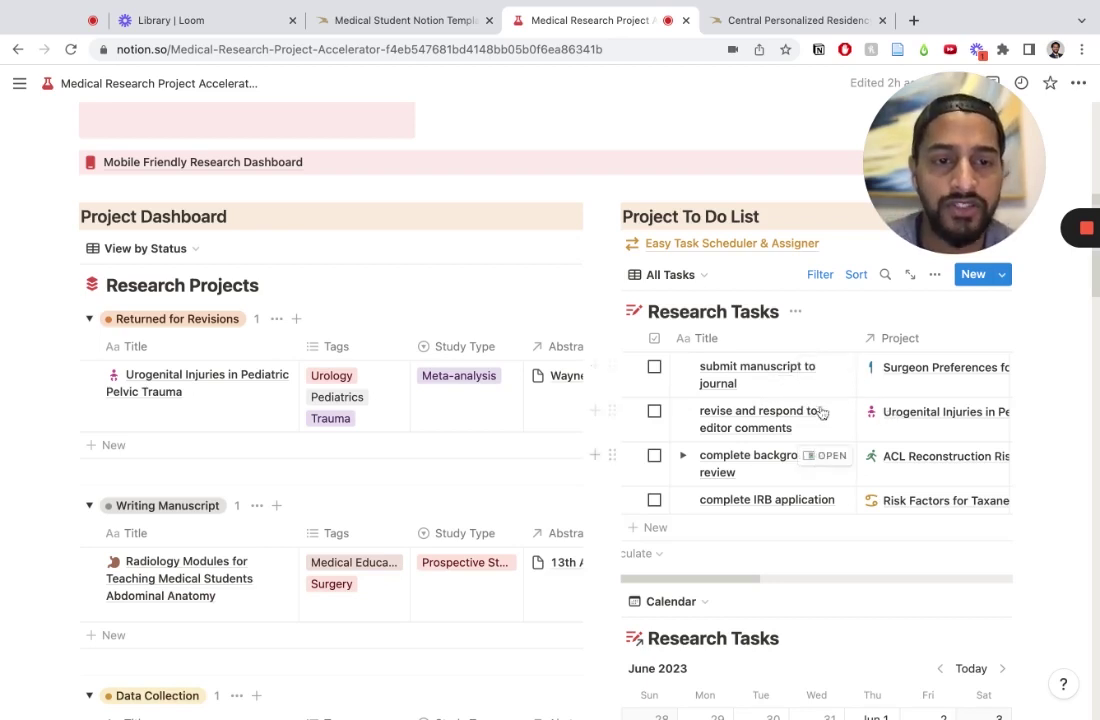
{"action": "scroll", "coordinate": [886, 393], "scroll_direction": "right", "scroll_amount": 2}
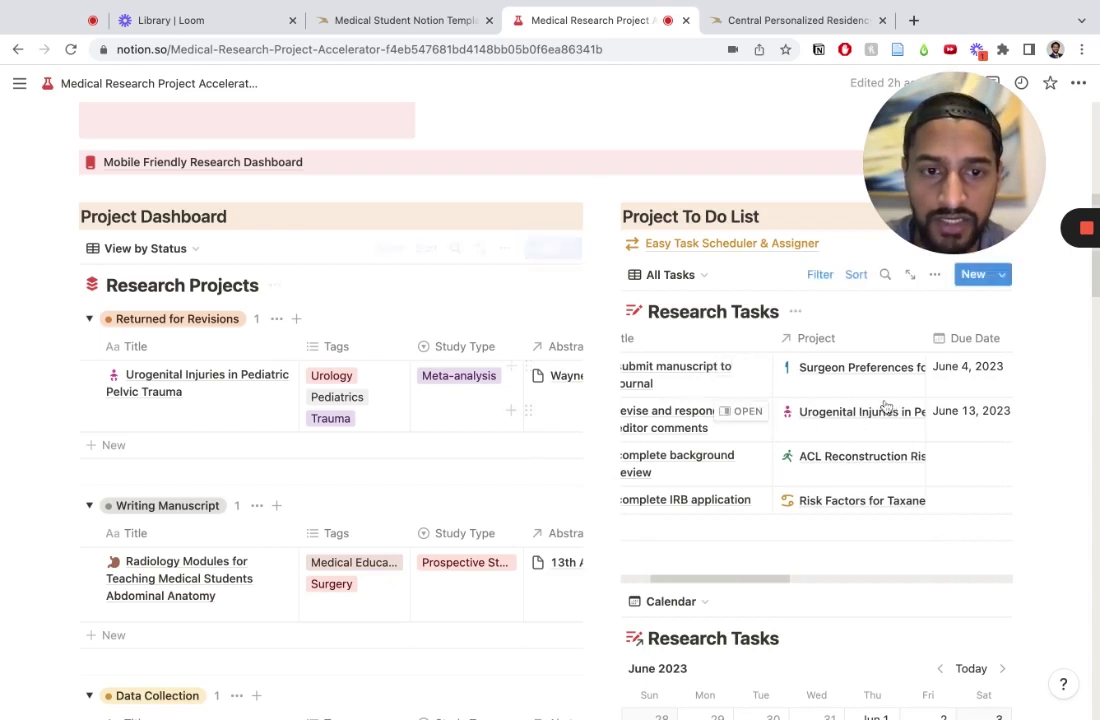
{"action": "scroll", "coordinate": [717, 404], "scroll_direction": "left", "scroll_amount": 2}
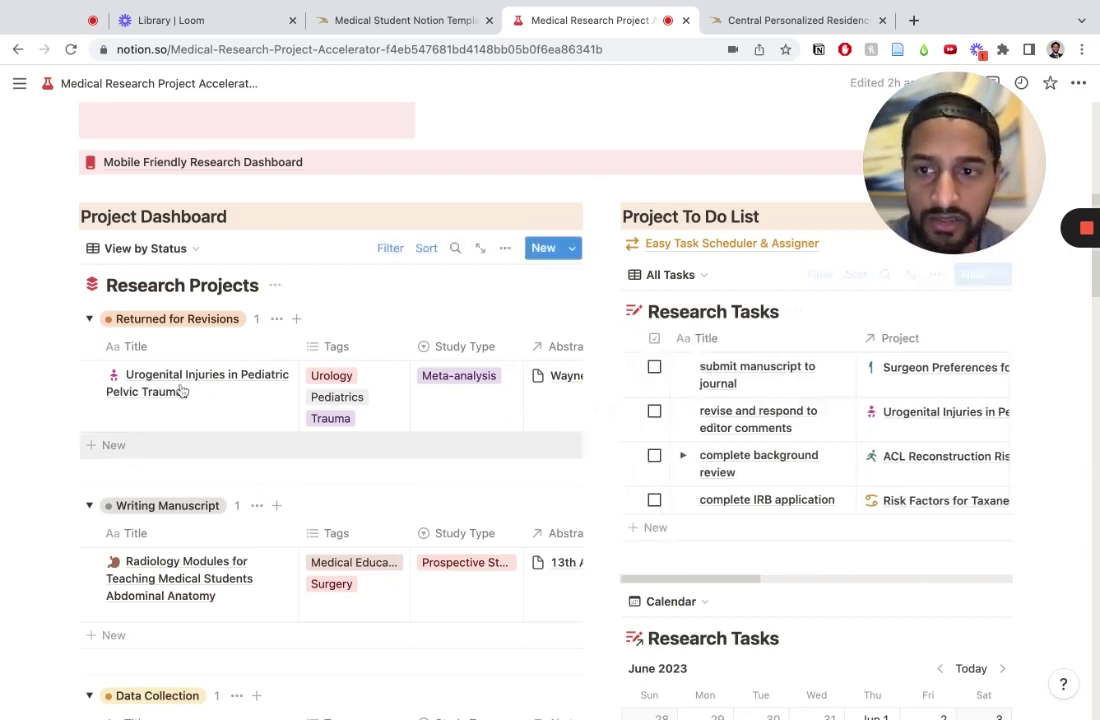
{"action": "scroll", "coordinate": [879, 494], "scroll_direction": "right", "scroll_amount": 3}
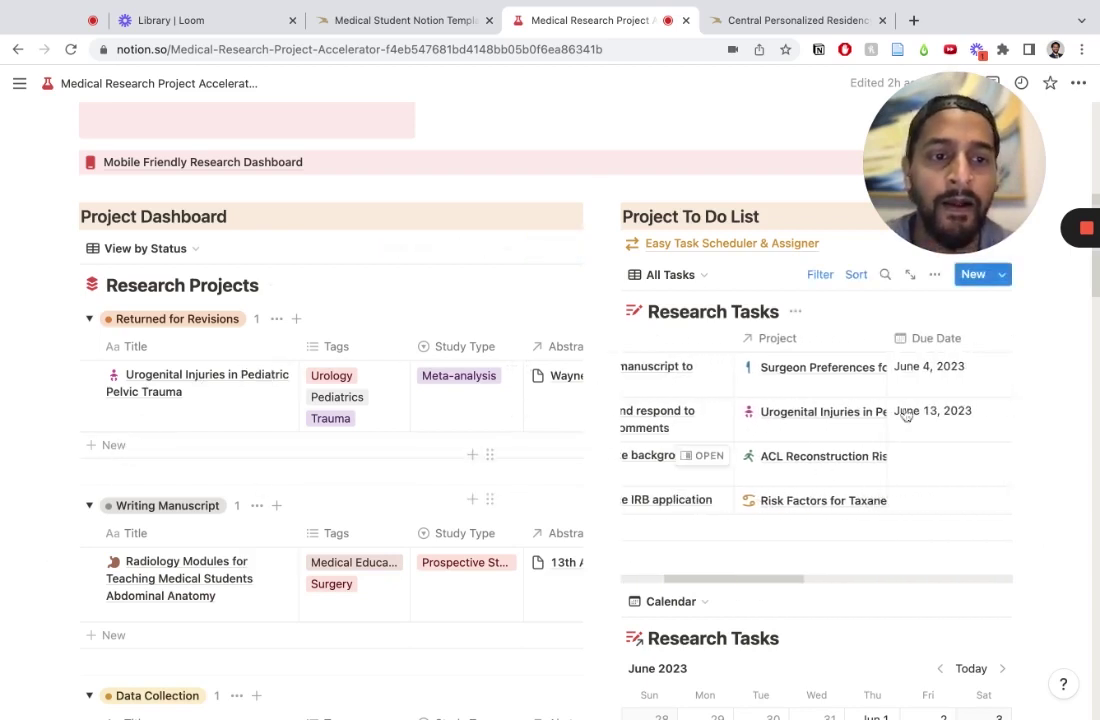
{"action": "scroll", "coordinate": [898, 428], "scroll_direction": "right", "scroll_amount": 3}
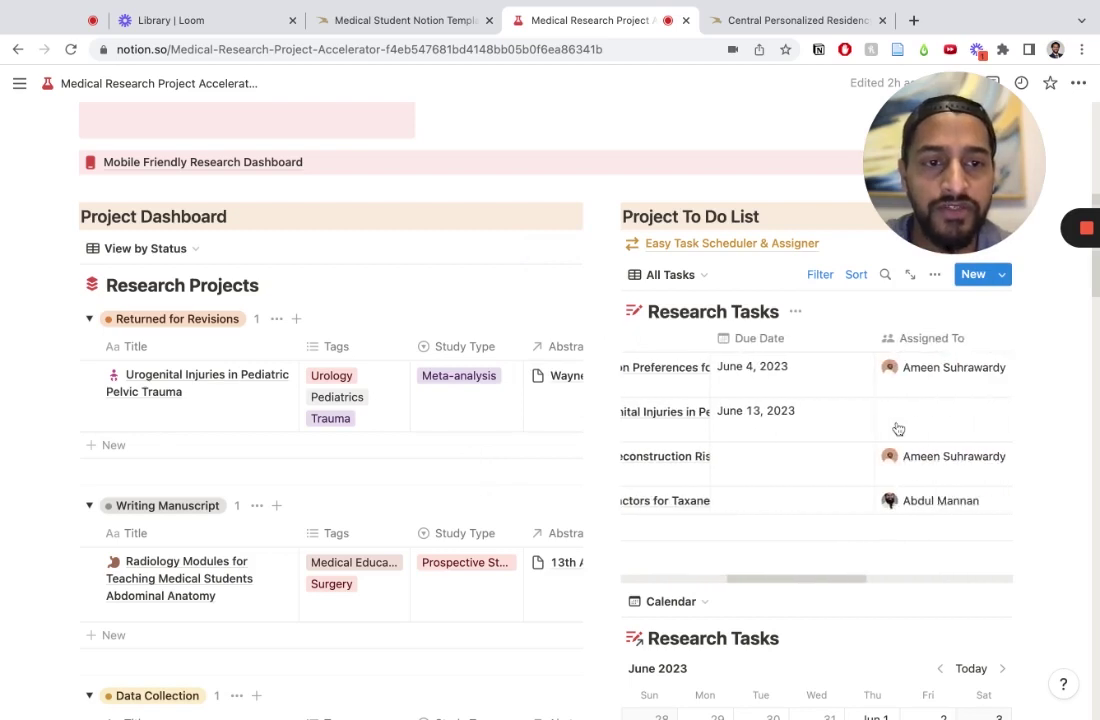
{"action": "scroll", "coordinate": [1002, 444], "scroll_direction": "right", "scroll_amount": 2}
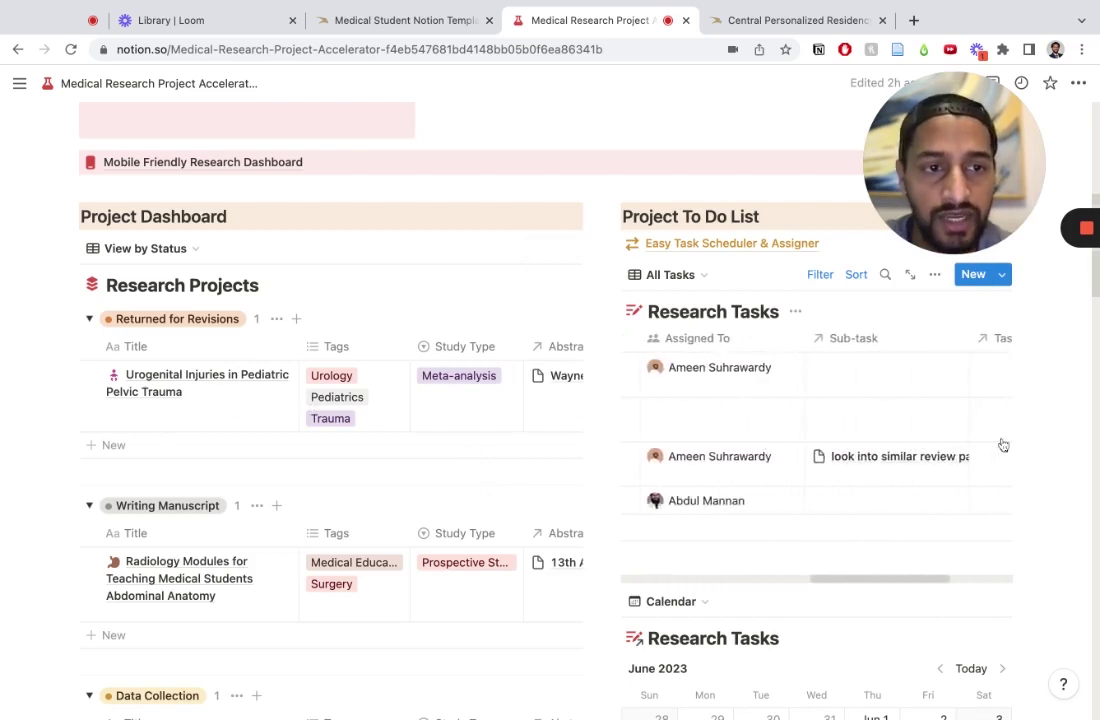
{"action": "scroll", "coordinate": [1002, 444], "scroll_direction": "left", "scroll_amount": 5}
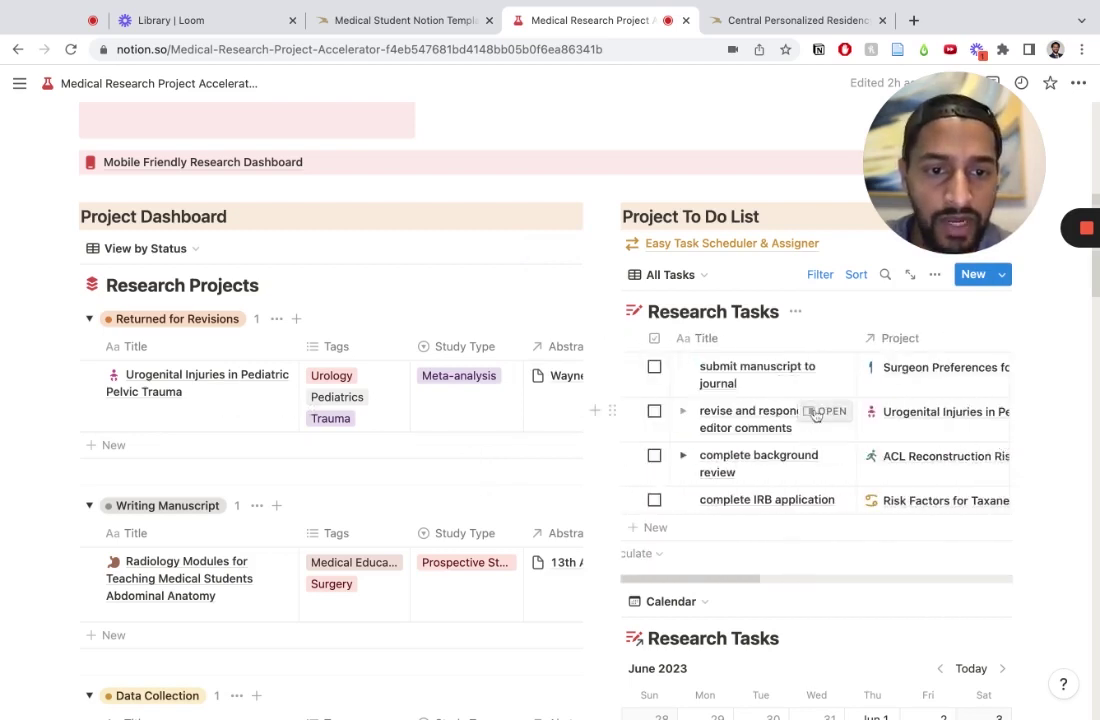
{"action": "left_click", "coordinate": [825, 411]}
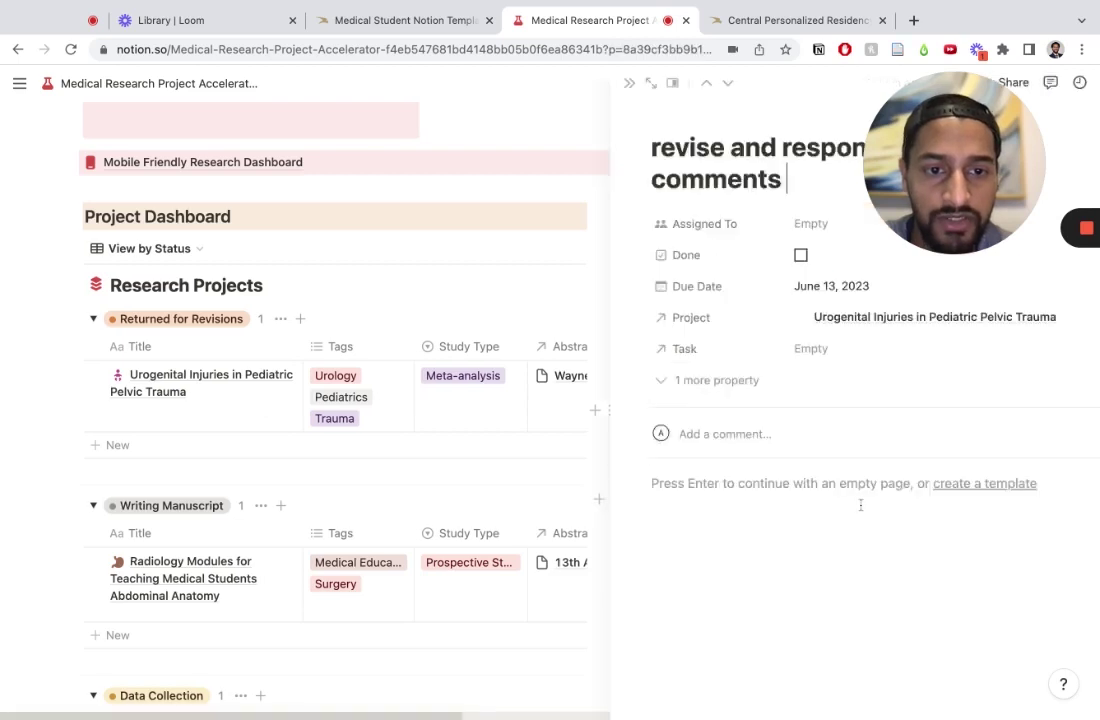
{"action": "left_click", "coordinate": [799, 487]}
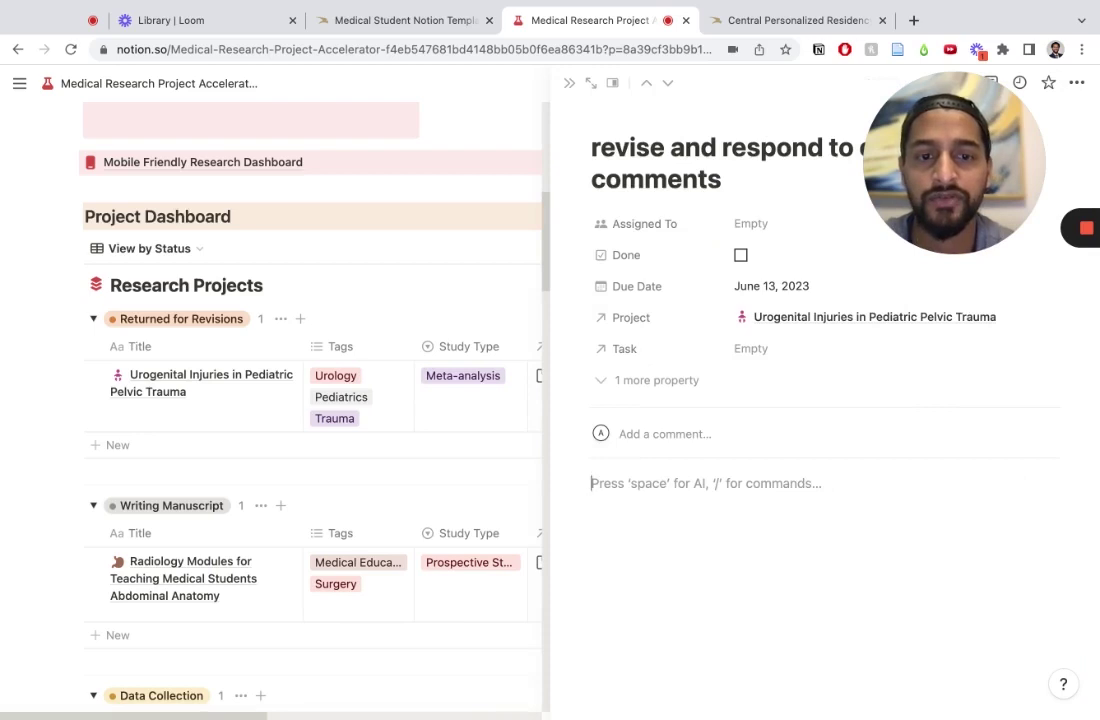
{"action": "left_click", "coordinate": [570, 85]}
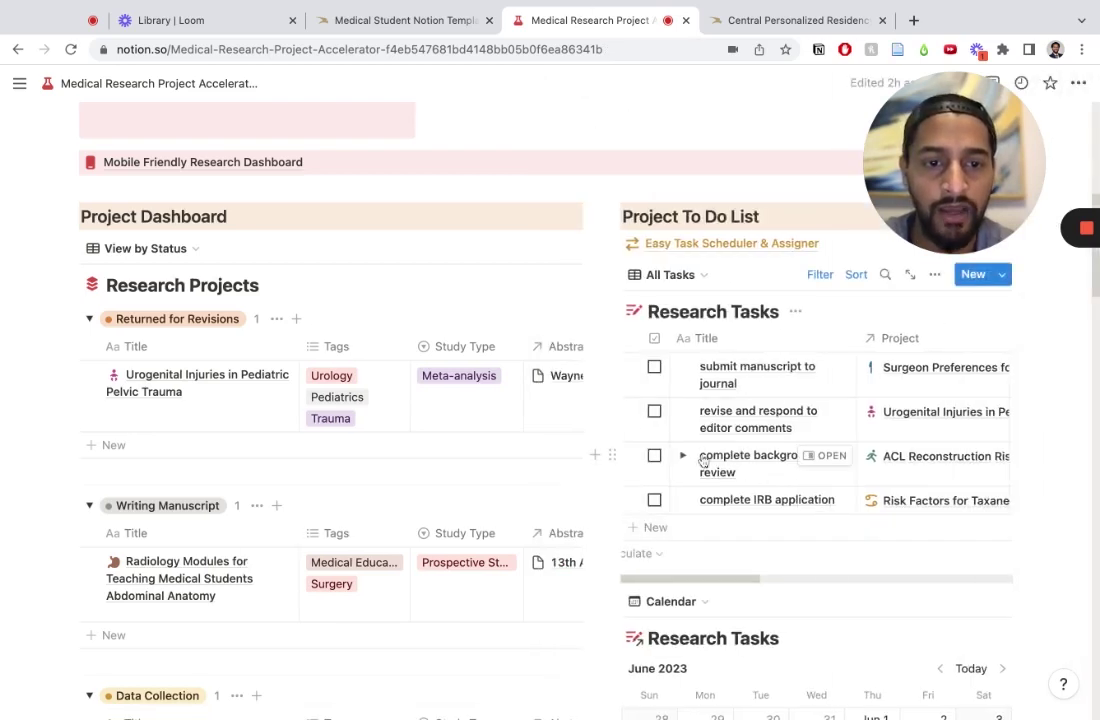
Step: Expand and collapse the sub-tasks of 'complete background review'
{"action": "left_click", "coordinate": [684, 457]}
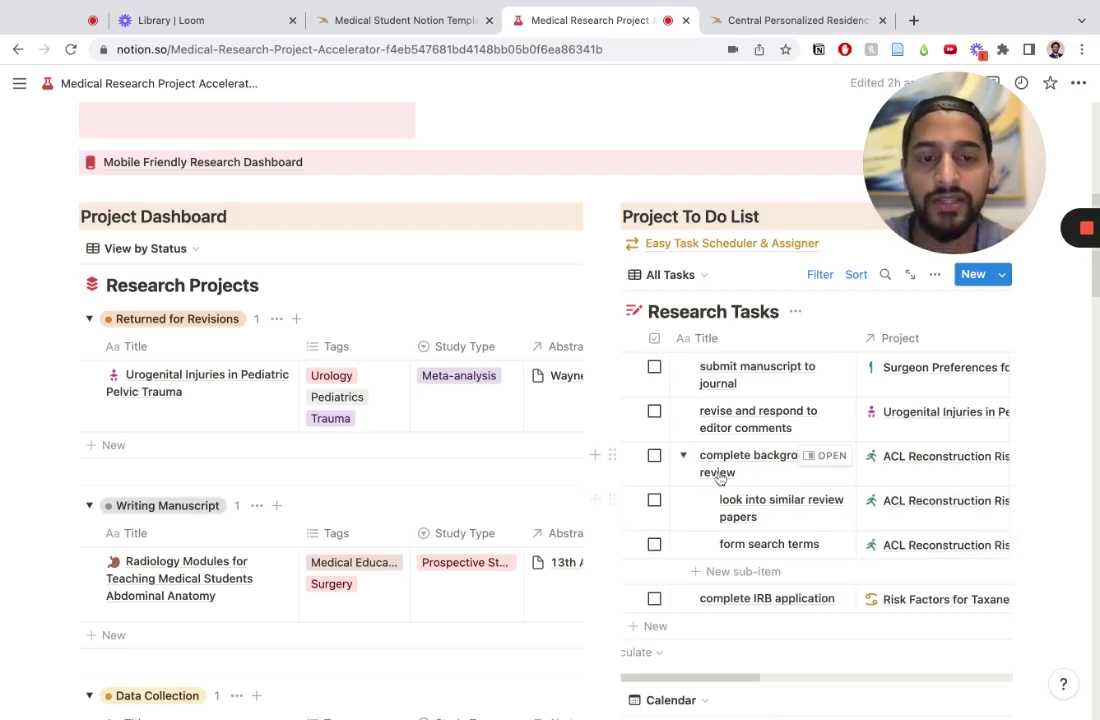
{"action": "left_click", "coordinate": [684, 457]}
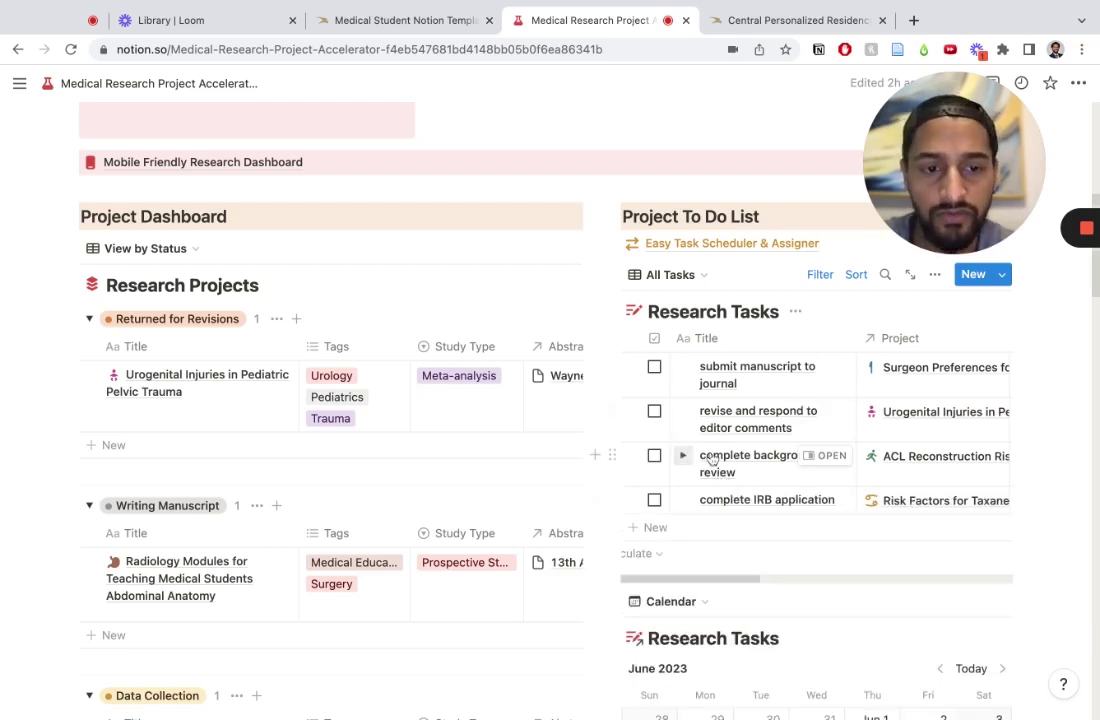
{"action": "scroll", "coordinate": [830, 539], "scroll_direction": "down", "scroll_amount": 5}
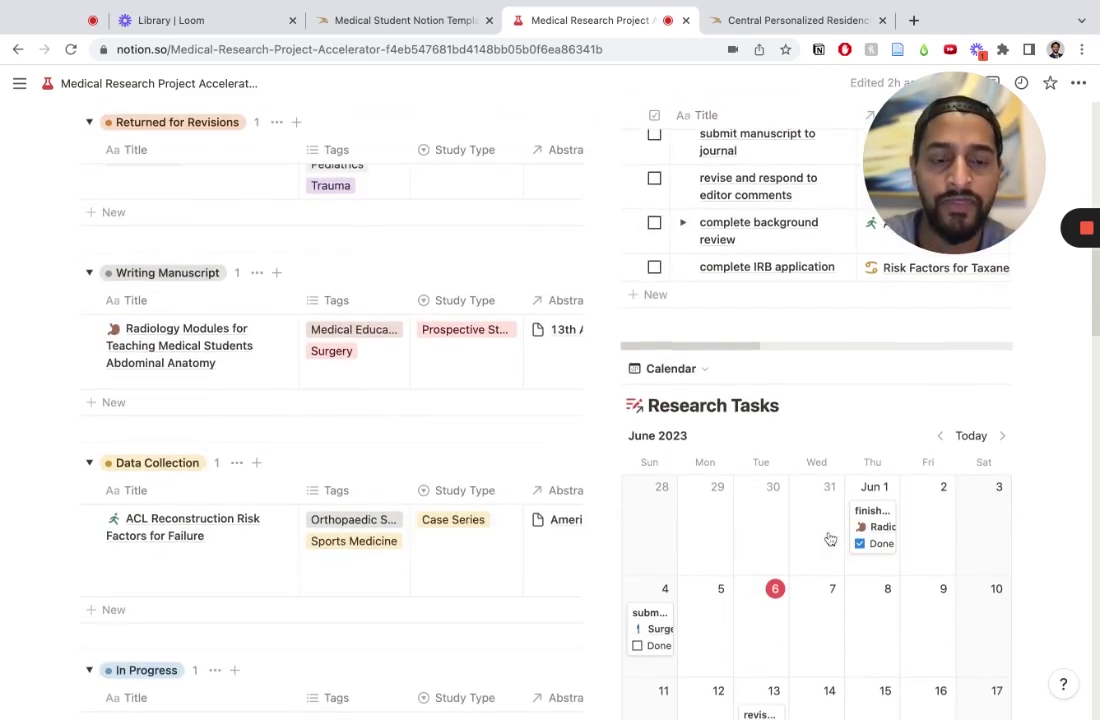
{"action": "scroll", "coordinate": [830, 539], "scroll_direction": "down", "scroll_amount": 5}
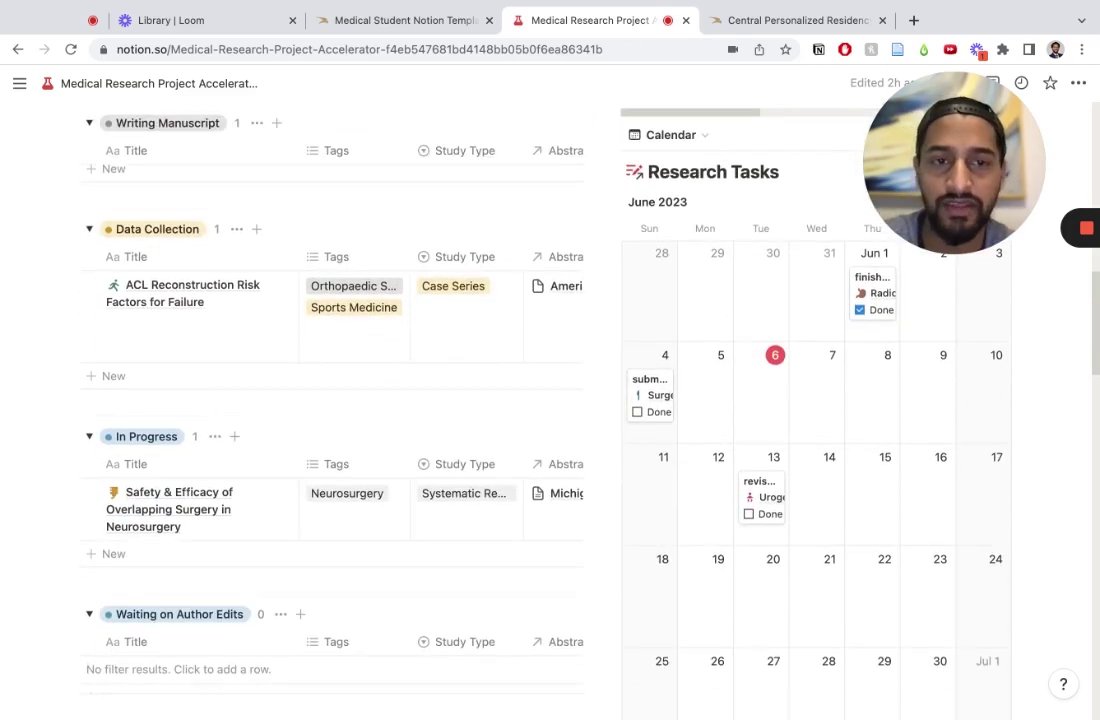
{"action": "scroll", "coordinate": [830, 539], "scroll_direction": "up", "scroll_amount": 2}
{"action": "scroll", "coordinate": [830, 539], "scroll_direction": "down", "scroll_amount": 4}
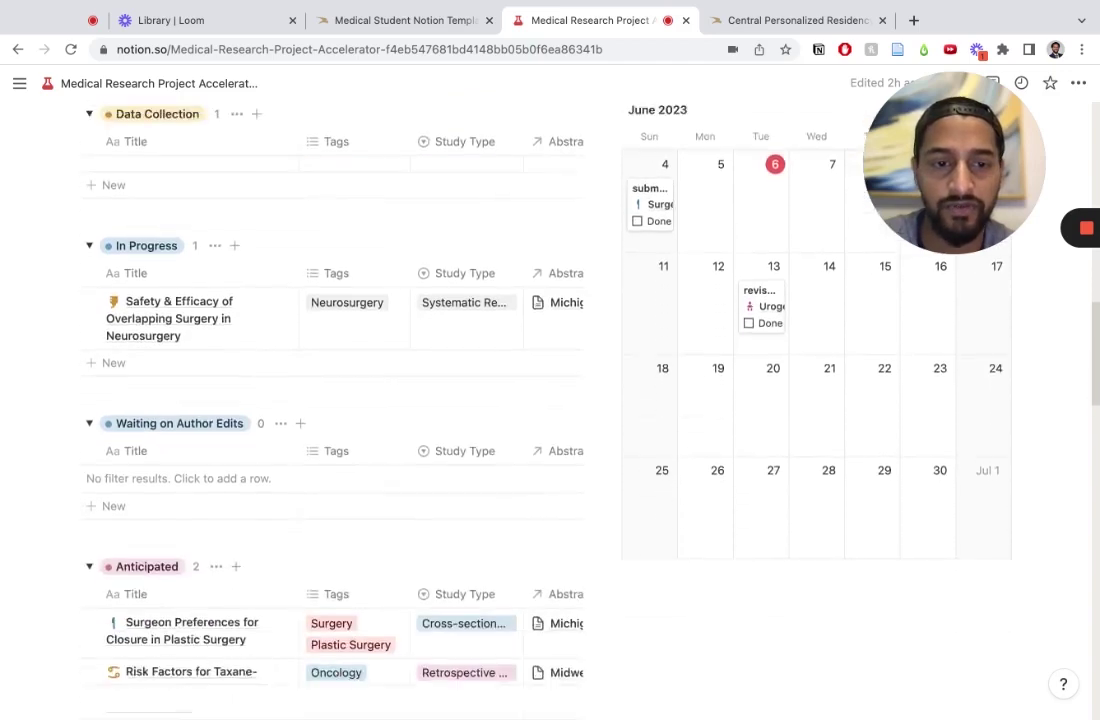
{"action": "scroll", "coordinate": [830, 539], "scroll_direction": "up", "scroll_amount": 2}
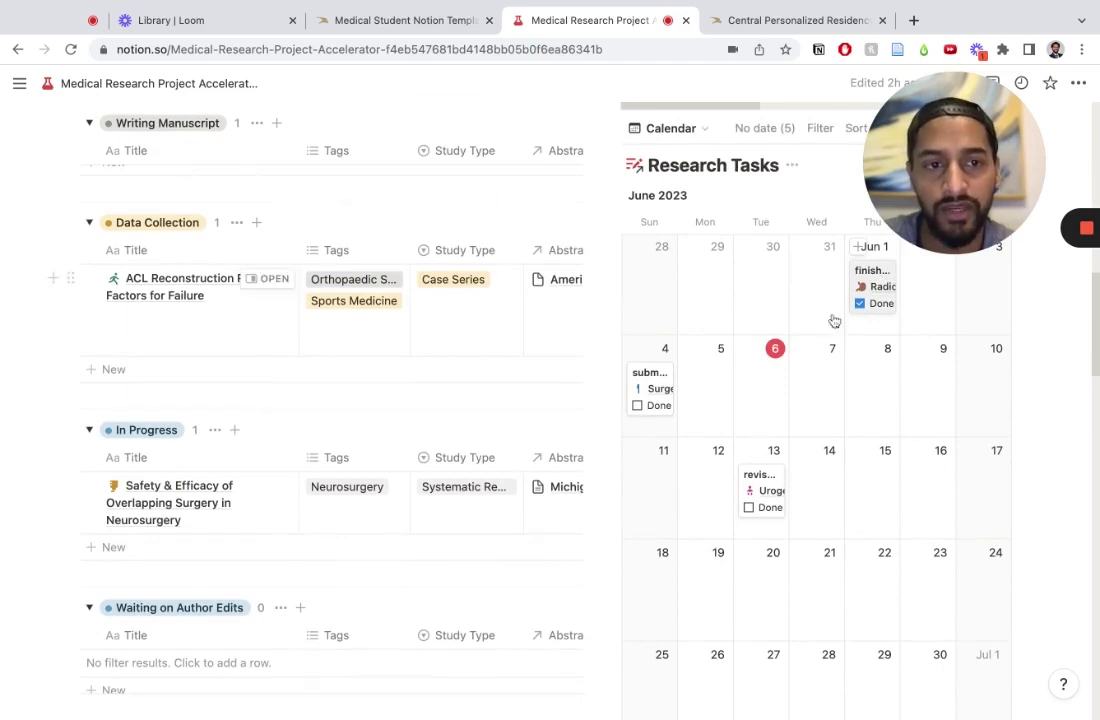
{"action": "scroll", "coordinate": [896, 570], "scroll_direction": "down", "scroll_amount": 5}
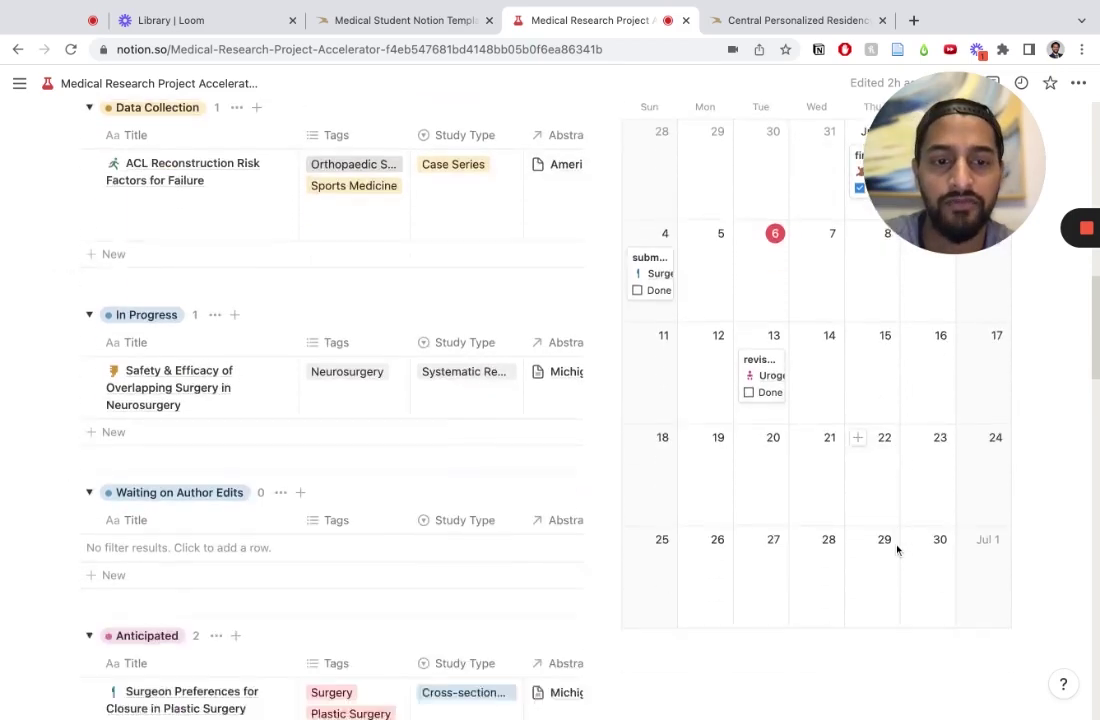
{"action": "scroll", "coordinate": [896, 550], "scroll_direction": "up", "scroll_amount": 6}
{"action": "scroll", "coordinate": [896, 550], "scroll_direction": "up", "scroll_amount": 8}
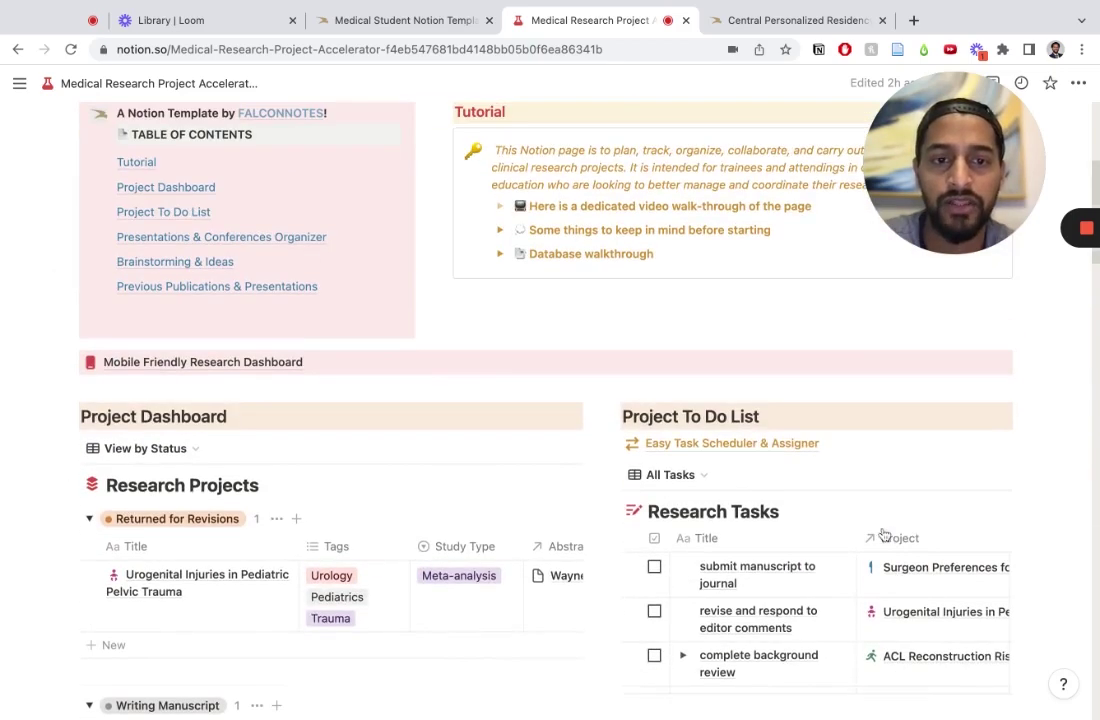
Step: Go to the Easy Task Scheduler & Assigner page
{"action": "left_click", "coordinate": [727, 444]}
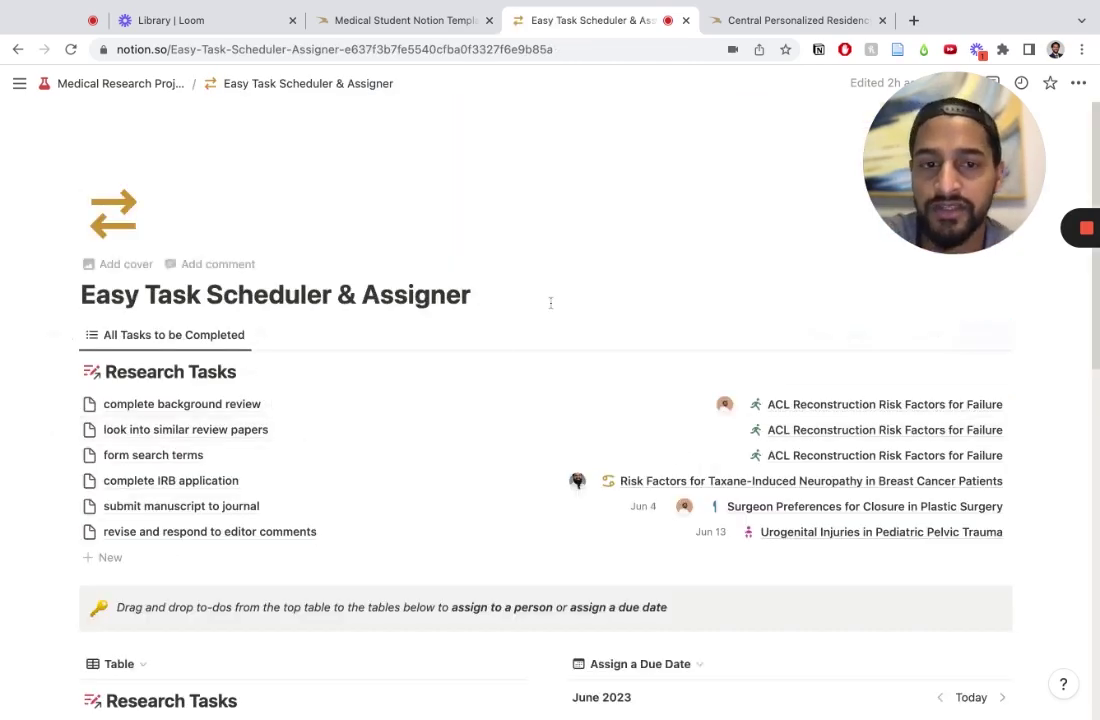
{"action": "scroll", "coordinate": [550, 302], "scroll_direction": "down", "scroll_amount": 3}
{"action": "scroll", "coordinate": [550, 302], "scroll_direction": "up", "scroll_amount": 2}
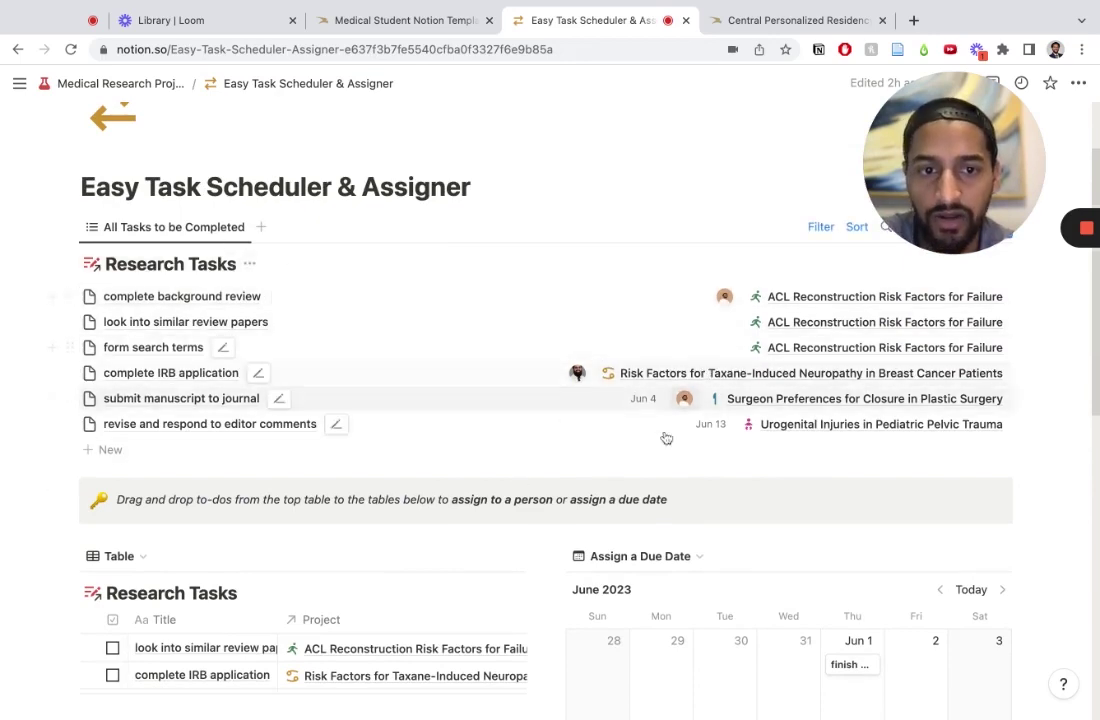
{"action": "scroll", "coordinate": [378, 335], "scroll_direction": "down", "scroll_amount": 2}
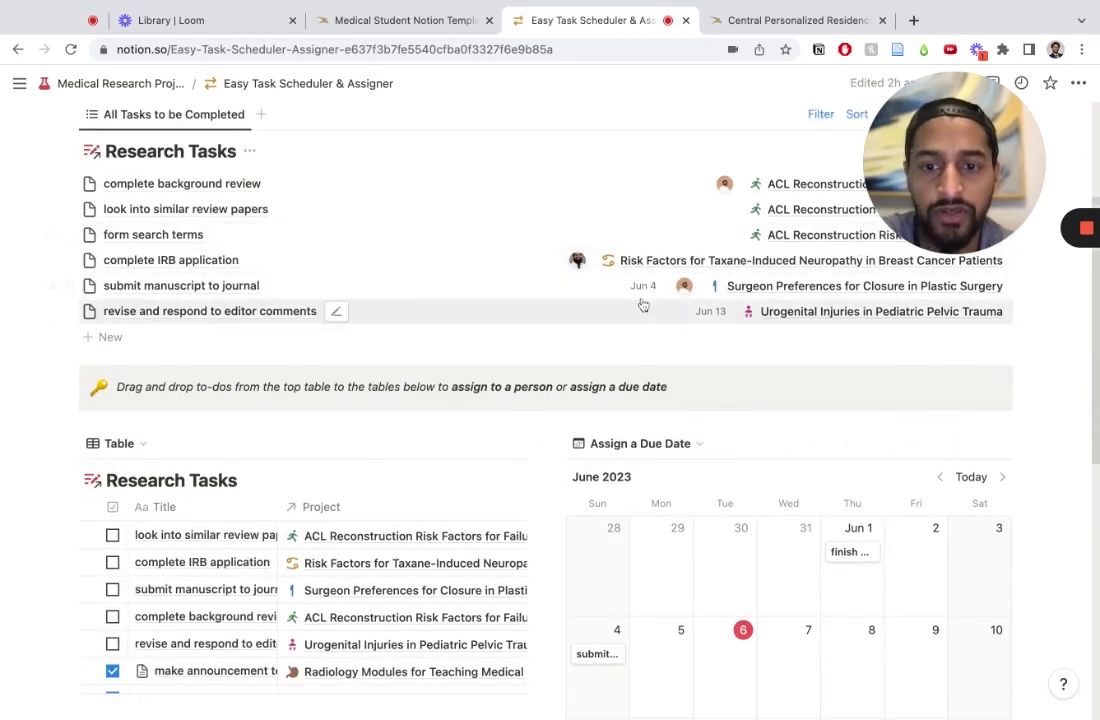
{"action": "scroll", "coordinate": [620, 484], "scroll_direction": "down", "scroll_amount": 2}
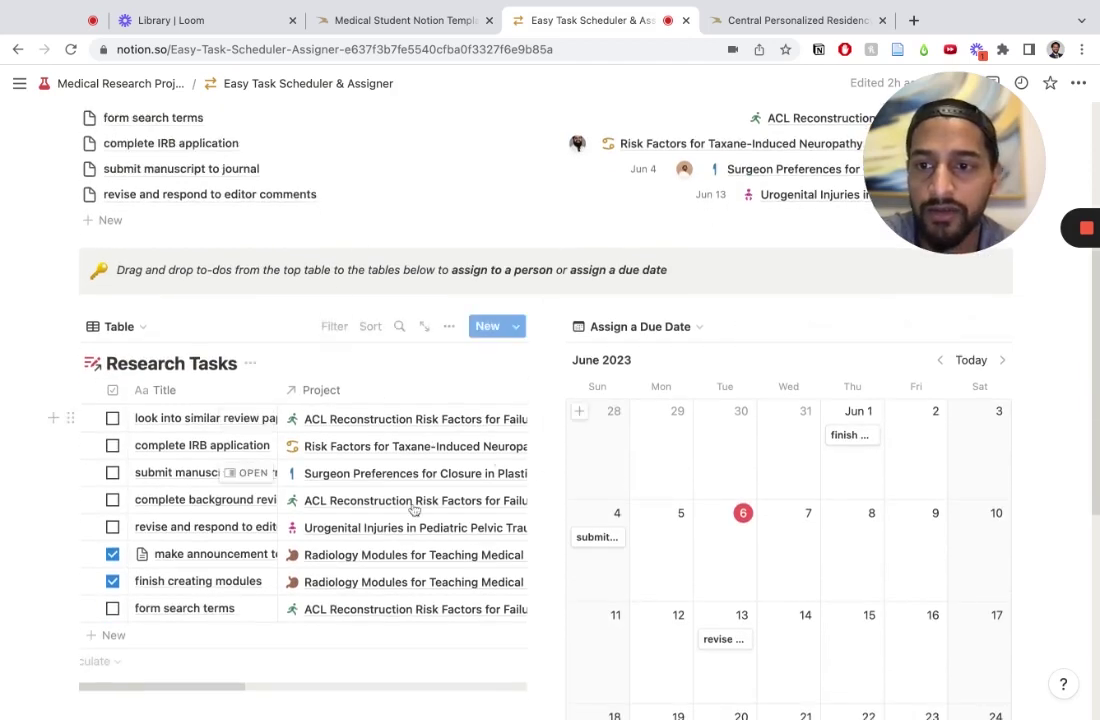
Step: Switch the lower view to Assign to a Person and assign 'look into similar review papers' to the second person
{"action": "left_click", "coordinate": [150, 332]}
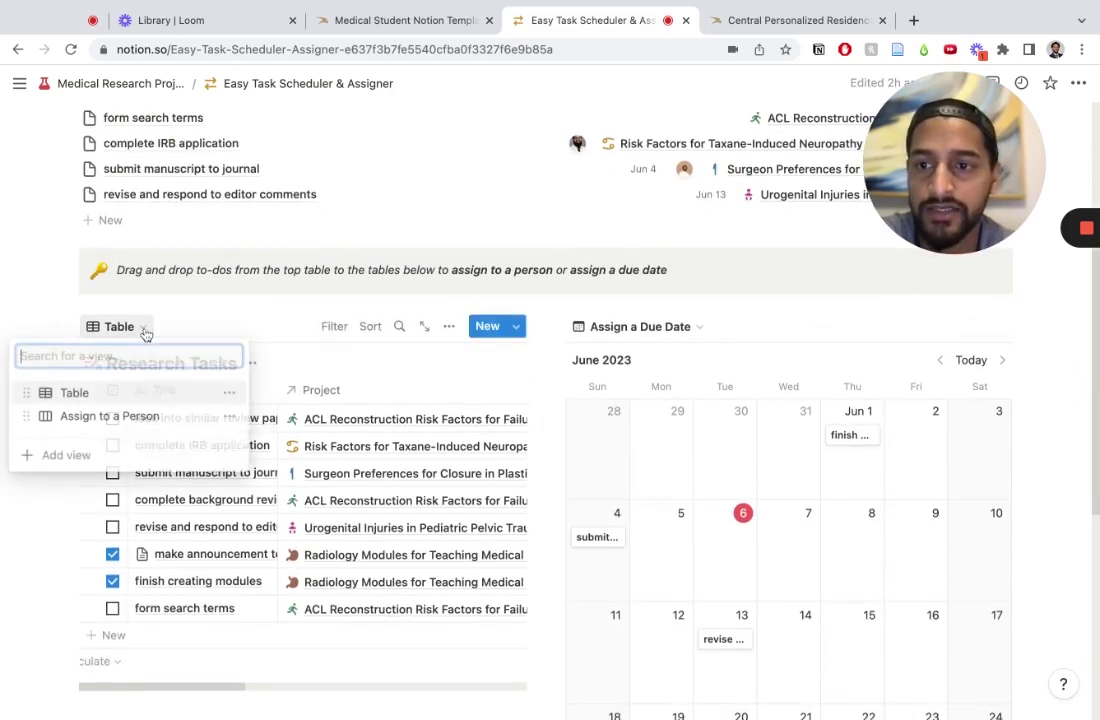
{"action": "left_click", "coordinate": [143, 414]}
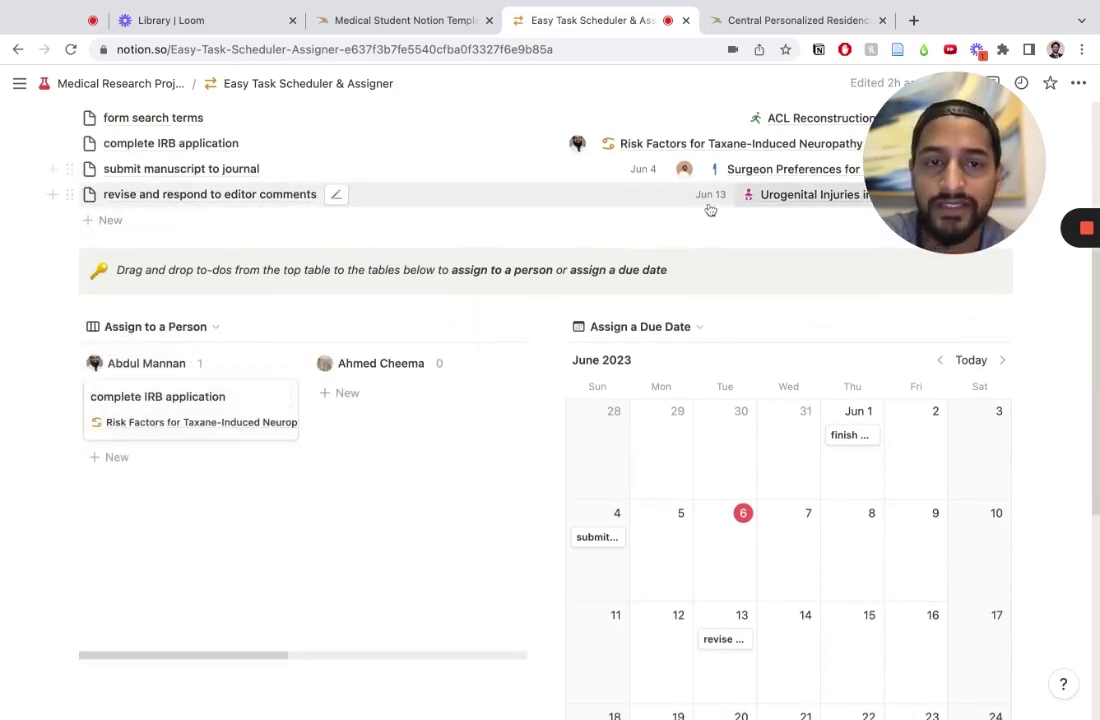
{"action": "scroll", "coordinate": [401, 197], "scroll_direction": "up", "scroll_amount": 4}
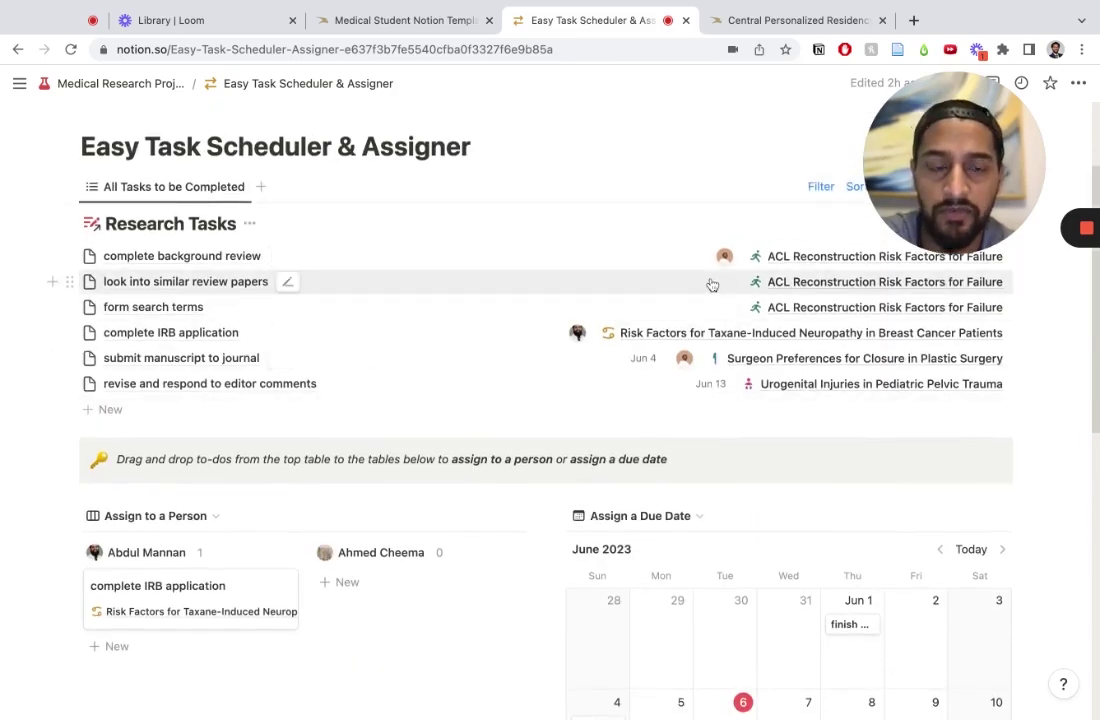
{"action": "left_click_drag", "start_coordinate": [706, 288], "coordinate": [396, 583]}
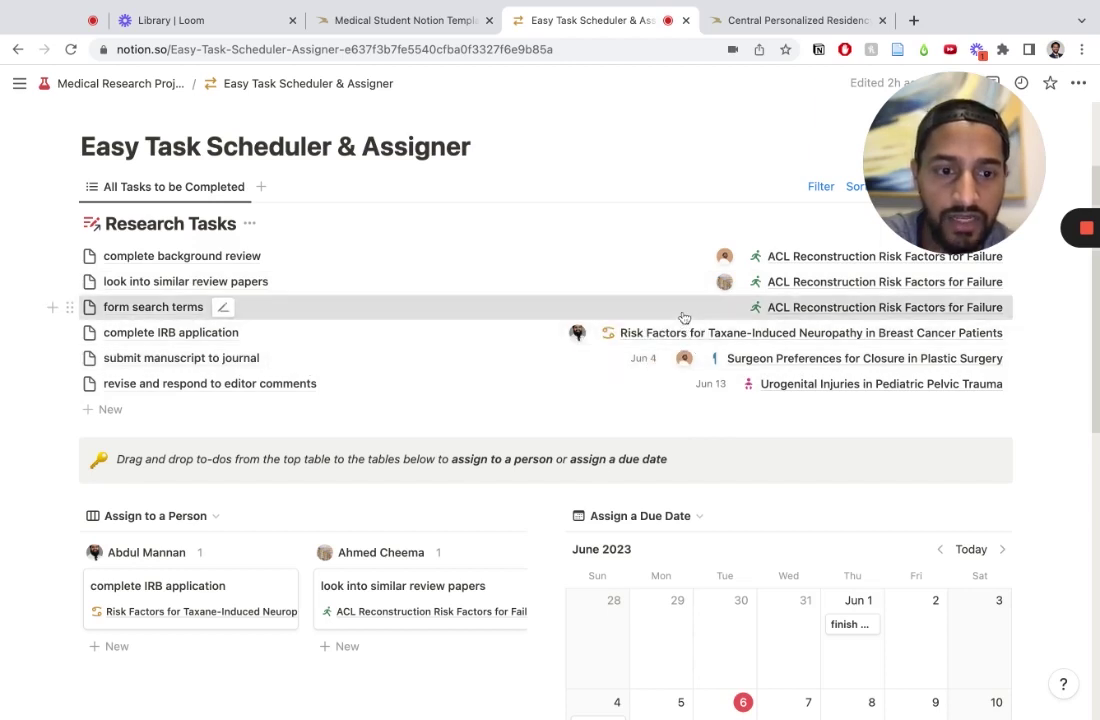
Step: Drag 'form search terms' onto Fri June 9 to set its due date
{"action": "left_click_drag", "start_coordinate": [683, 314], "coordinate": [683, 665]}
{"action": "left_click_drag", "start_coordinate": [835, 662], "coordinate": [914, 456]}
{"action": "scroll", "coordinate": [650, 370], "scroll_direction": "up", "scroll_amount": 5}
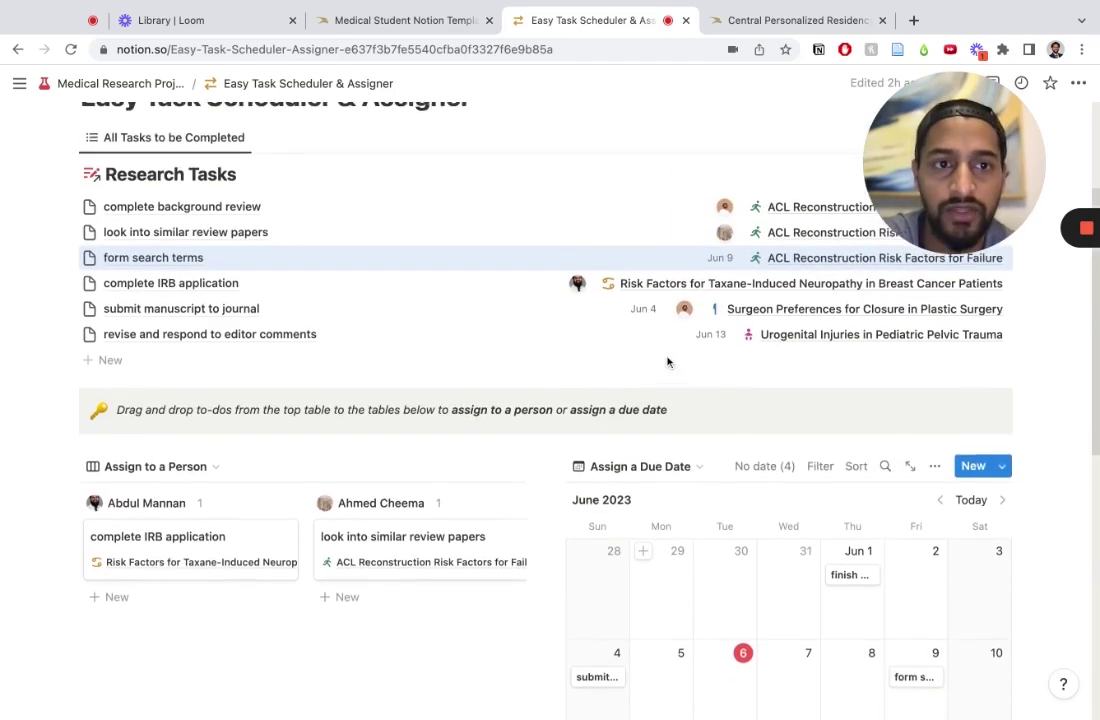
{"action": "scroll", "coordinate": [620, 410], "scroll_direction": "up", "scroll_amount": 4}
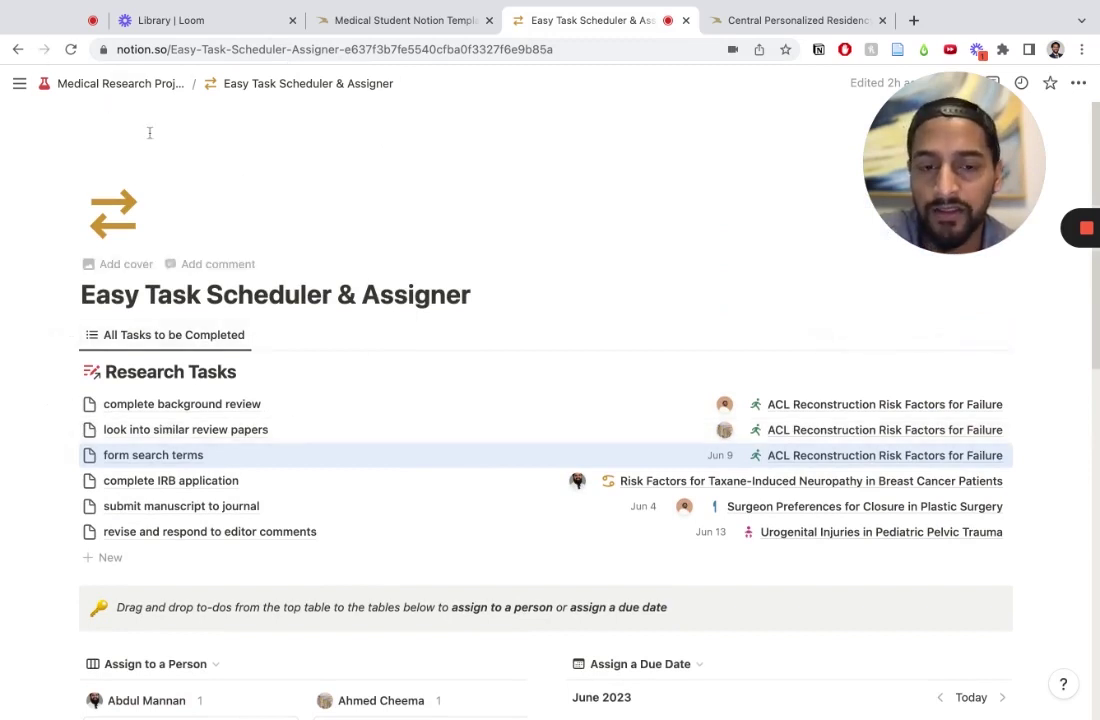
Step: Back on the research page, add Poster Presentation to the Midwest Oncology meeting's Submissions
{"action": "left_click", "coordinate": [16, 49]}
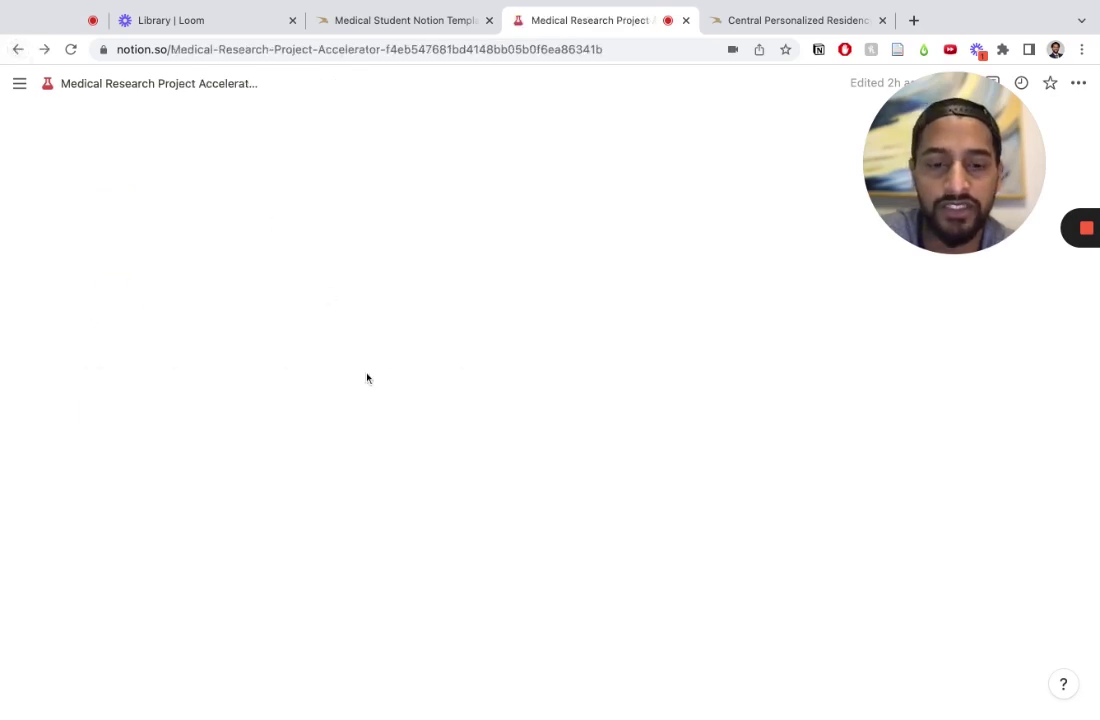
{"action": "scroll", "coordinate": [611, 478], "scroll_direction": "down", "scroll_amount": 3}
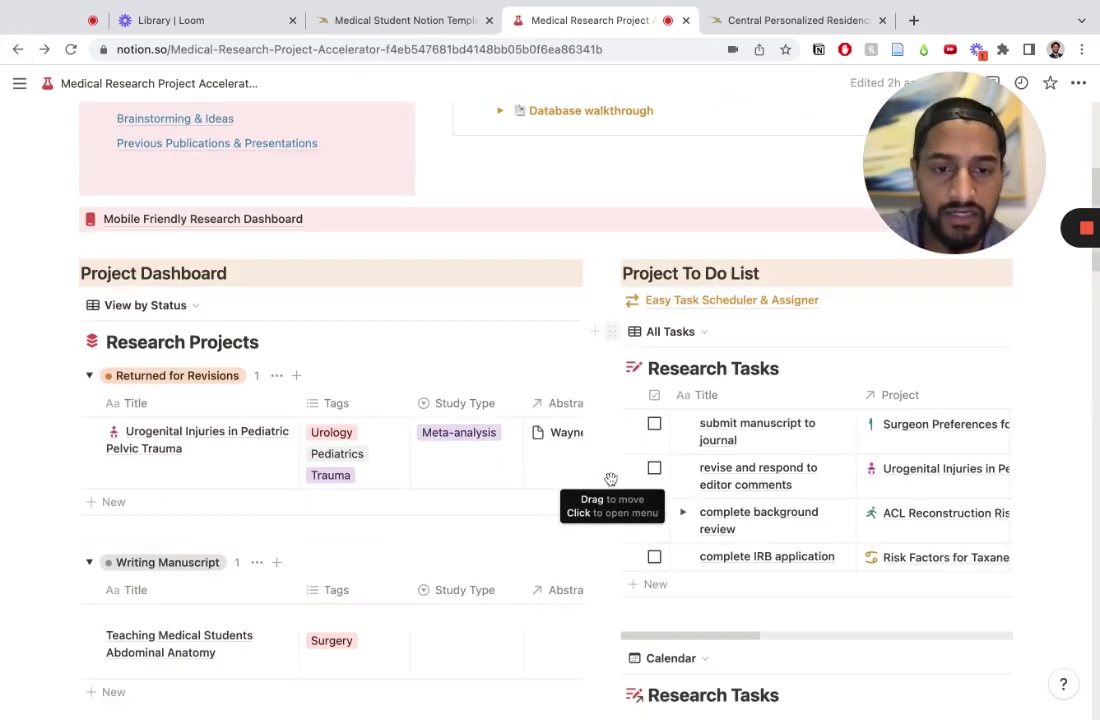
{"action": "scroll", "coordinate": [611, 479], "scroll_direction": "down", "scroll_amount": 12}
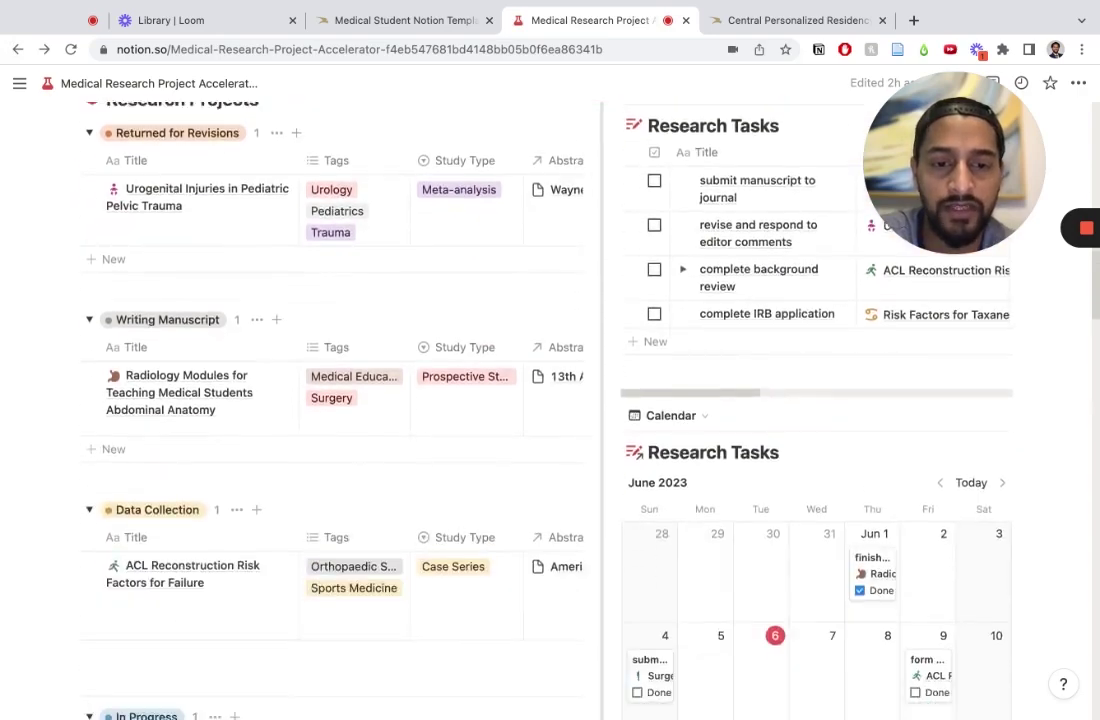
{"action": "scroll", "coordinate": [611, 479], "scroll_direction": "down", "scroll_amount": 8}
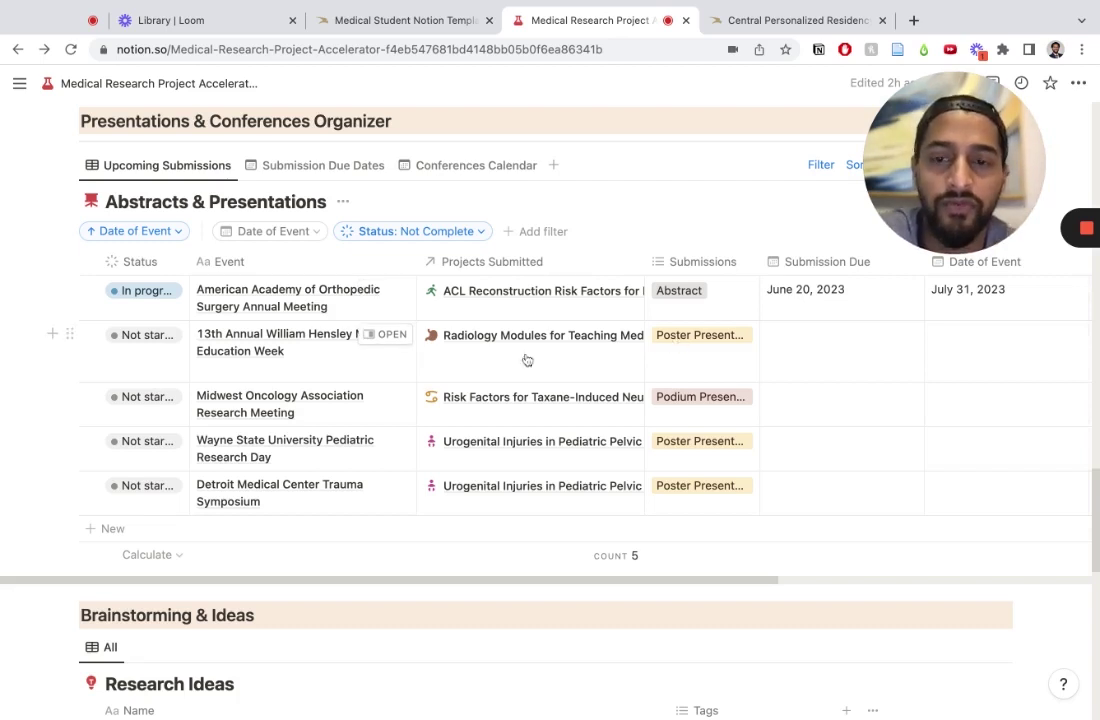
{"action": "left_click", "coordinate": [718, 411]}
{"action": "left_click", "coordinate": [719, 473]}
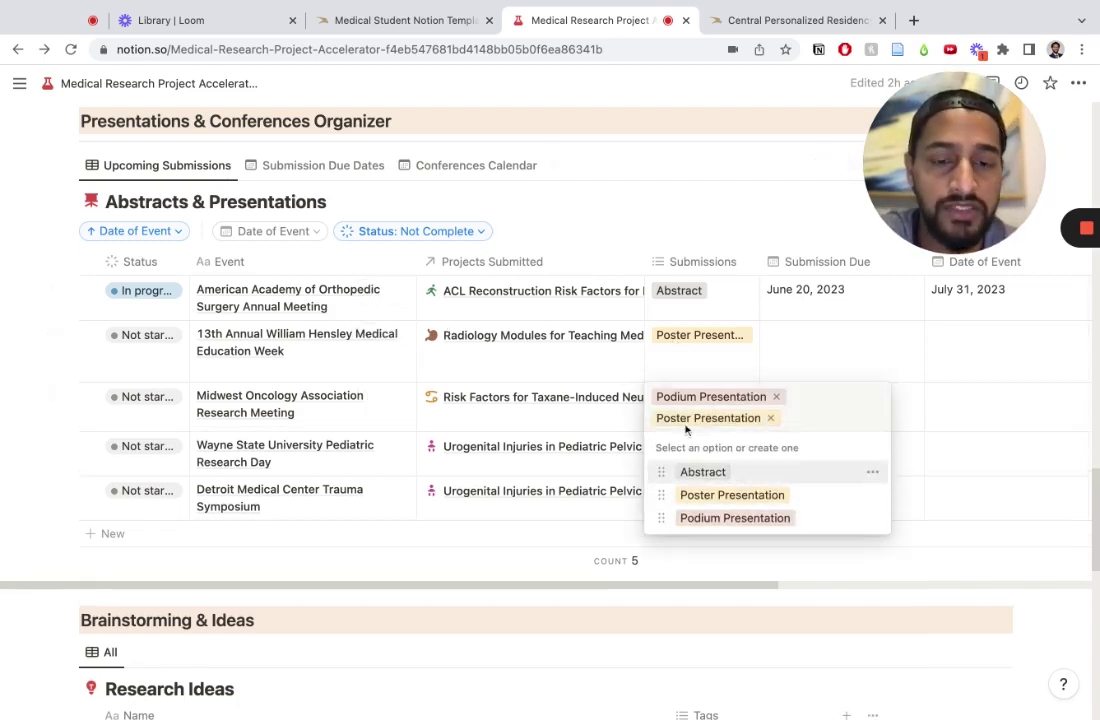
{"action": "key", "text": "Escape"}
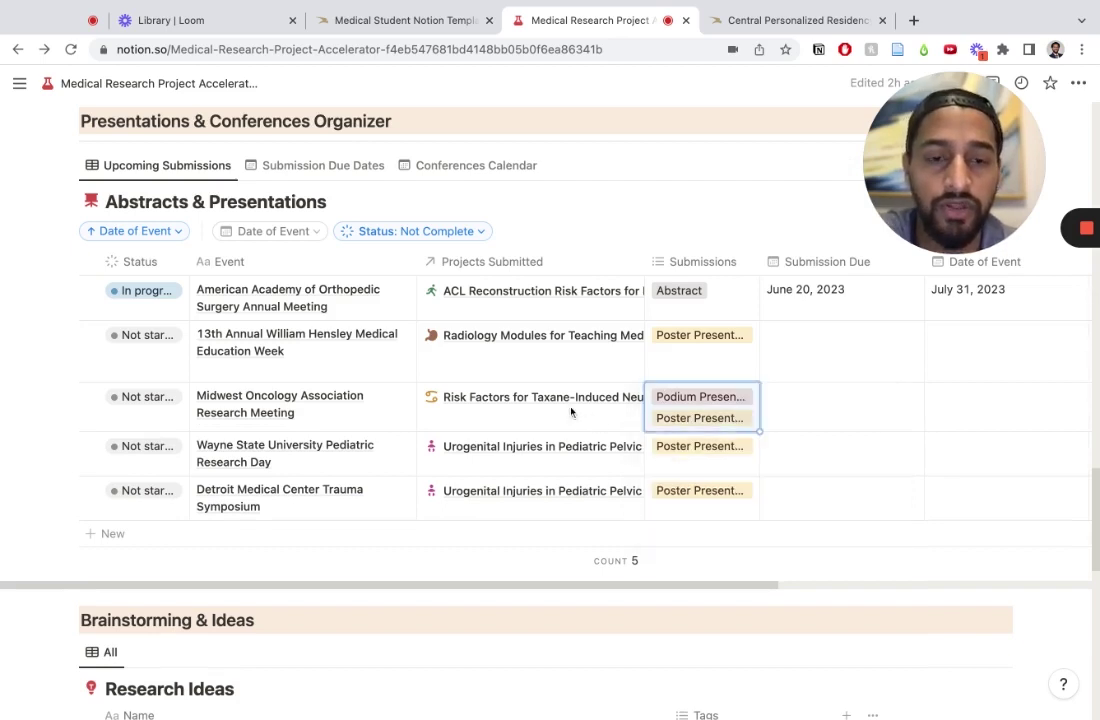
Step: Link the Inferior Epigastric Artery project to the Midwest Oncology meeting's Projects Submitted
{"action": "left_click", "coordinate": [585, 412]}
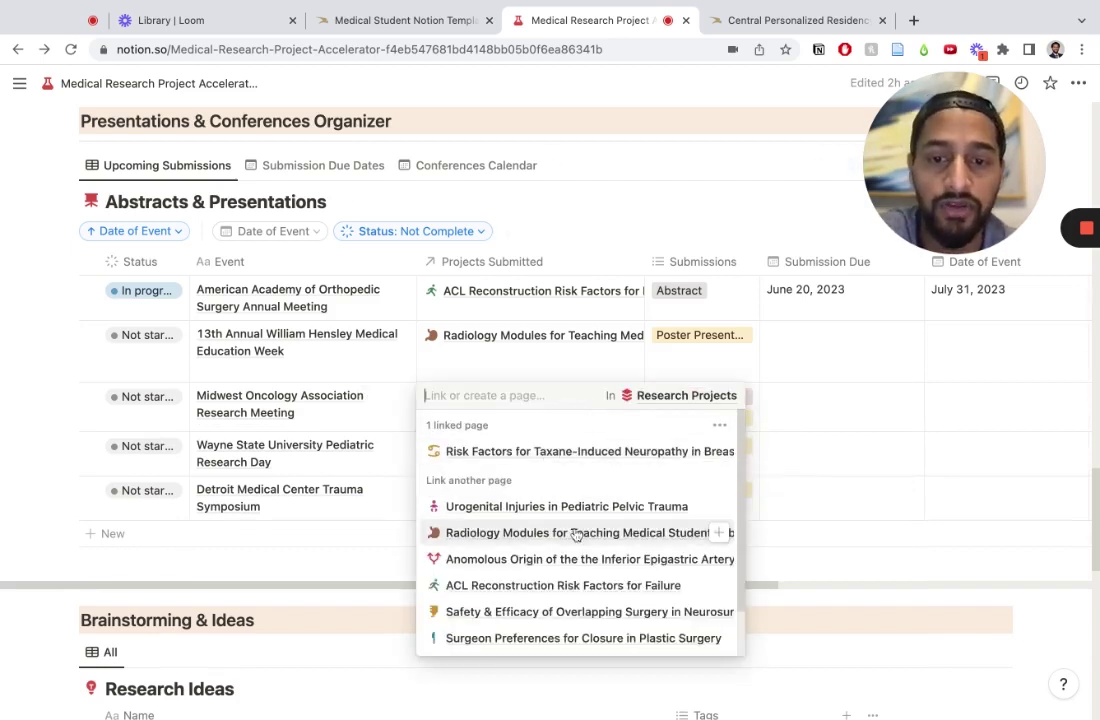
{"action": "left_click", "coordinate": [579, 572]}
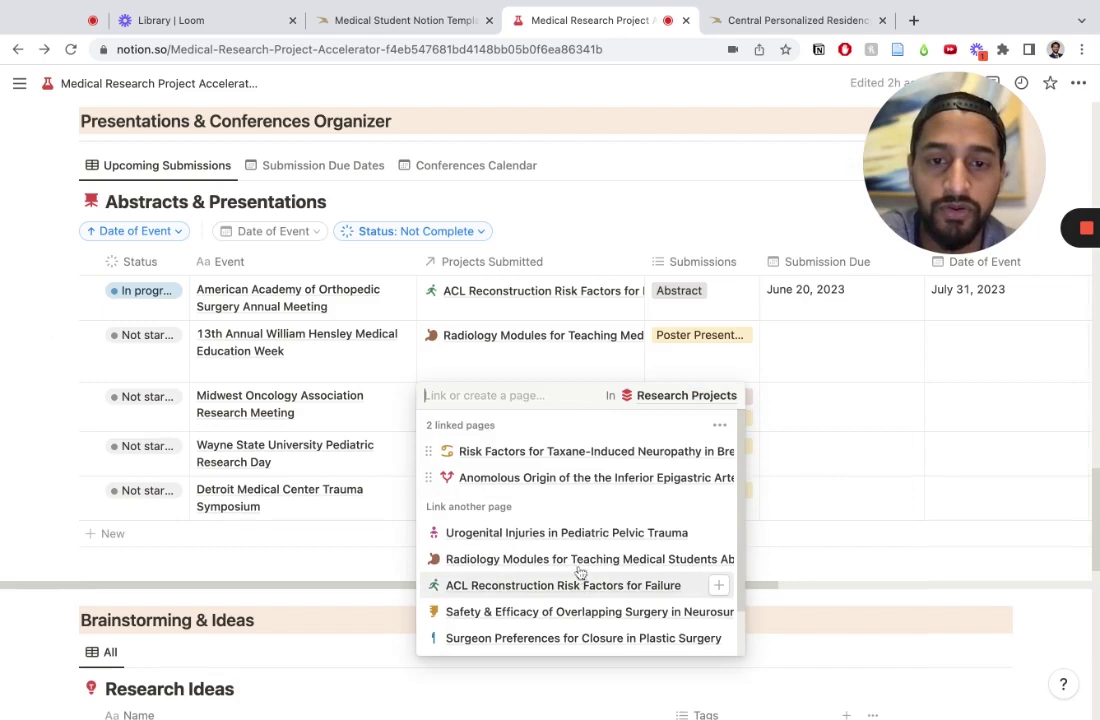
{"action": "left_click", "coordinate": [827, 381]}
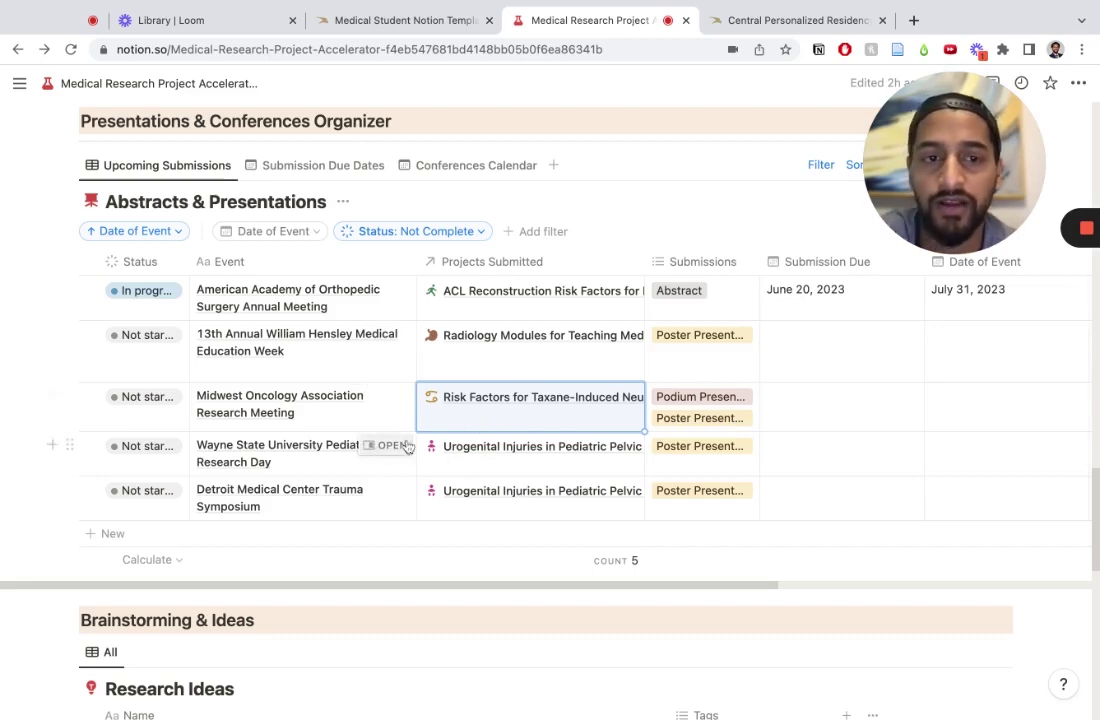
{"action": "scroll", "coordinate": [646, 489], "scroll_direction": "down", "scroll_amount": 4}
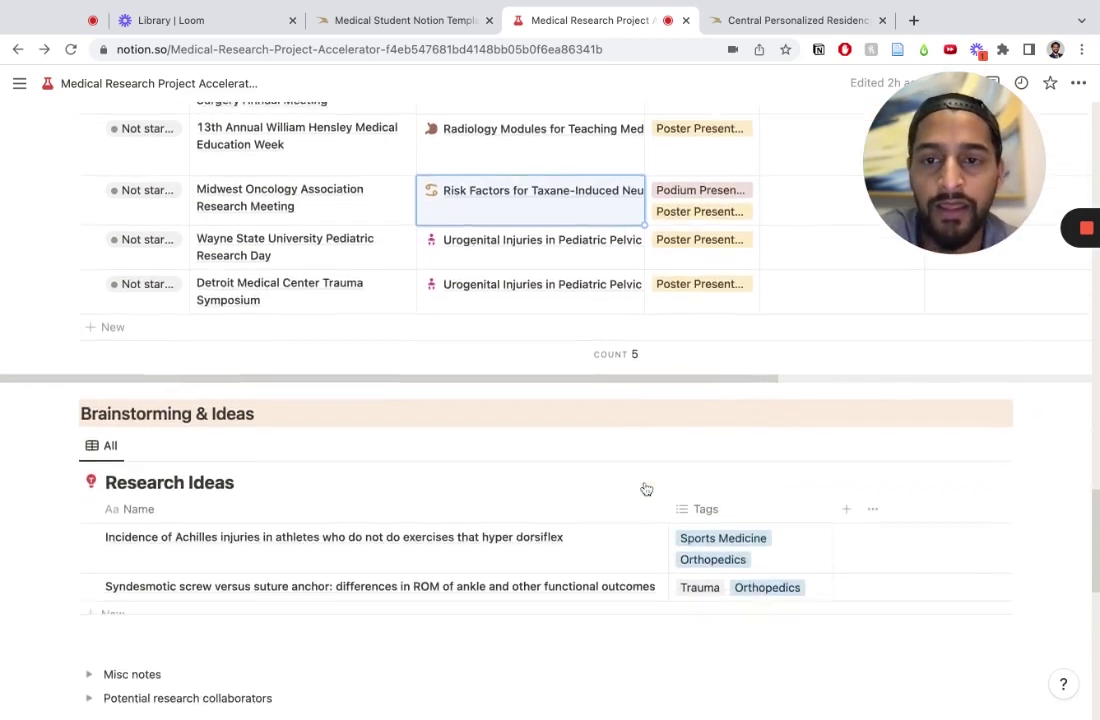
Step: Type two test lines, 'fsdajkl;' and 'fdsjakl;', into the Achilles injuries idea, then close it
{"action": "scroll", "coordinate": [646, 489], "scroll_direction": "down", "scroll_amount": 6}
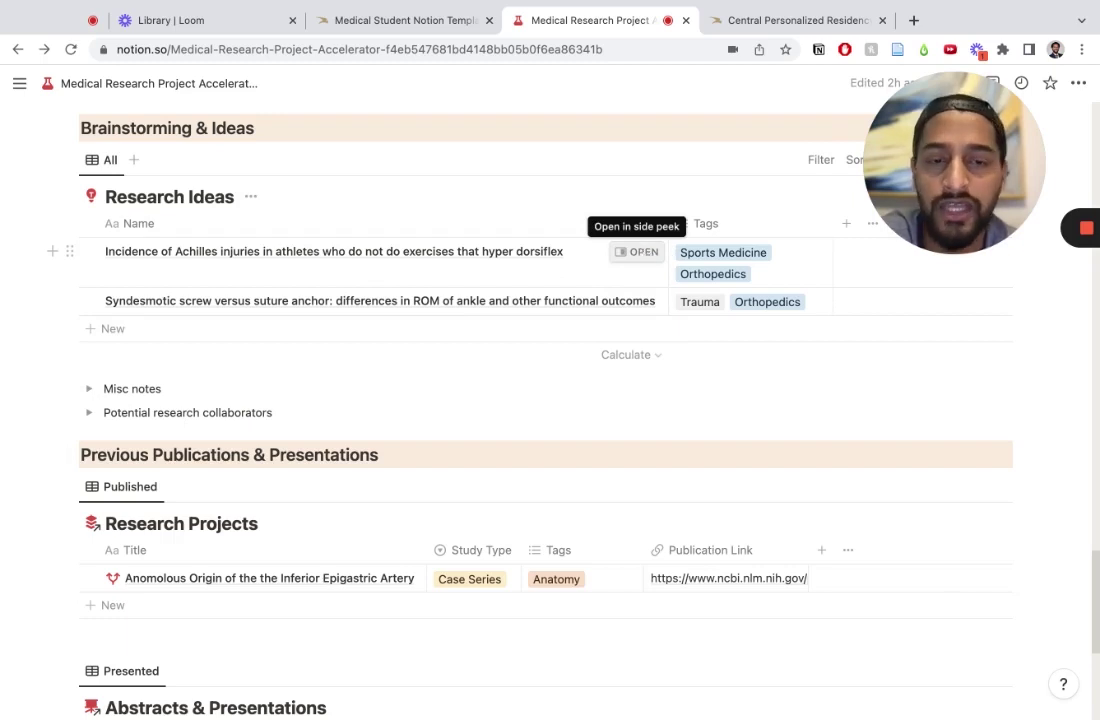
{"action": "left_click", "coordinate": [637, 252]}
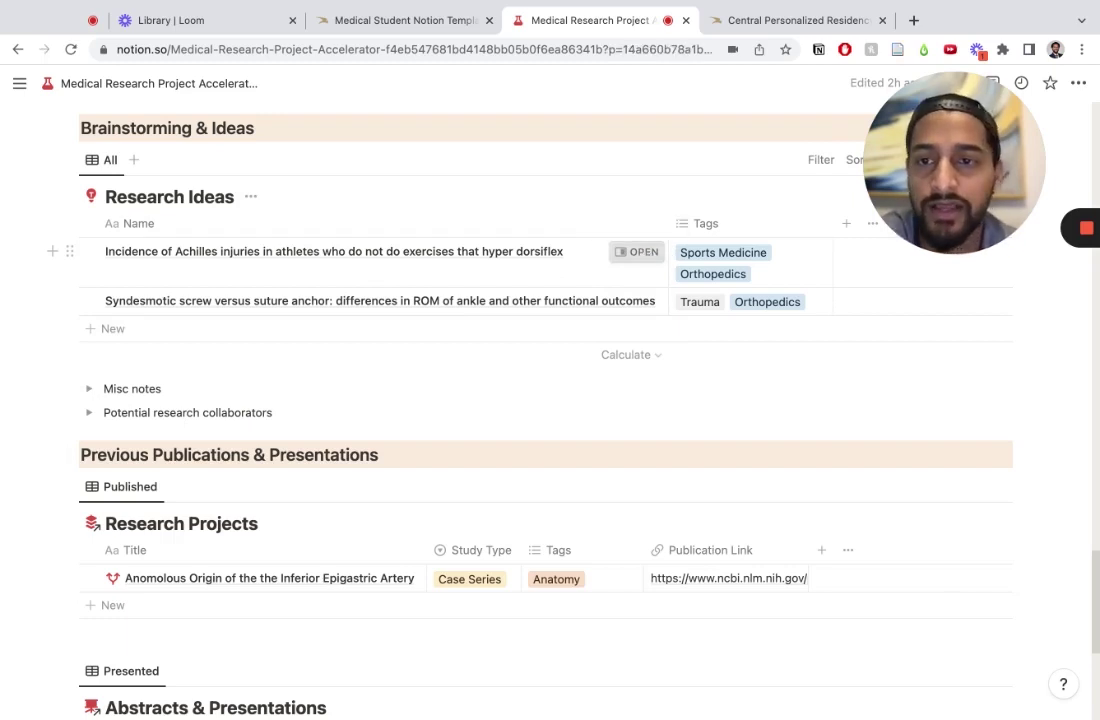
{"action": "left_click", "coordinate": [771, 457]}
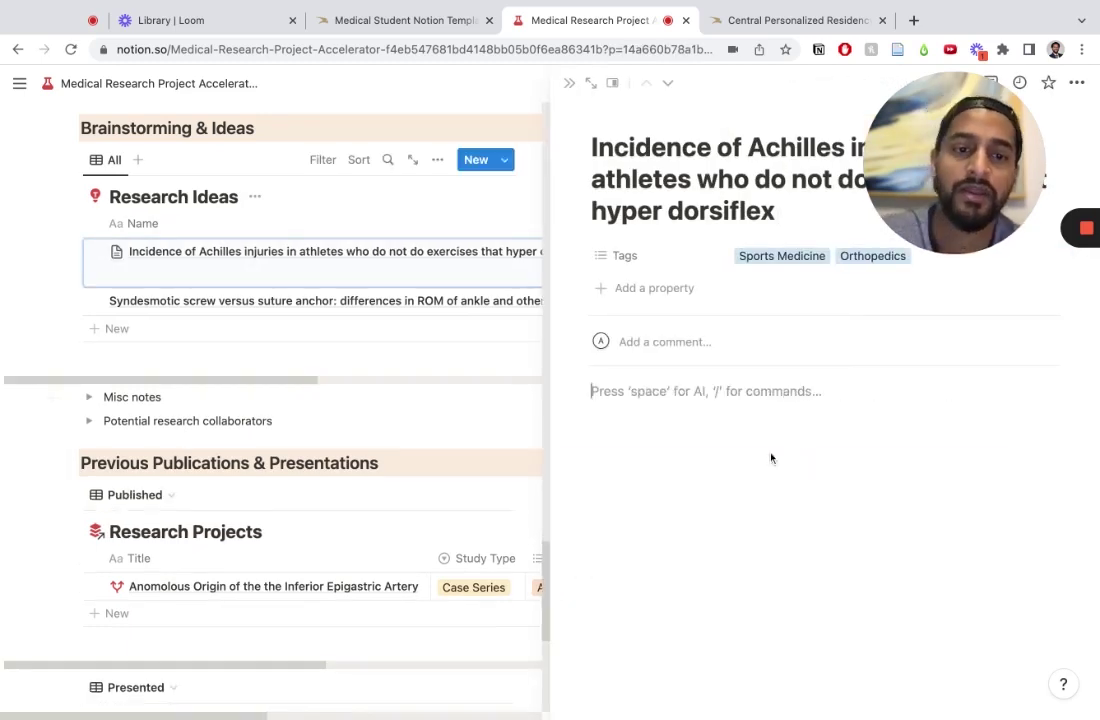
{"action": "type", "text": "fsdajkl;"}
{"action": "key", "text": "Return"}
{"action": "type", "text": "fdsjakl;"}
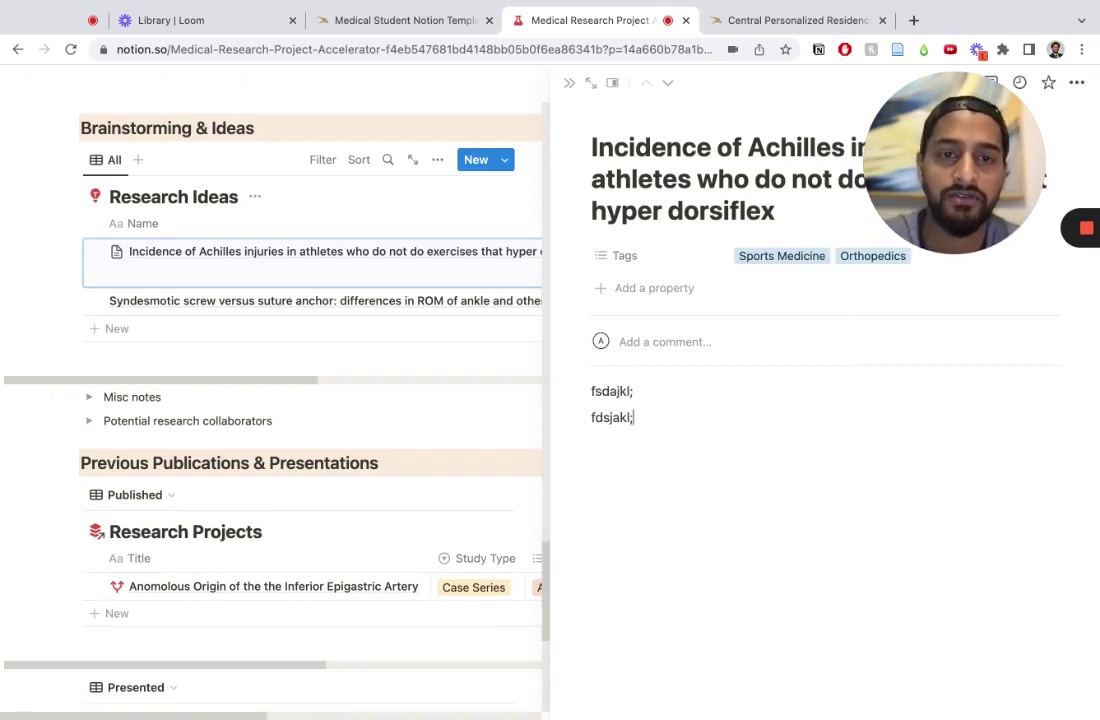
{"action": "left_click", "coordinate": [568, 85]}
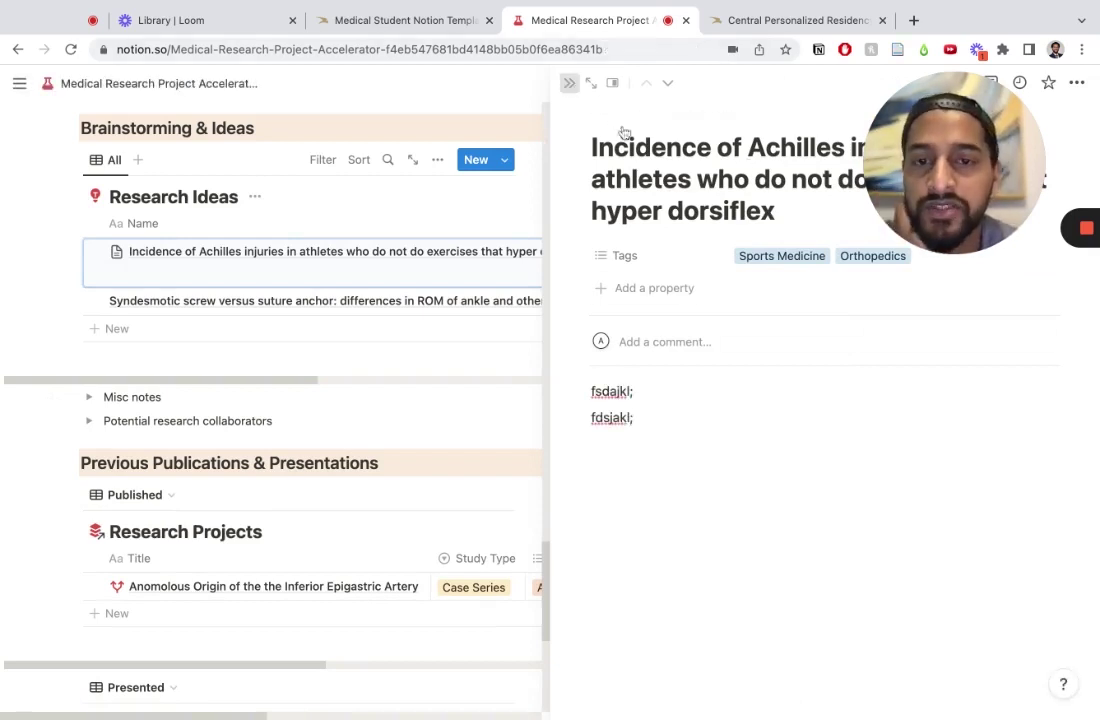
{"action": "scroll", "coordinate": [638, 406], "scroll_direction": "down", "scroll_amount": 2}
{"action": "scroll", "coordinate": [638, 406], "scroll_direction": "up", "scroll_amount": 2}
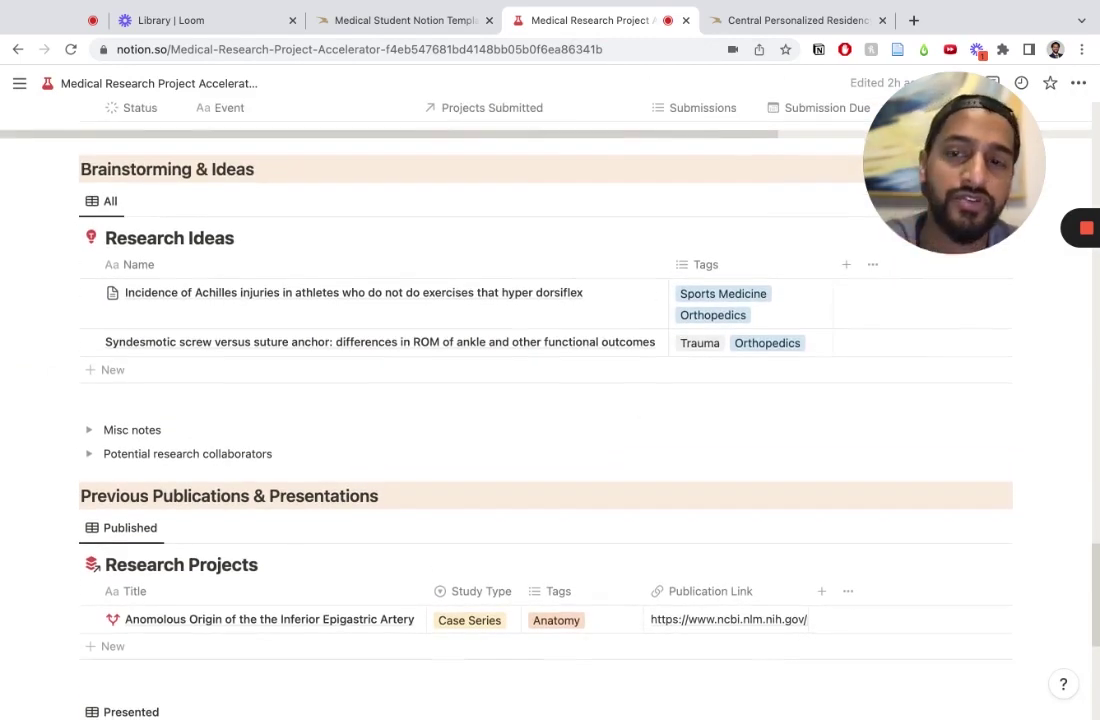
{"action": "scroll", "coordinate": [655, 440], "scroll_direction": "down", "scroll_amount": 3}
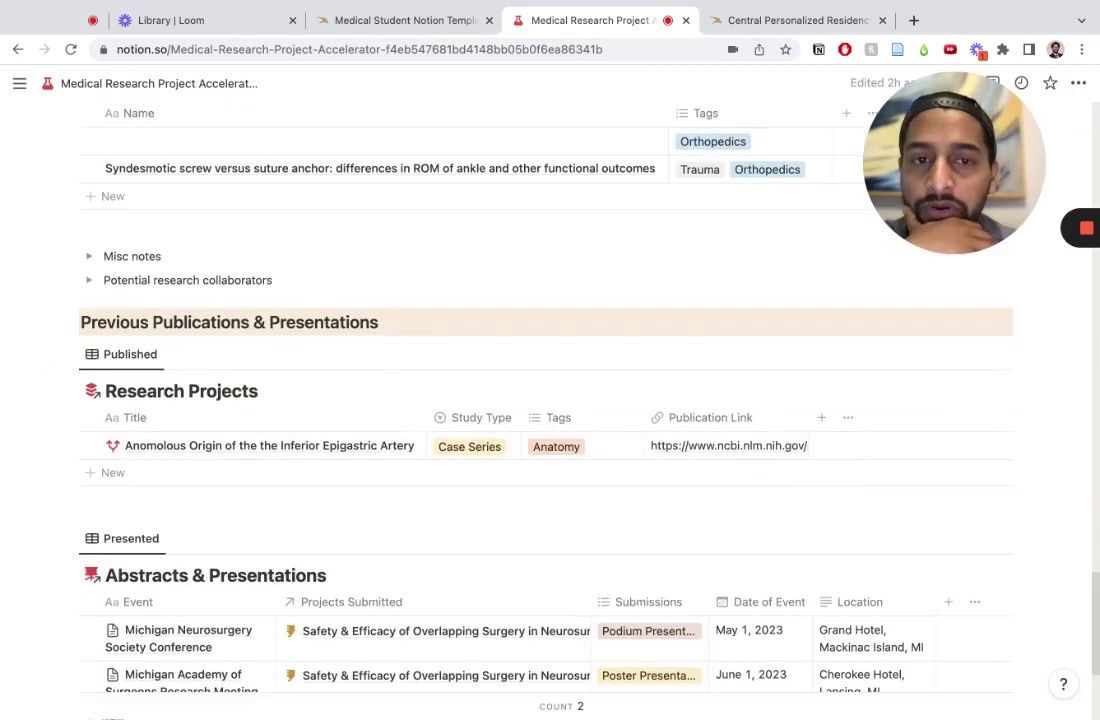
{"action": "scroll", "coordinate": [660, 430], "scroll_direction": "down", "scroll_amount": 3}
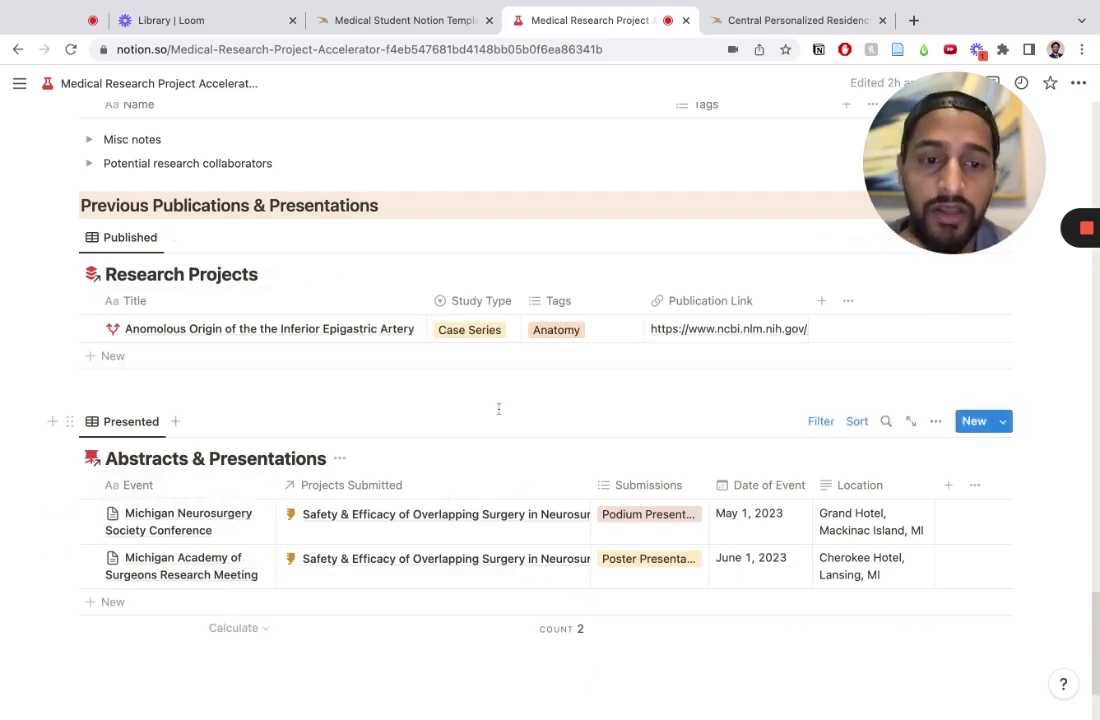
{"action": "scroll", "coordinate": [498, 408], "scroll_direction": "up", "scroll_amount": 1}
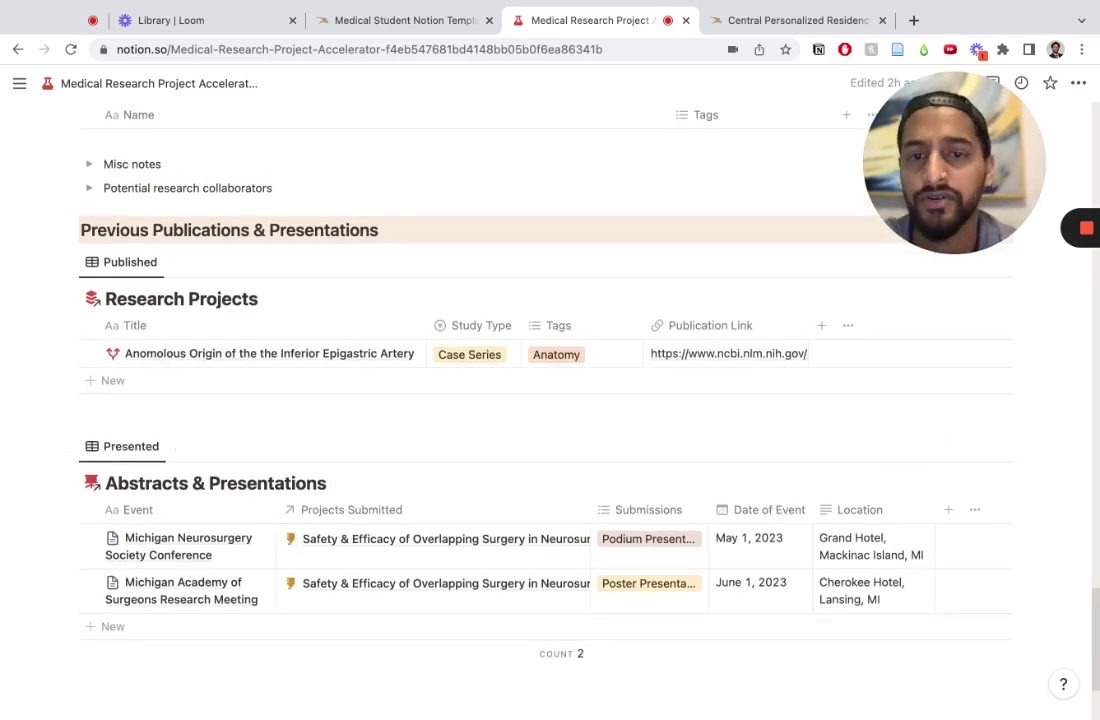
{"action": "scroll", "coordinate": [498, 408], "scroll_direction": "up", "scroll_amount": 20}
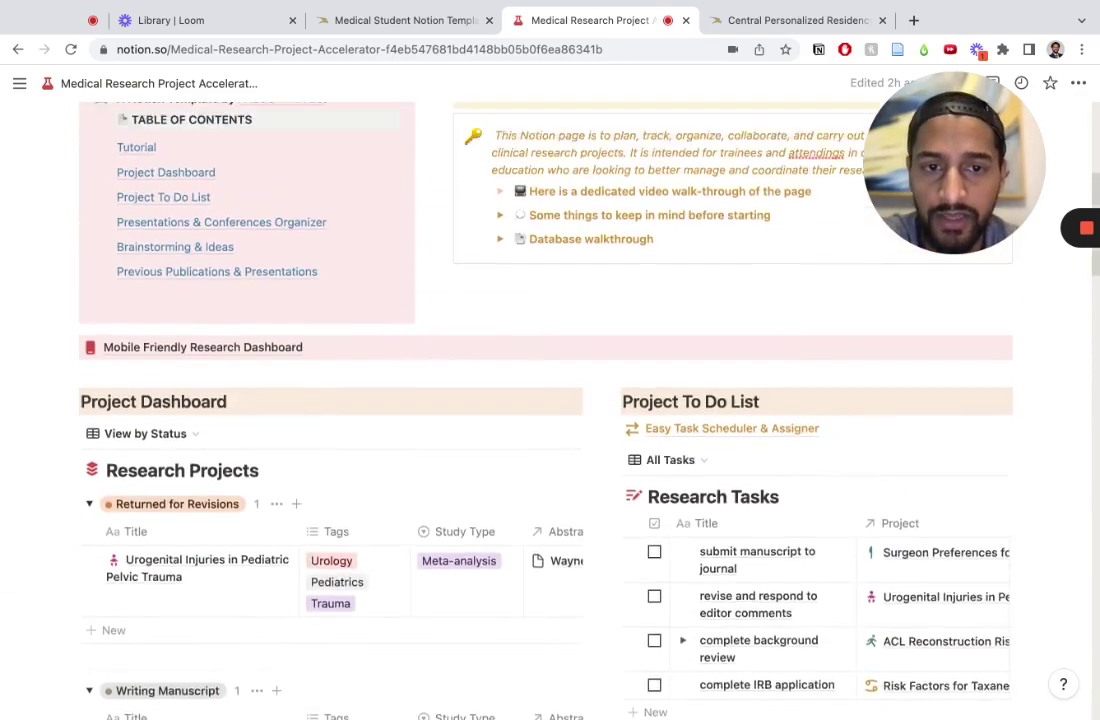
{"action": "scroll", "coordinate": [498, 408], "scroll_direction": "up", "scroll_amount": 3}
{"action": "scroll", "coordinate": [498, 408], "scroll_direction": "down", "scroll_amount": 2}
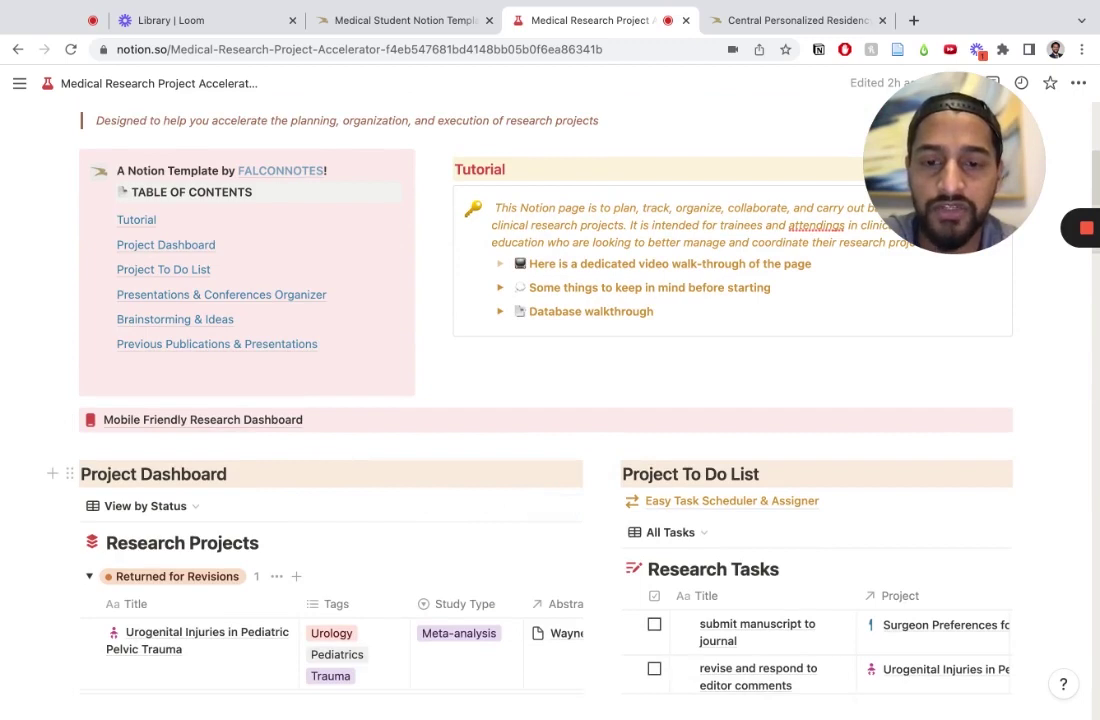
{"action": "left_click", "coordinate": [228, 424]}
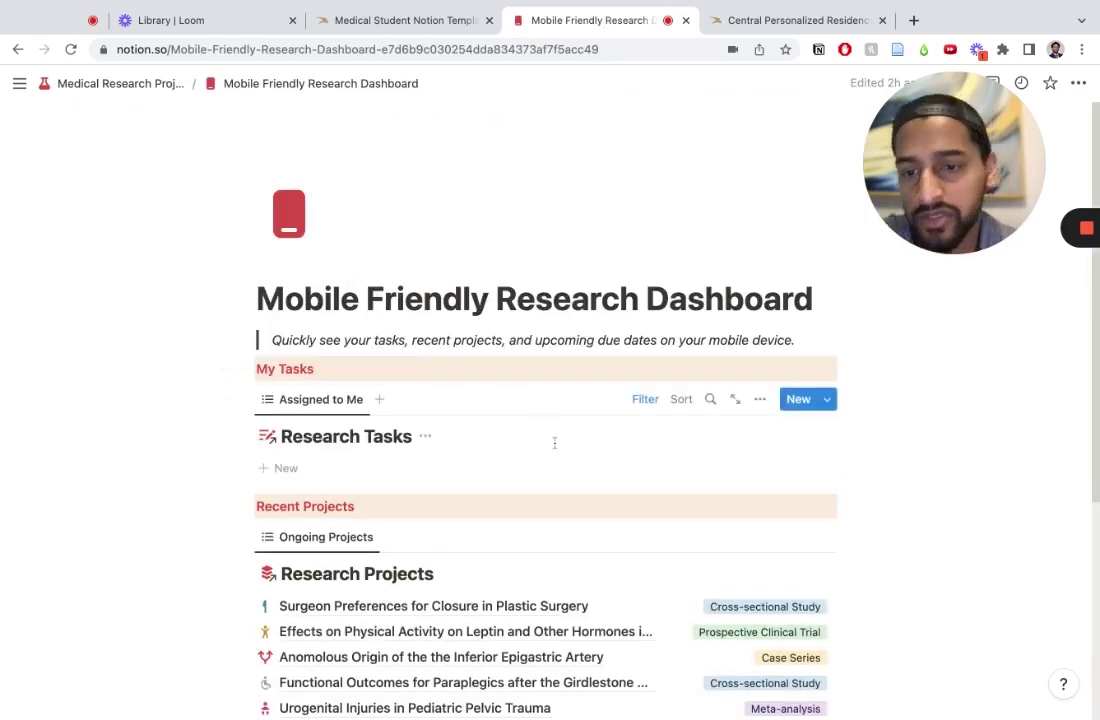
{"action": "scroll", "coordinate": [554, 442], "scroll_direction": "down", "scroll_amount": 3}
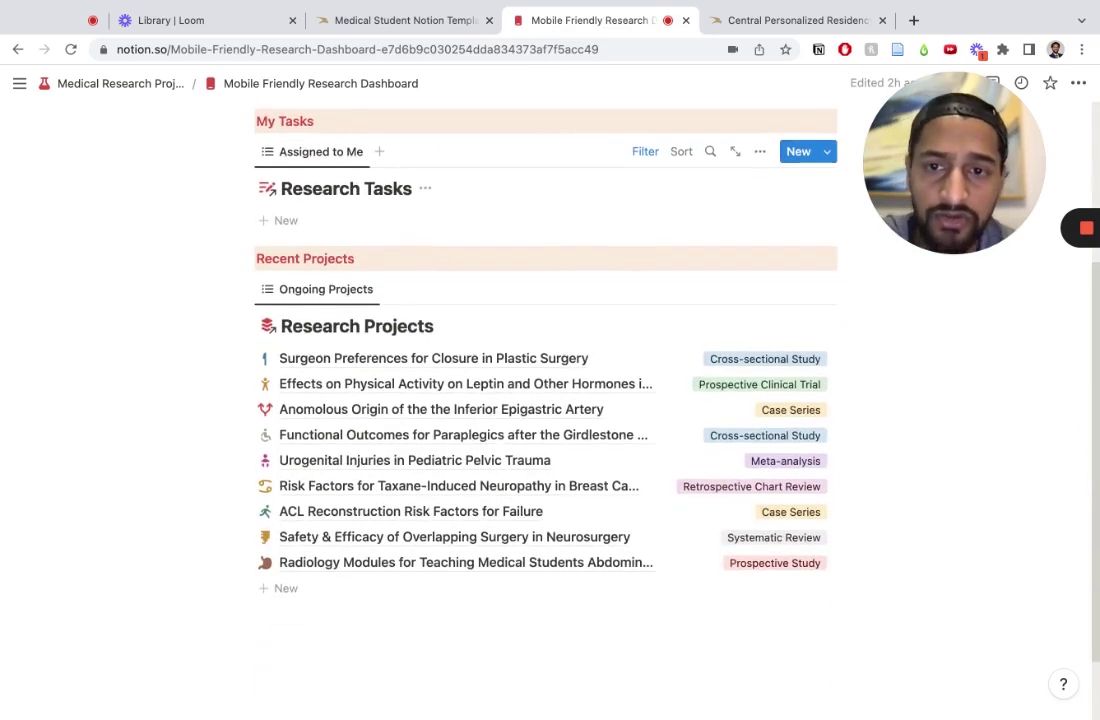
{"action": "scroll", "coordinate": [554, 442], "scroll_direction": "up", "scroll_amount": 2}
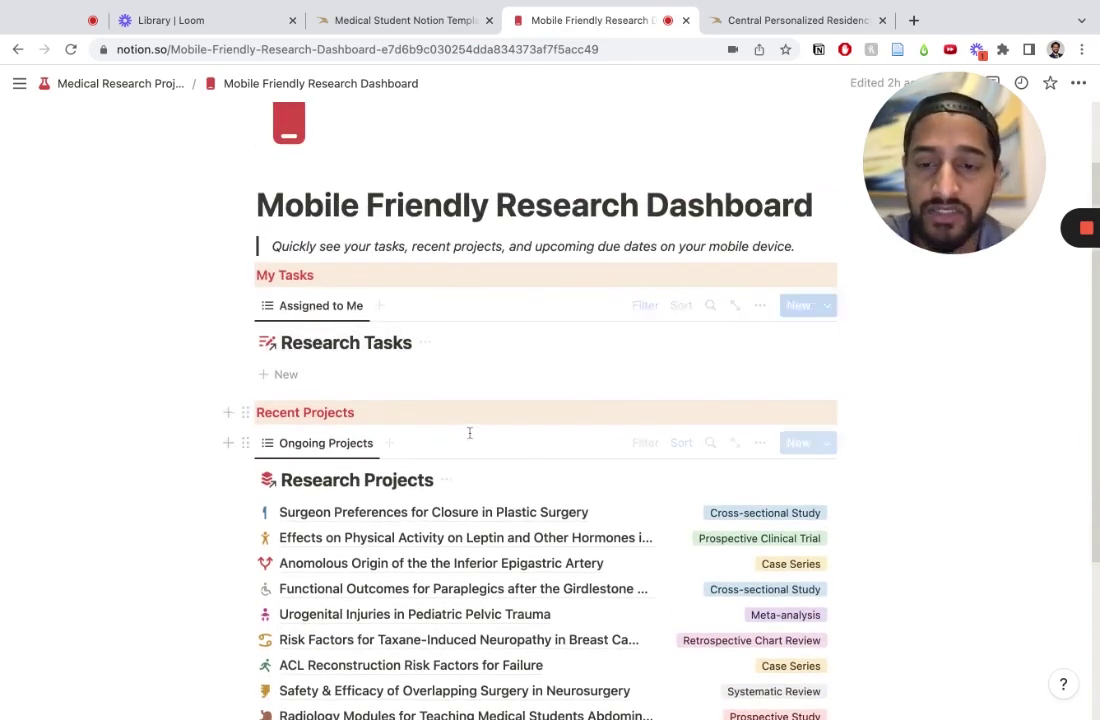
{"action": "scroll", "coordinate": [240, 552], "scroll_direction": "down", "scroll_amount": 2}
{"action": "scroll", "coordinate": [241, 550], "scroll_direction": "up", "scroll_amount": 2}
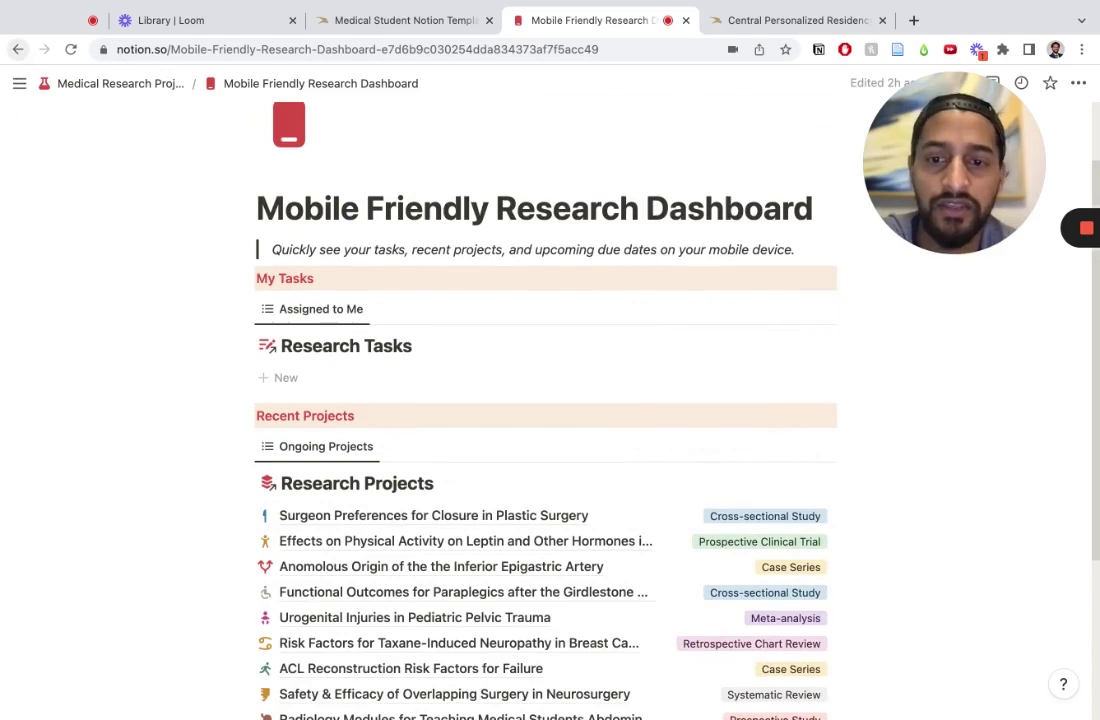
{"action": "left_click", "coordinate": [18, 49]}
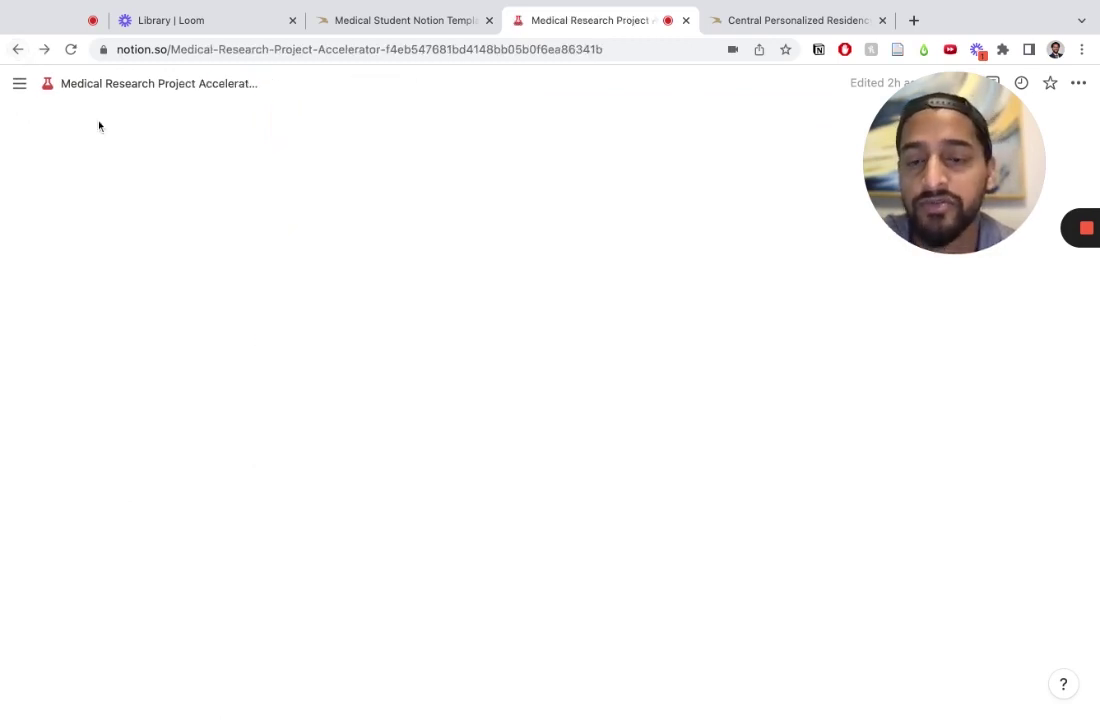
Step: Show the Research Projects templates (New Review, Retrospective and Prospective Project, Empty) from the New button's arrow
{"action": "scroll", "coordinate": [378, 410], "scroll_direction": "down", "scroll_amount": 3}
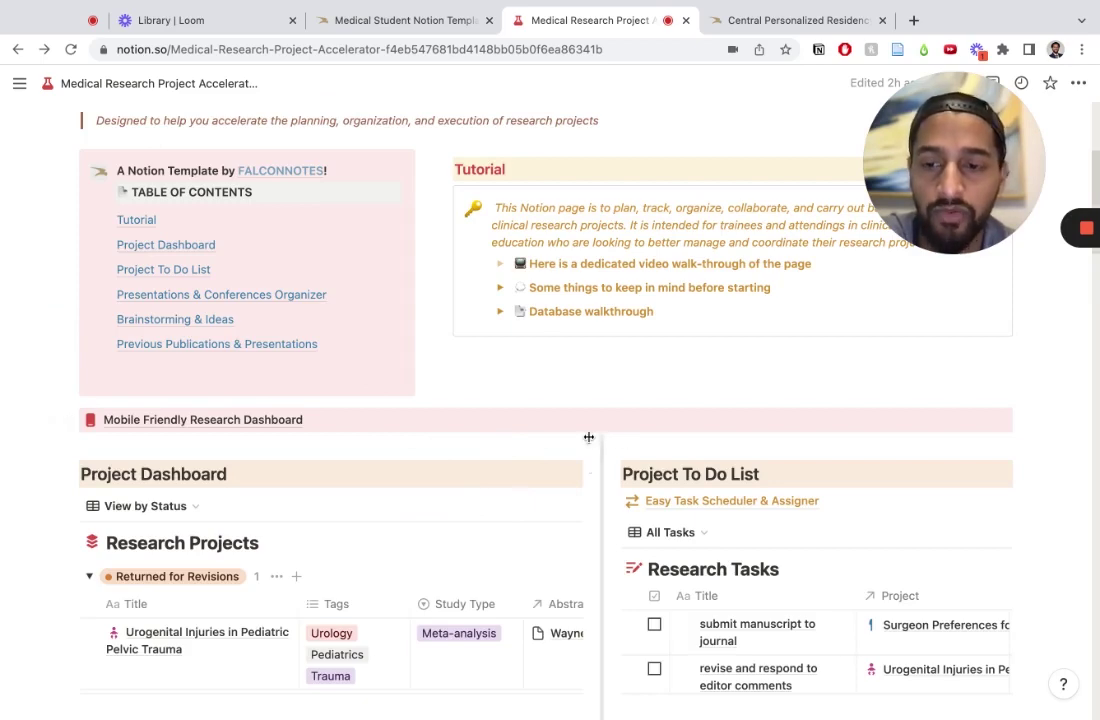
{"action": "scroll", "coordinate": [589, 437], "scroll_direction": "down", "scroll_amount": 2}
{"action": "scroll", "coordinate": [589, 437], "scroll_direction": "up", "scroll_amount": 3}
{"action": "scroll", "coordinate": [589, 437], "scroll_direction": "down", "scroll_amount": 4}
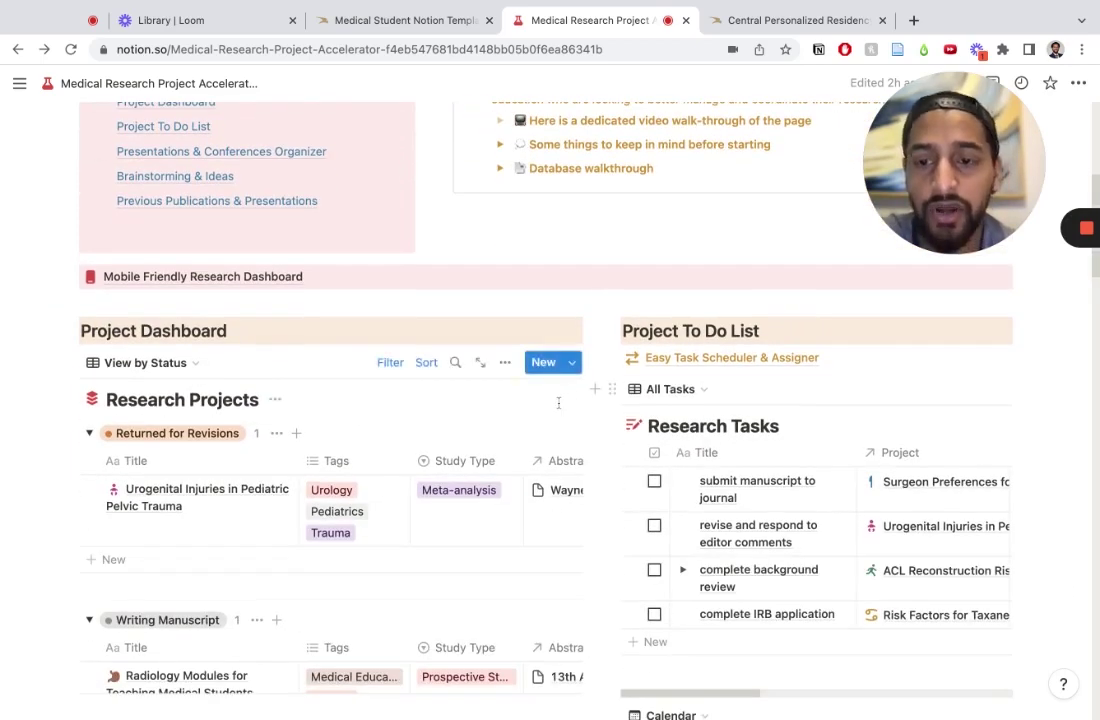
{"action": "scroll", "coordinate": [559, 403], "scroll_direction": "down", "scroll_amount": 1}
{"action": "scroll", "coordinate": [559, 403], "scroll_direction": "down", "scroll_amount": 8}
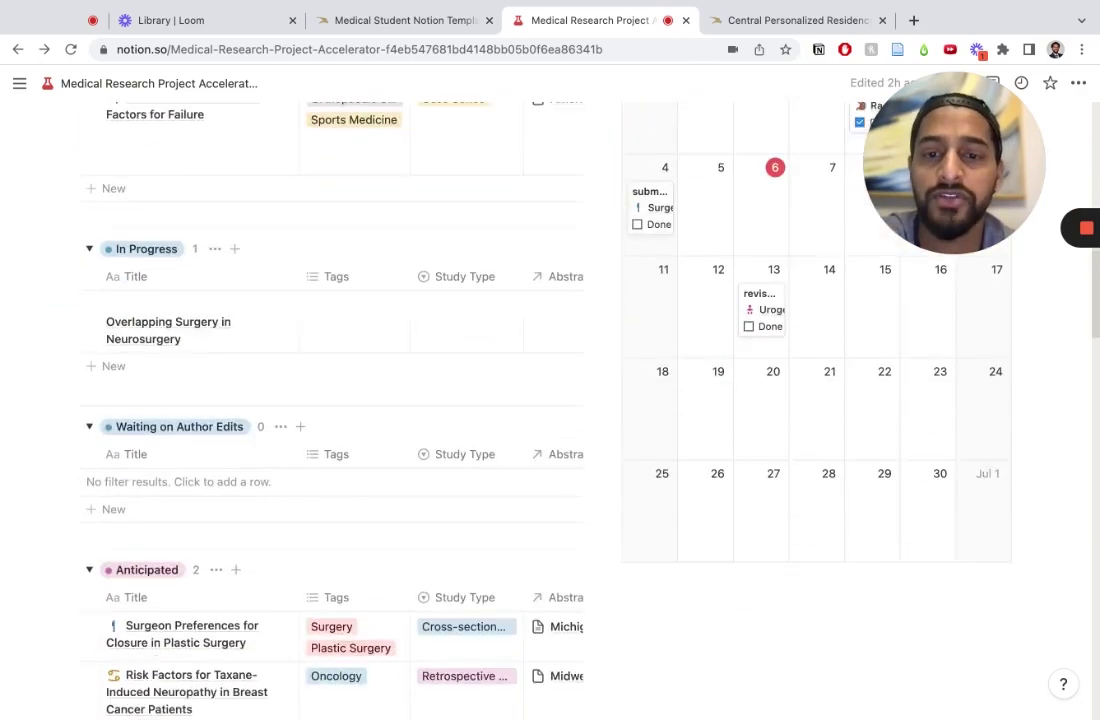
{"action": "scroll", "coordinate": [589, 302], "scroll_direction": "up", "scroll_amount": 10}
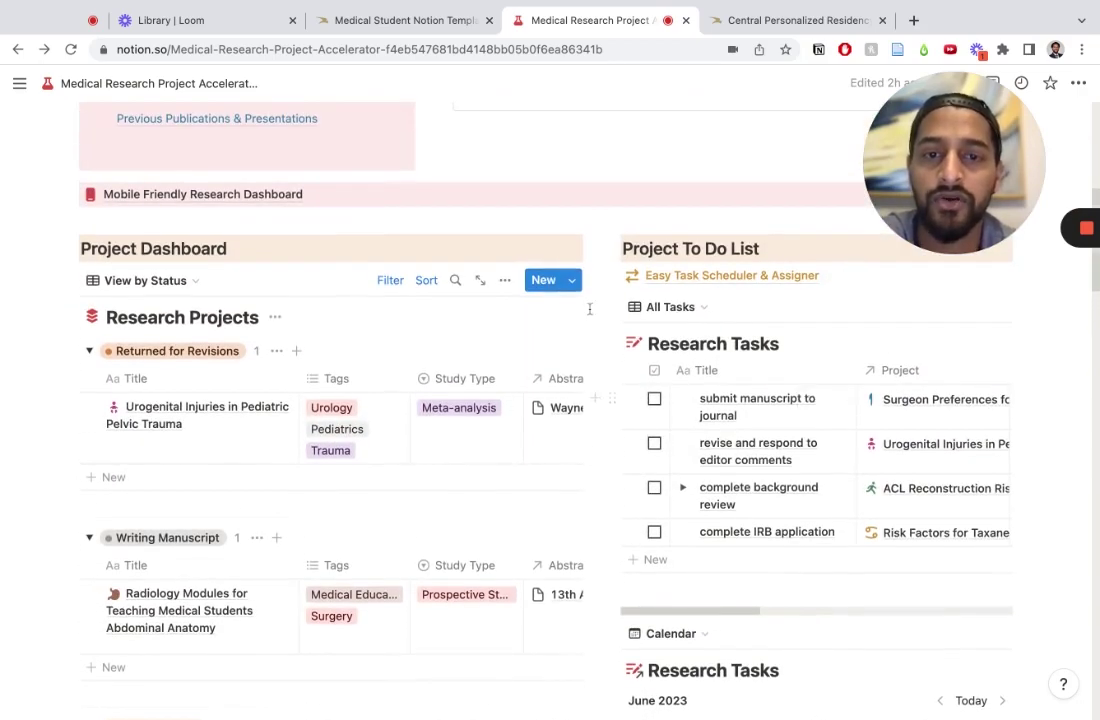
{"action": "left_click", "coordinate": [573, 283]}
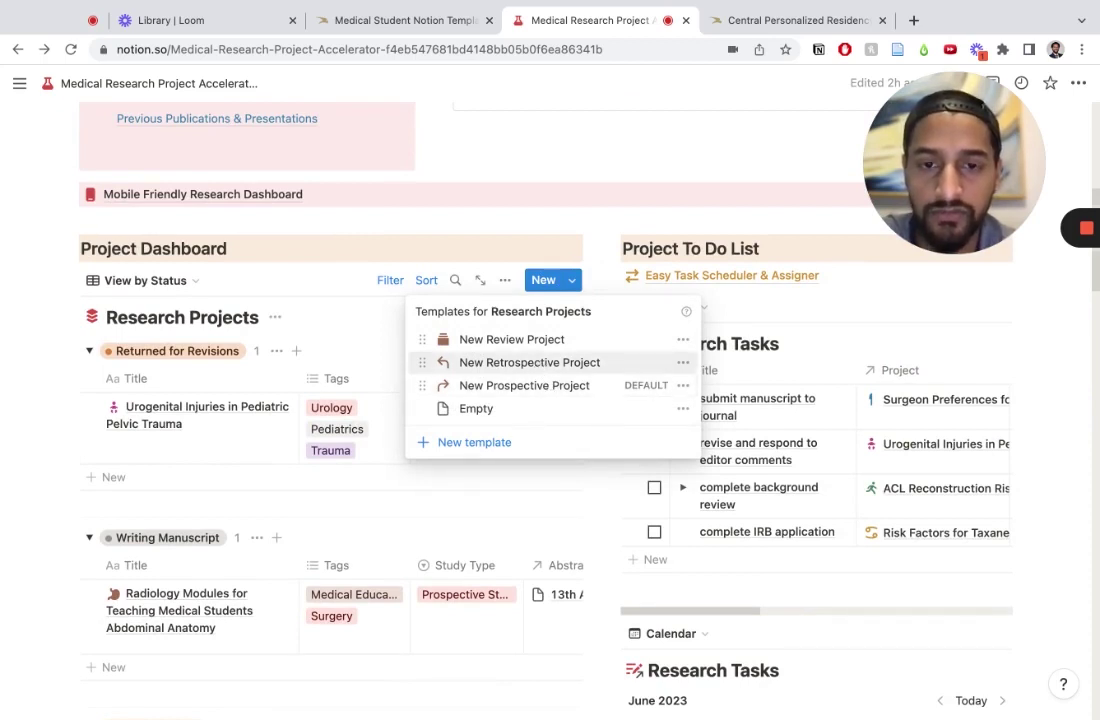
Step: Create a retrospective-template project titled 'Role of Broccoli in Hypertension' with a brown broccoli icon
{"action": "left_click", "coordinate": [530, 363]}
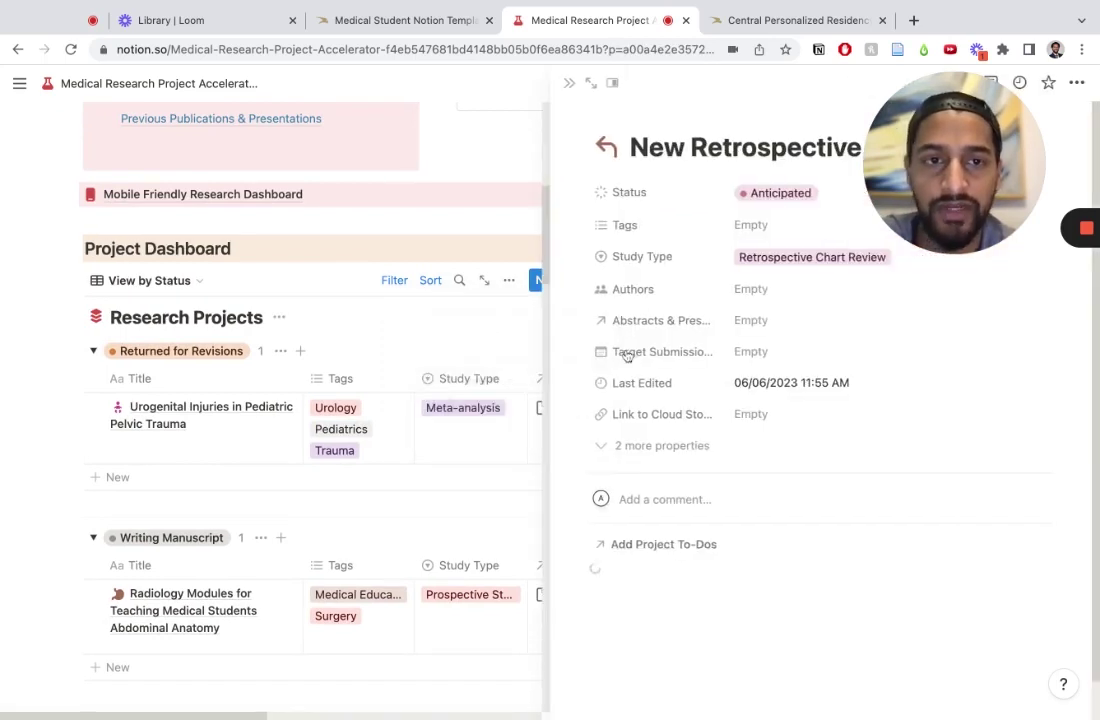
{"action": "left_click_drag", "start_coordinate": [955, 165], "coordinate": [993, 315]}
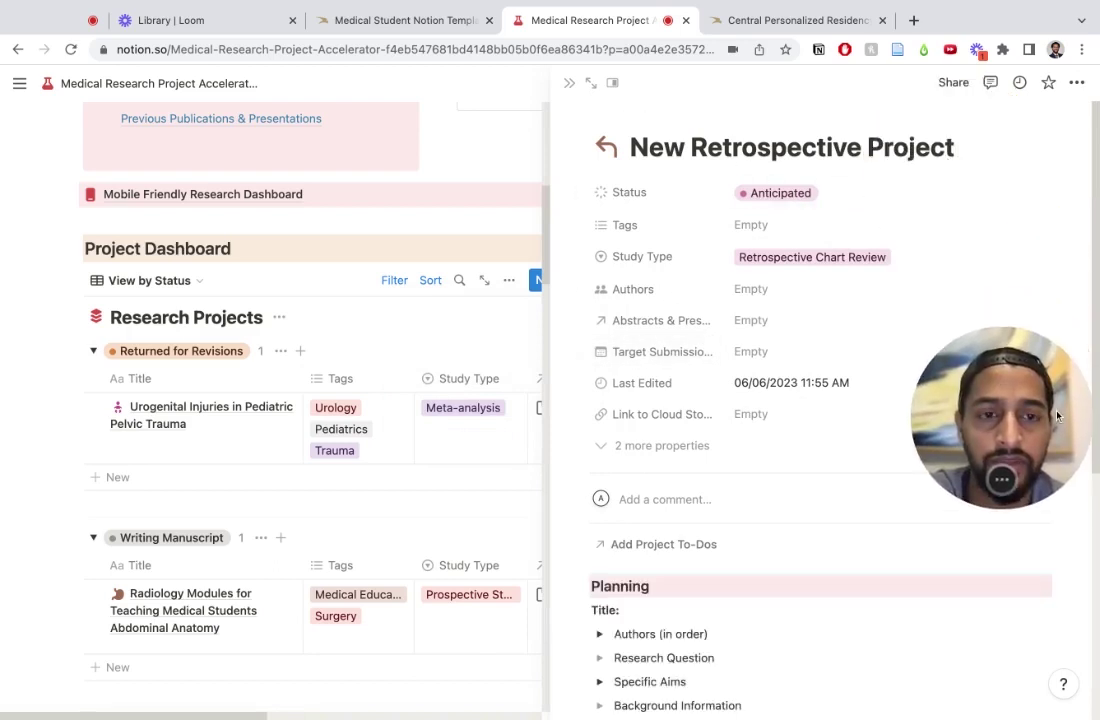
{"action": "left_click", "coordinate": [606, 147]}
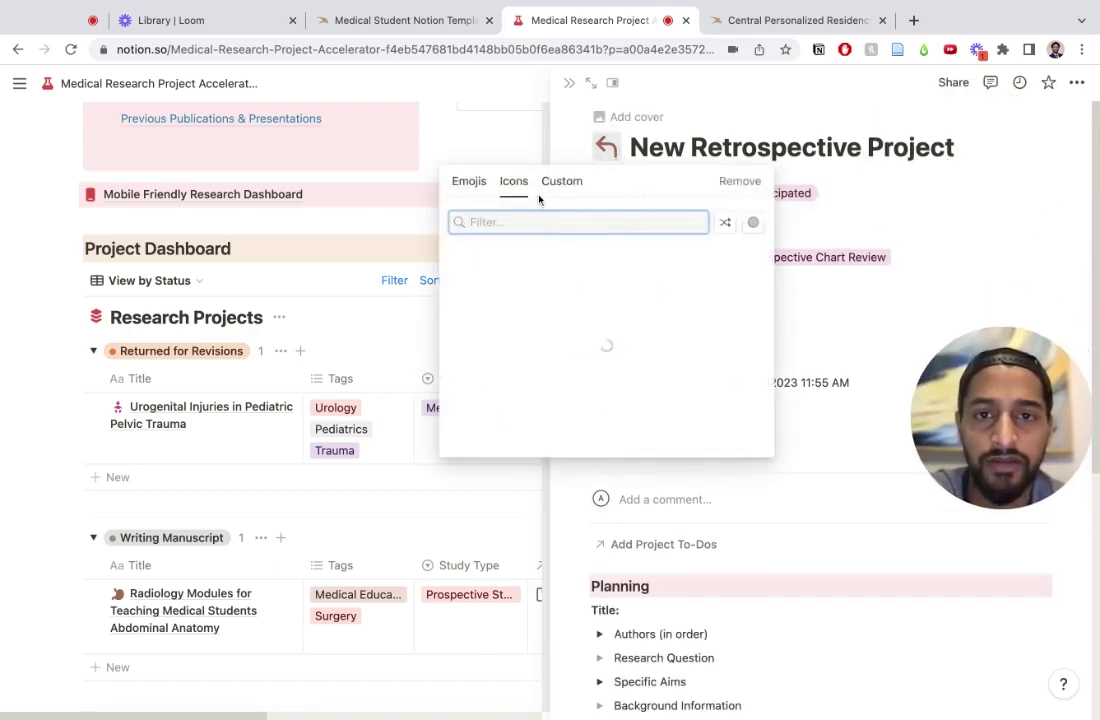
{"action": "key", "text": "Escape"}
{"action": "left_click", "coordinate": [604, 142]}
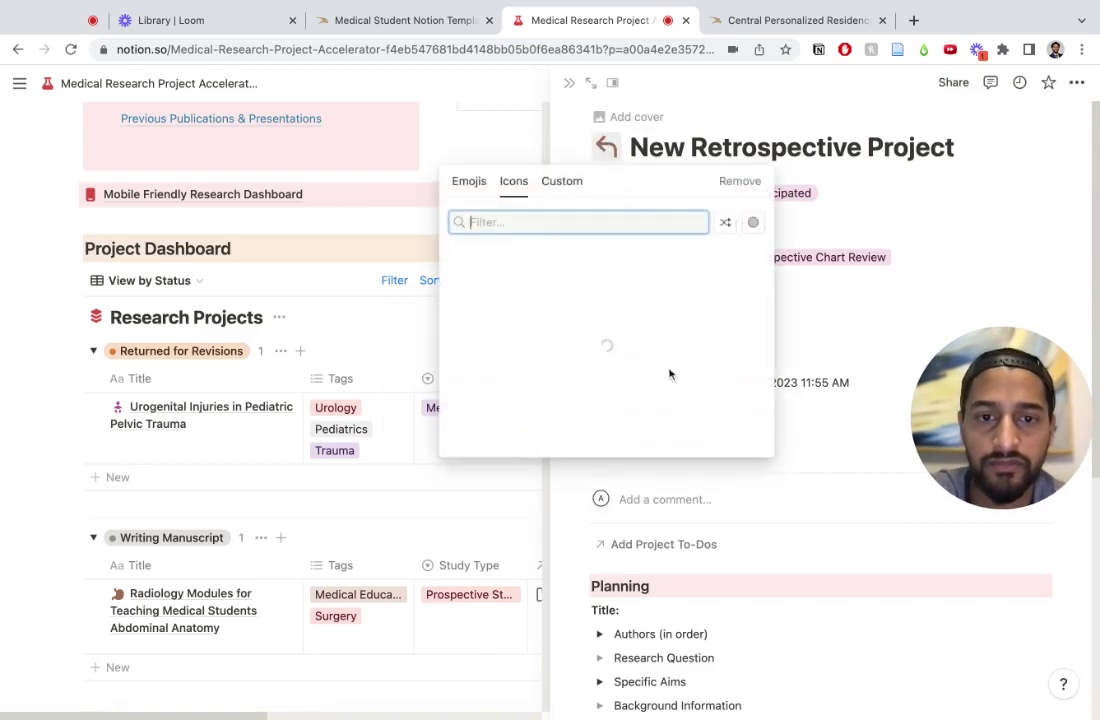
{"action": "scroll", "coordinate": [640, 405], "scroll_direction": "down", "scroll_amount": 2}
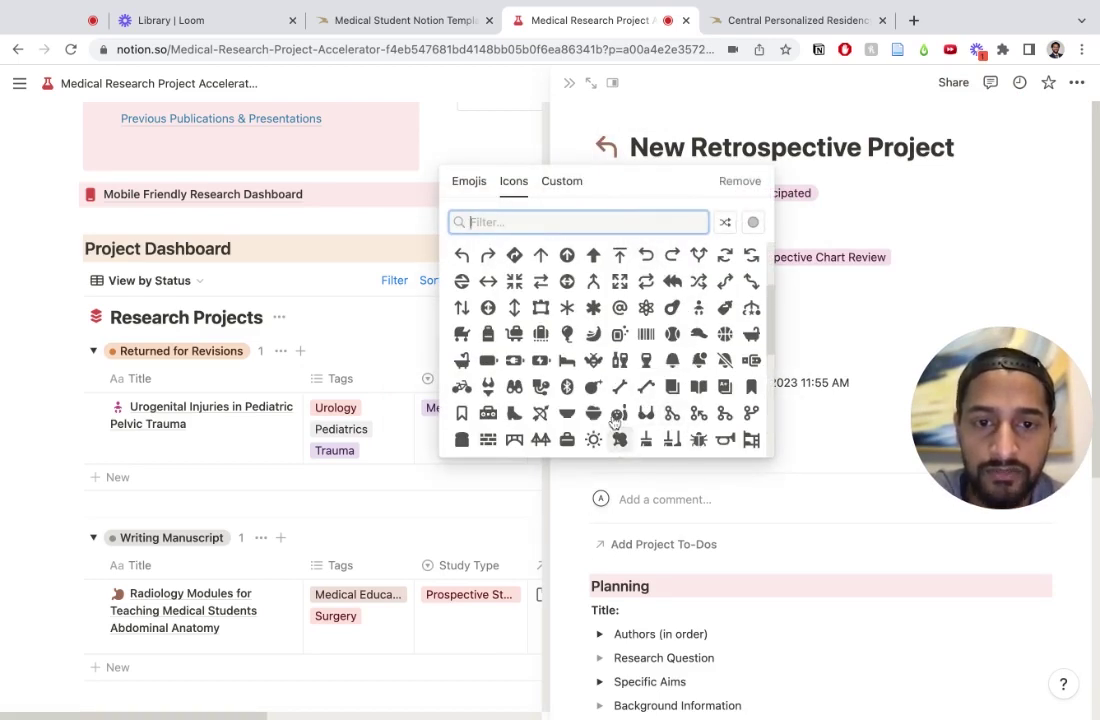
{"action": "mouse_move", "coordinate": [620, 443]}
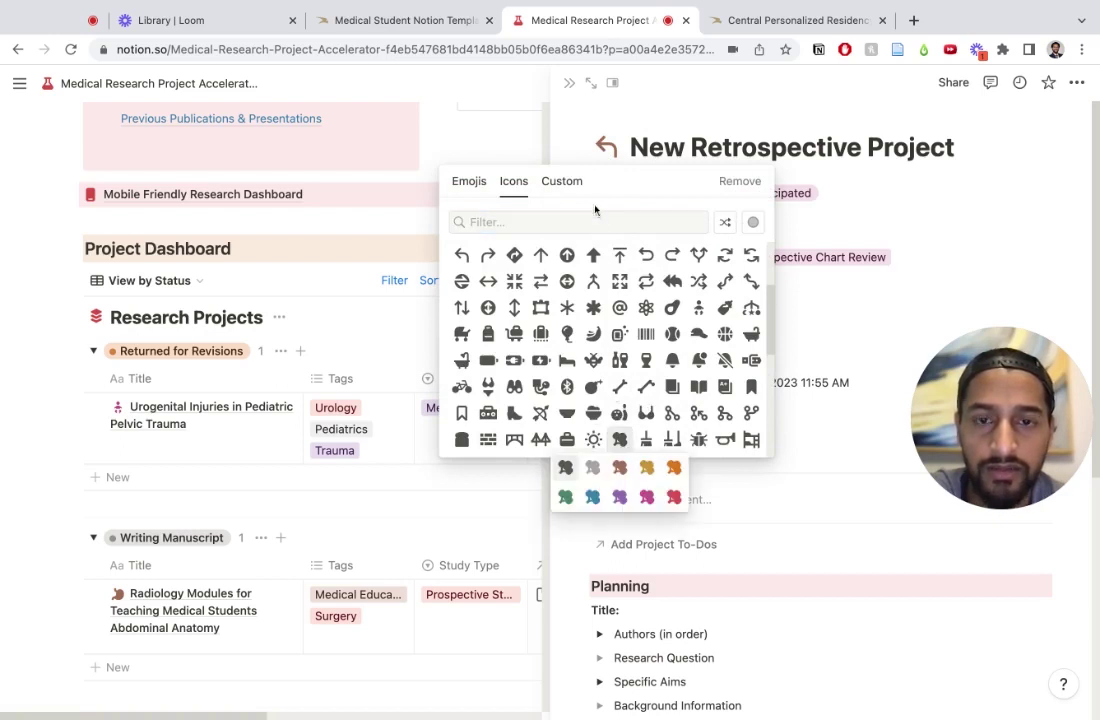
{"action": "left_click", "coordinate": [620, 470]}
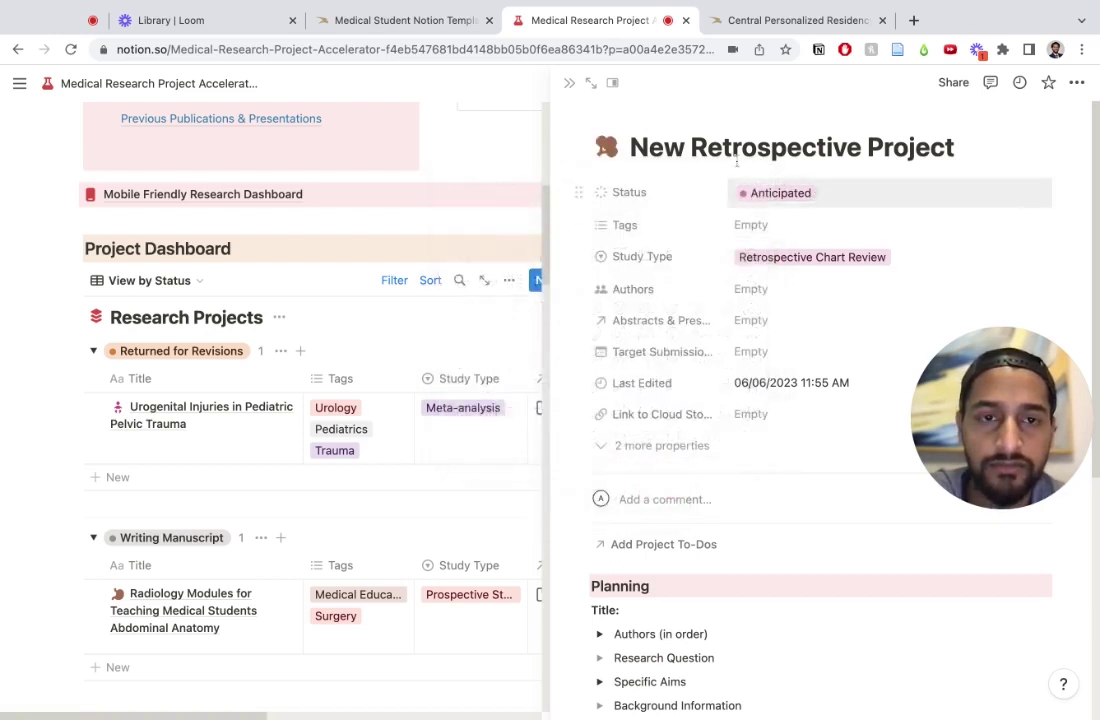
{"action": "triple_click", "coordinate": [670, 150]}
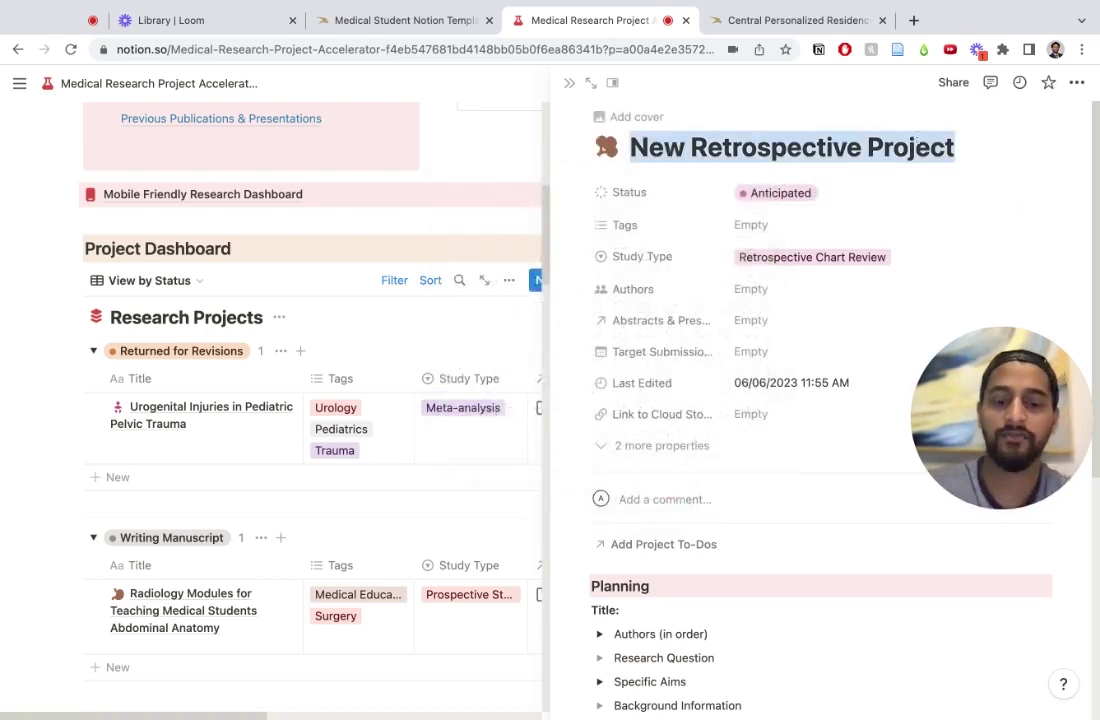
{"action": "type", "text": "Role of Broccholi in Hypertension"}
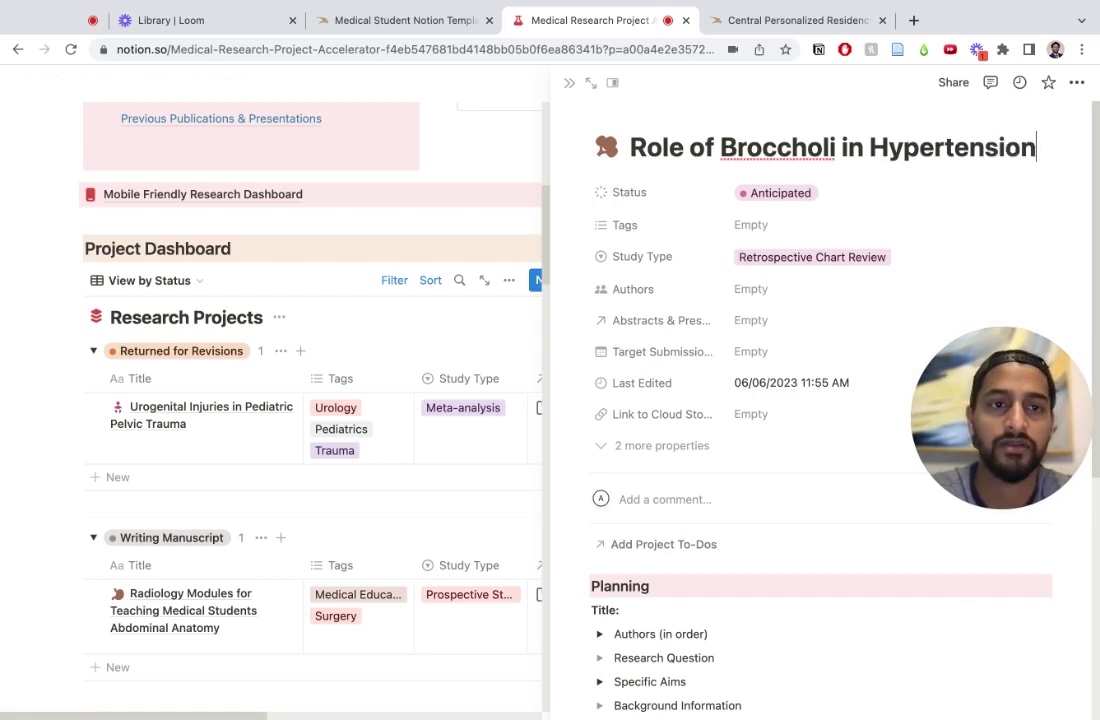
{"action": "double_click", "coordinate": [785, 149]}
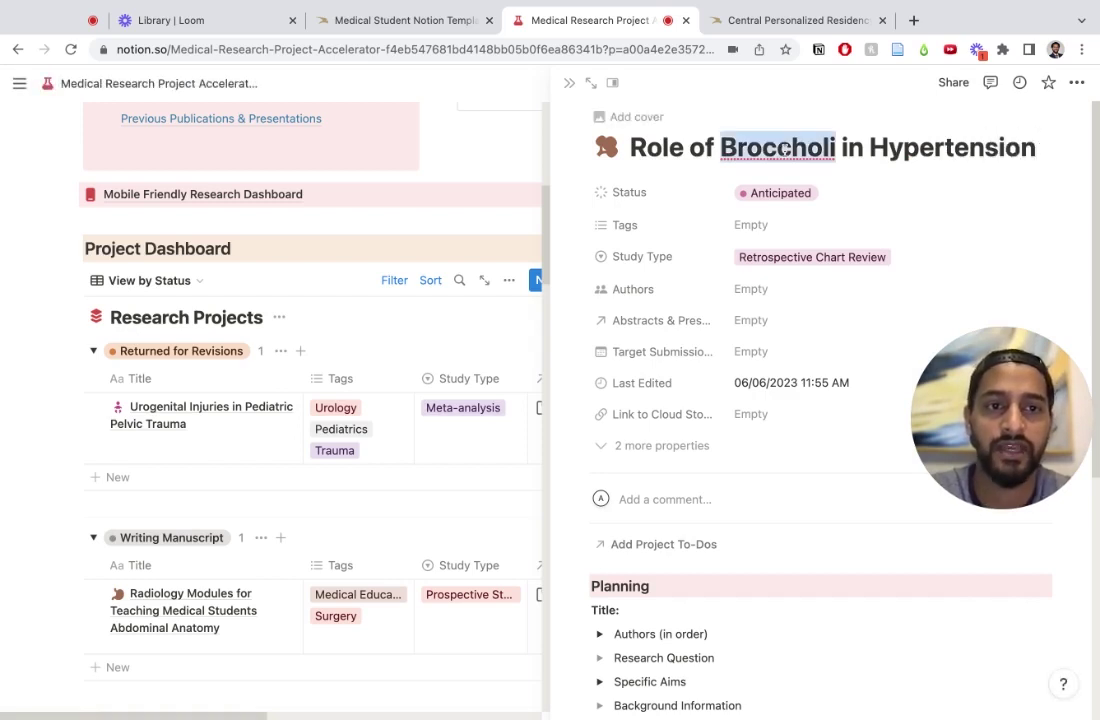
{"action": "type", "text": "Broccoli"}
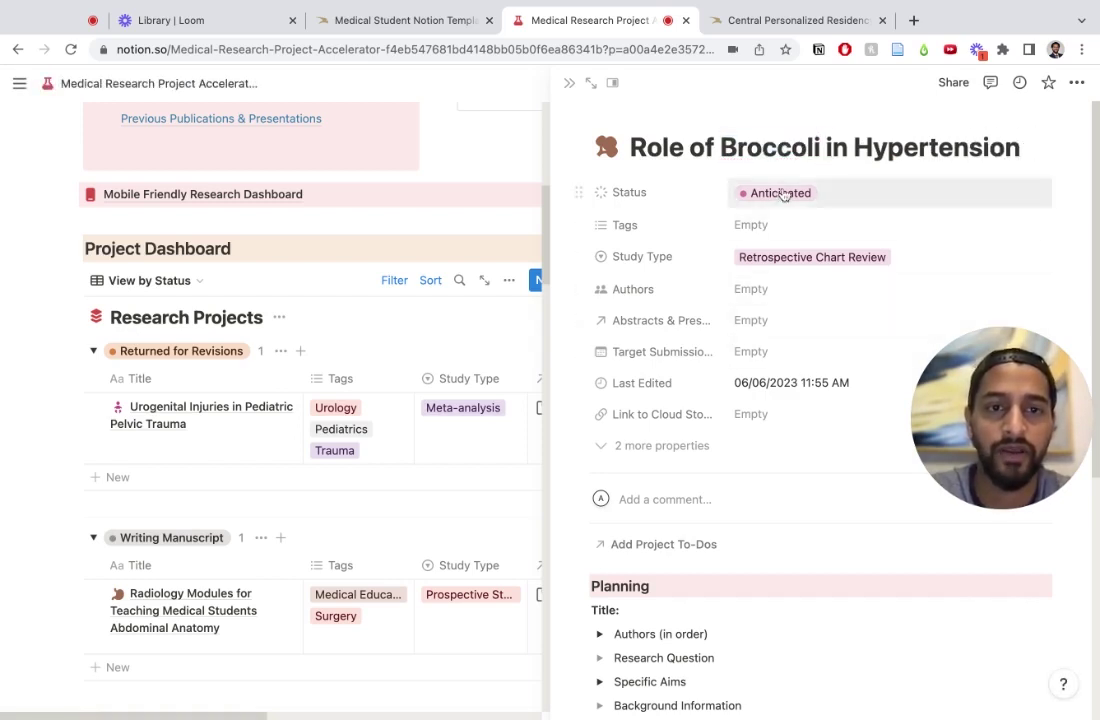
Step: Set Status to In Progress and tag the project Cardiology plus a new Nutrition tag
{"action": "left_click", "coordinate": [836, 198]}
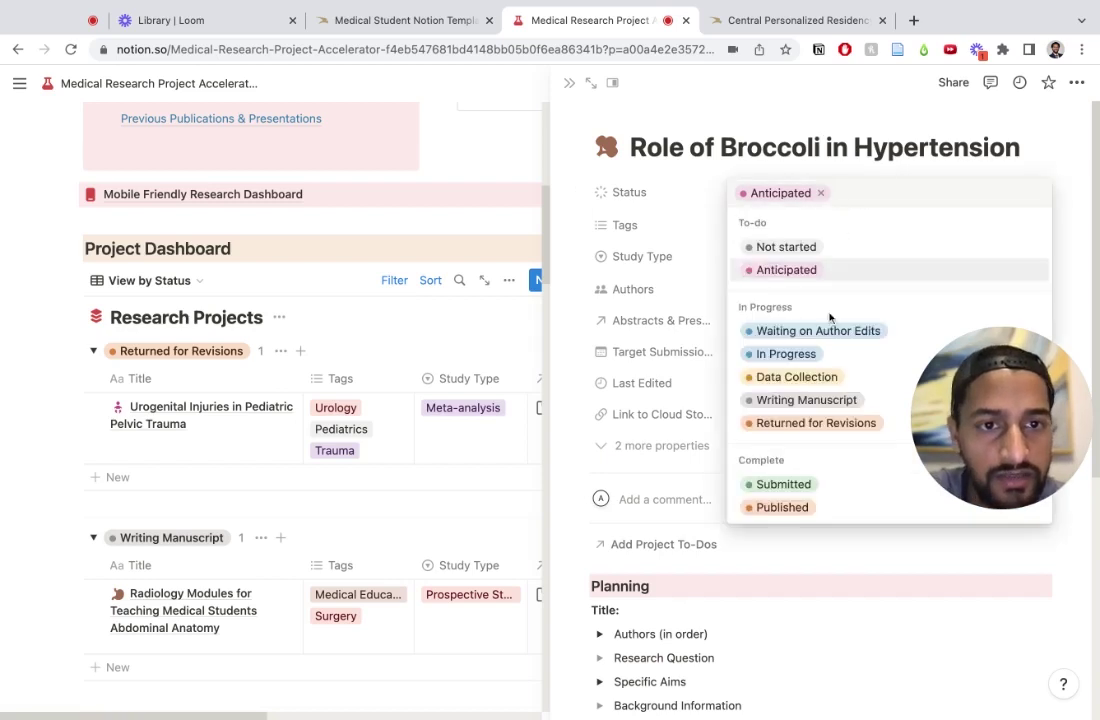
{"action": "left_click", "coordinate": [784, 353]}
{"action": "left_click", "coordinate": [760, 237]}
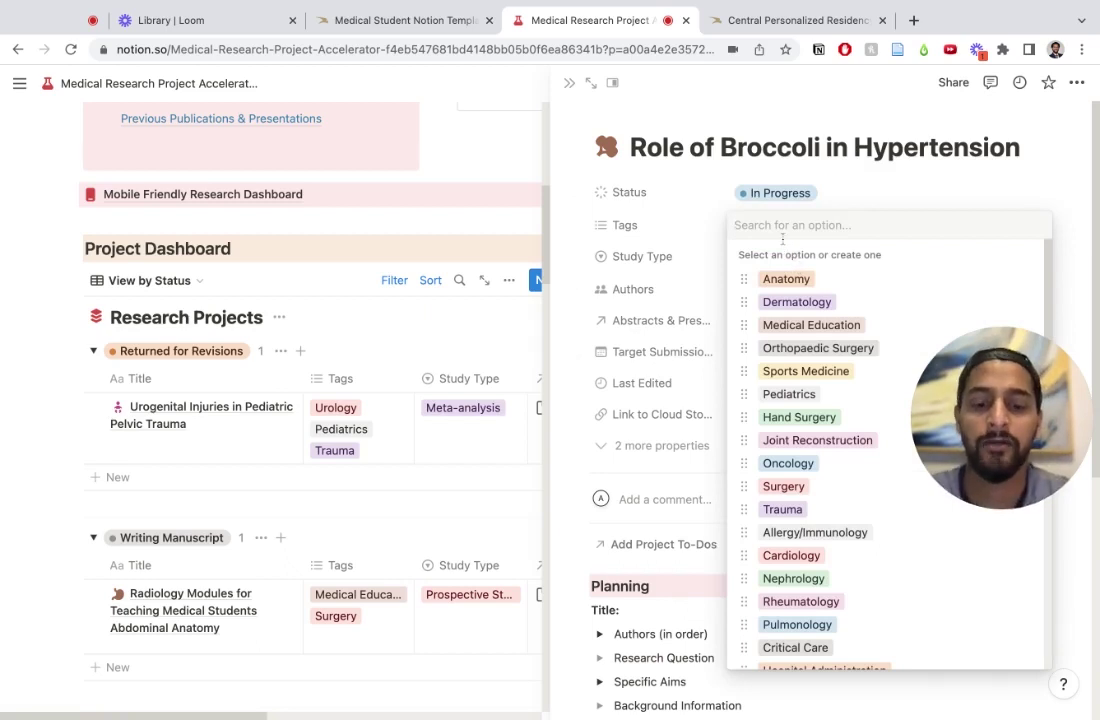
{"action": "type", "text": "card"}
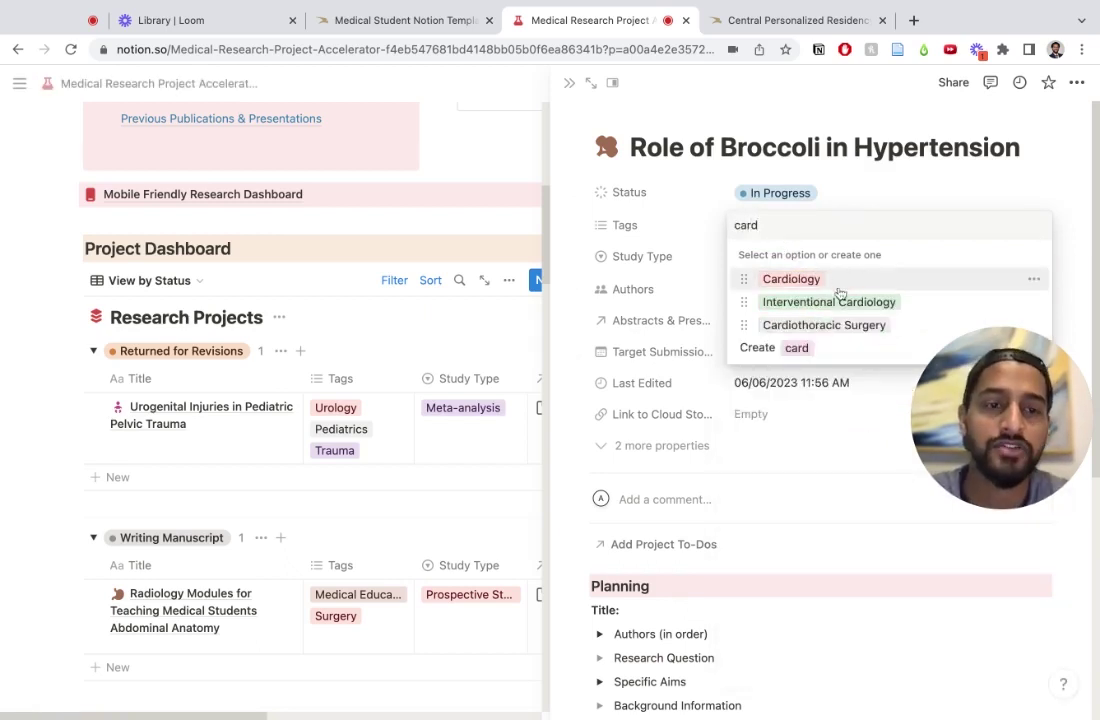
{"action": "left_click", "coordinate": [818, 281]}
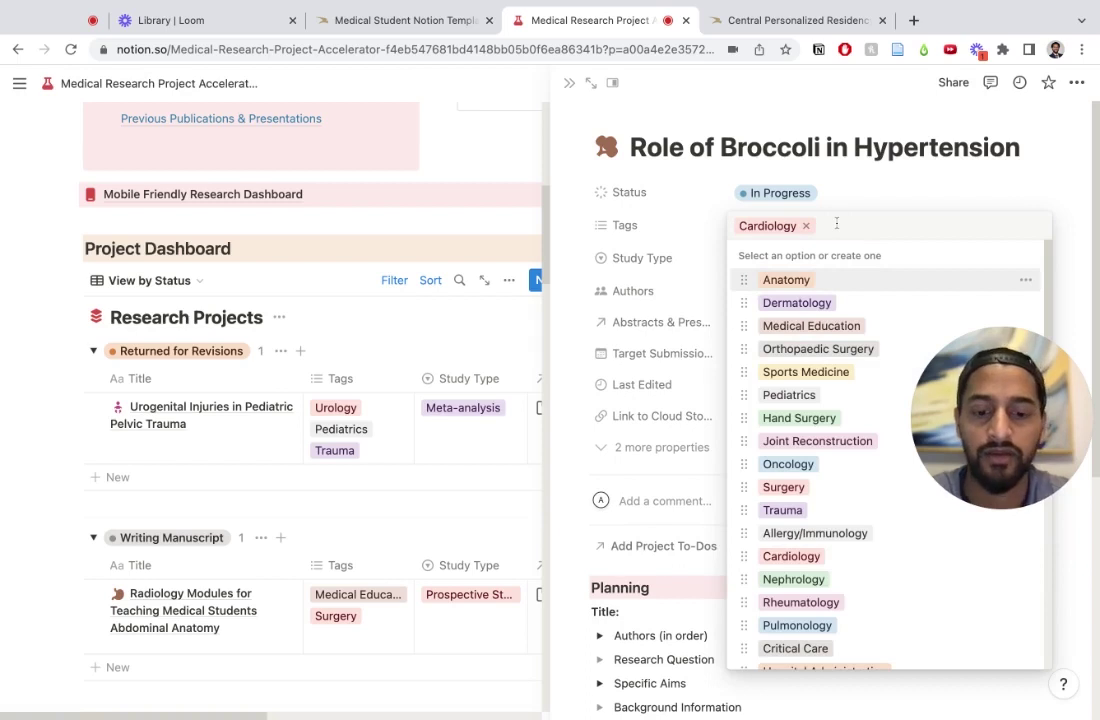
{"action": "type", "text": "Nutritio"}
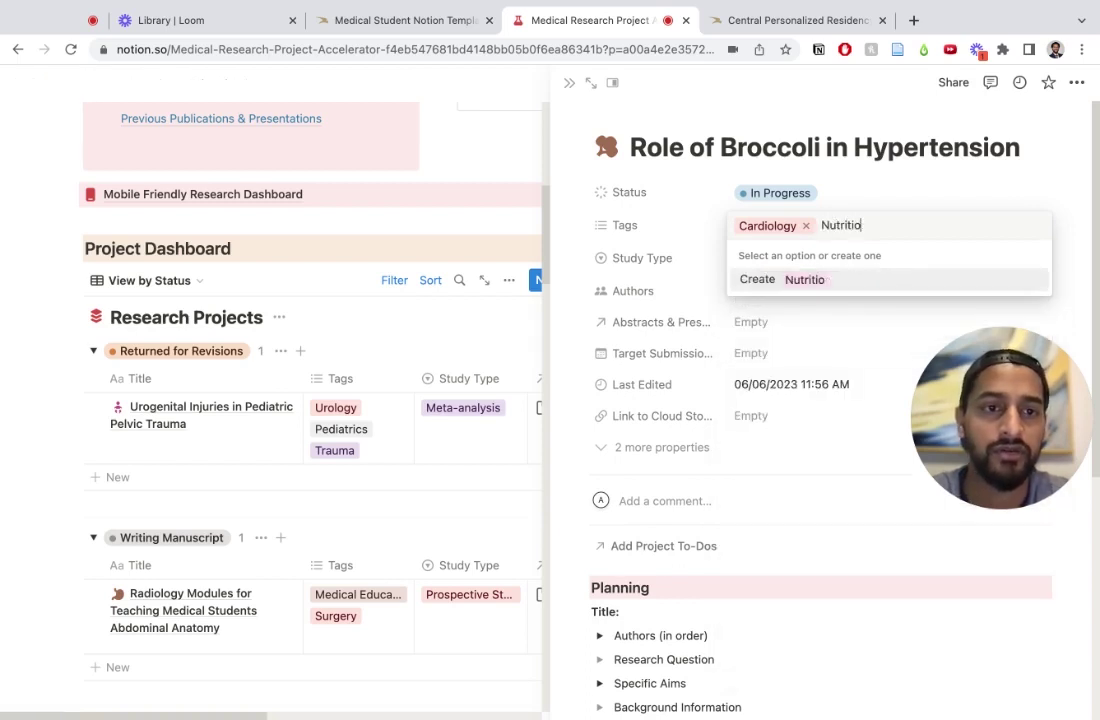
{"action": "type", "text": "n"}
{"action": "left_click", "coordinate": [828, 281]}
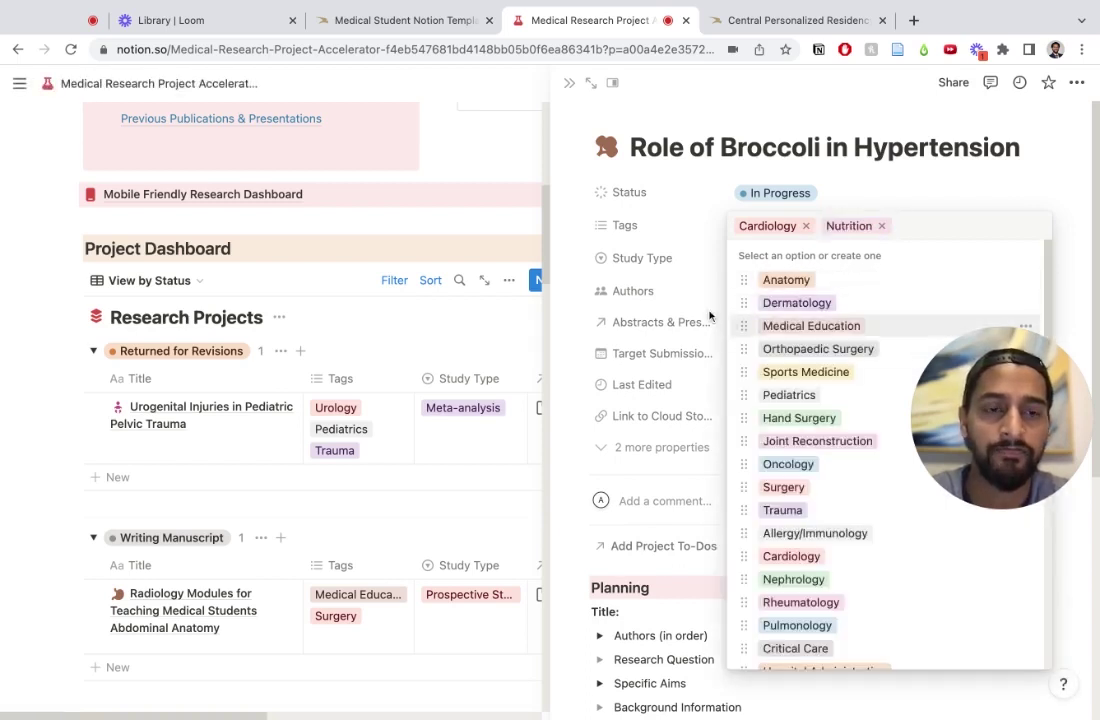
{"action": "left_click", "coordinate": [729, 317]}
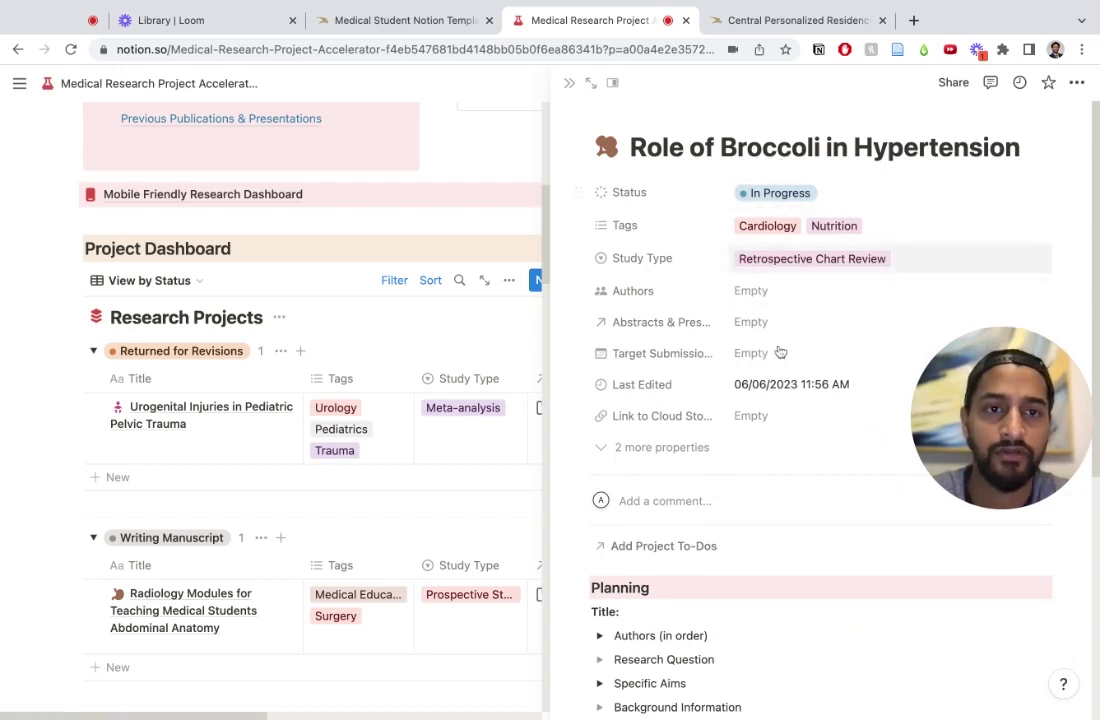
Step: Keep Retrospective Chart Review as study type and add an author to the project
{"action": "scroll", "coordinate": [780, 360], "scroll_direction": "down", "scroll_amount": 1}
{"action": "scroll", "coordinate": [780, 361], "scroll_direction": "down", "scroll_amount": 1}
{"action": "left_click", "coordinate": [806, 176]}
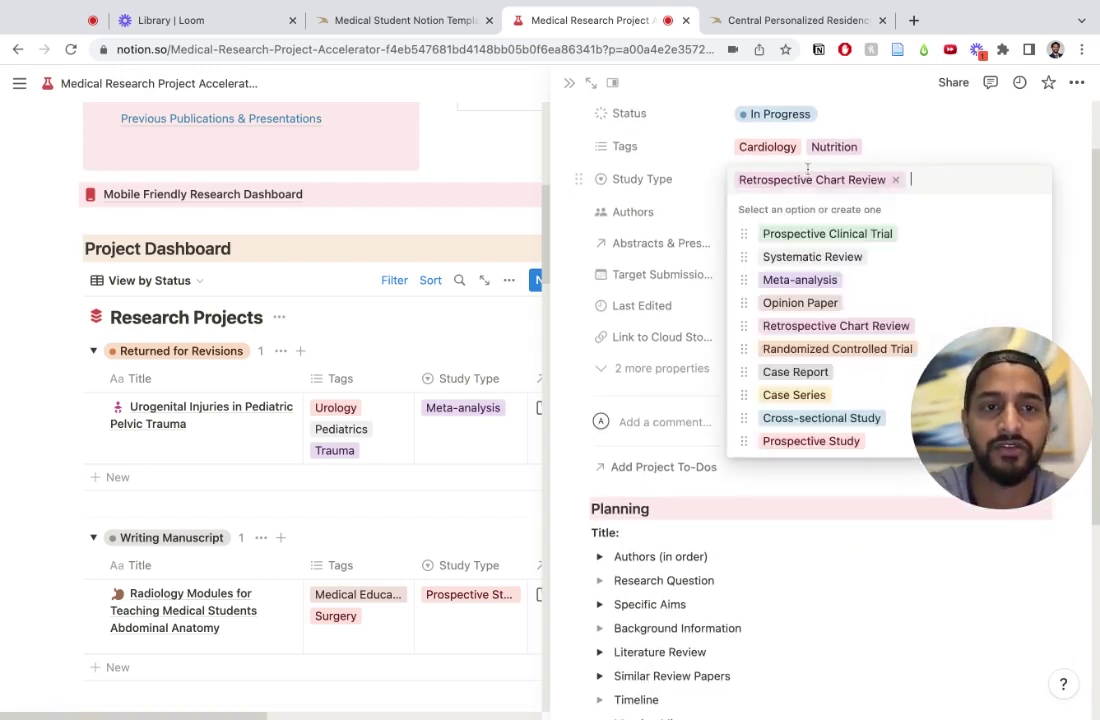
{"action": "left_click", "coordinate": [640, 300]}
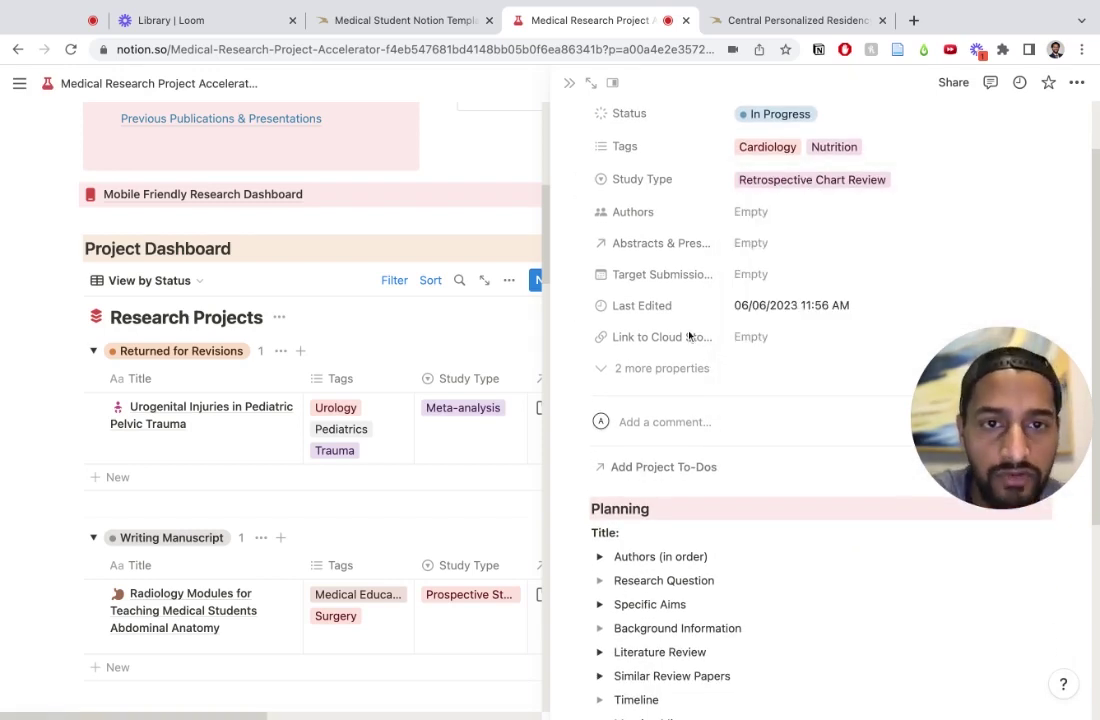
{"action": "left_click", "coordinate": [765, 212]}
{"action": "left_click", "coordinate": [778, 265]}
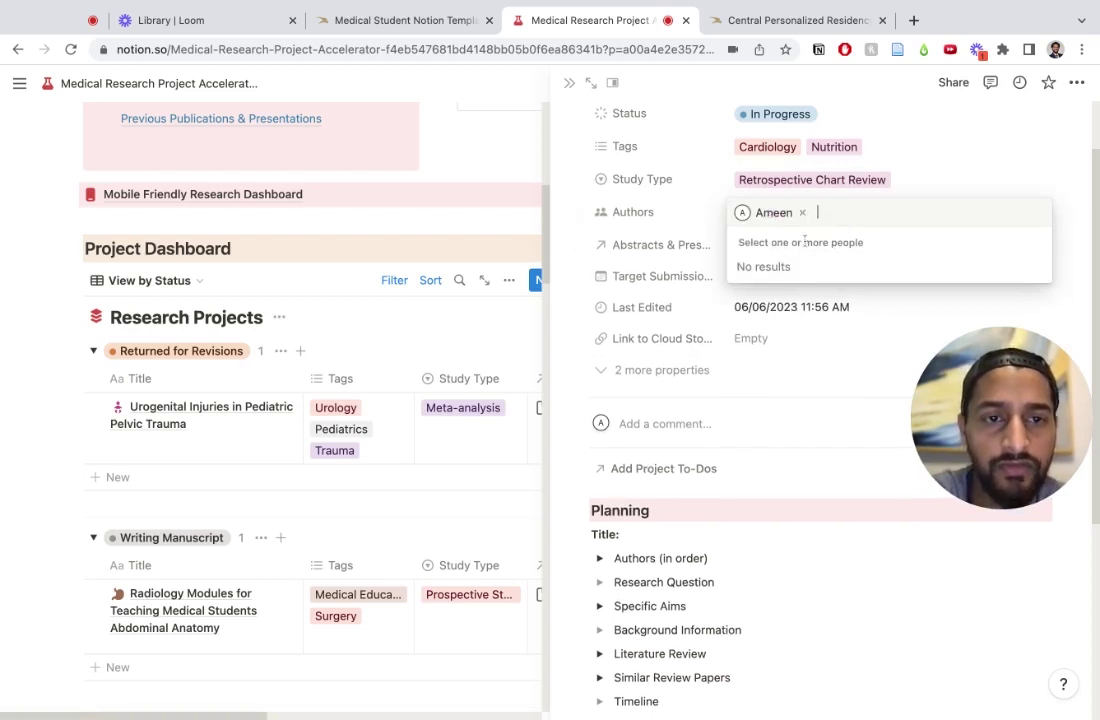
{"action": "left_click", "coordinate": [703, 282]}
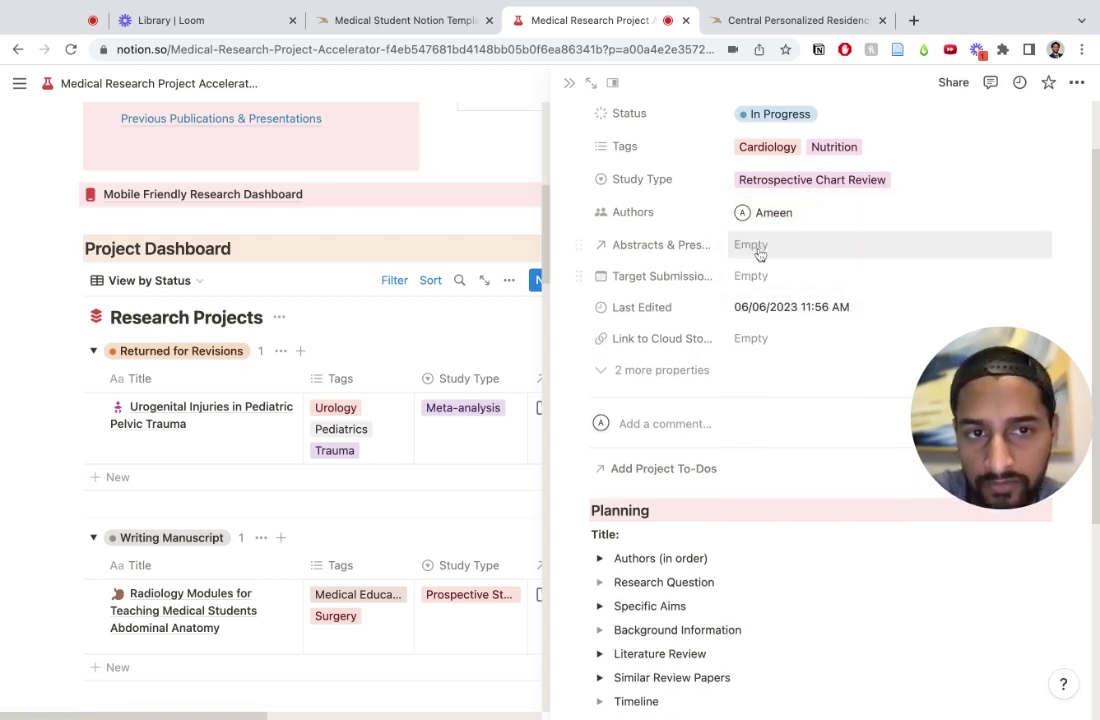
Step: Link the Wayne State University Pediatric Research Day page under abstracts and presentations
{"action": "left_click", "coordinate": [837, 220]}
{"action": "left_click", "coordinate": [818, 341]}
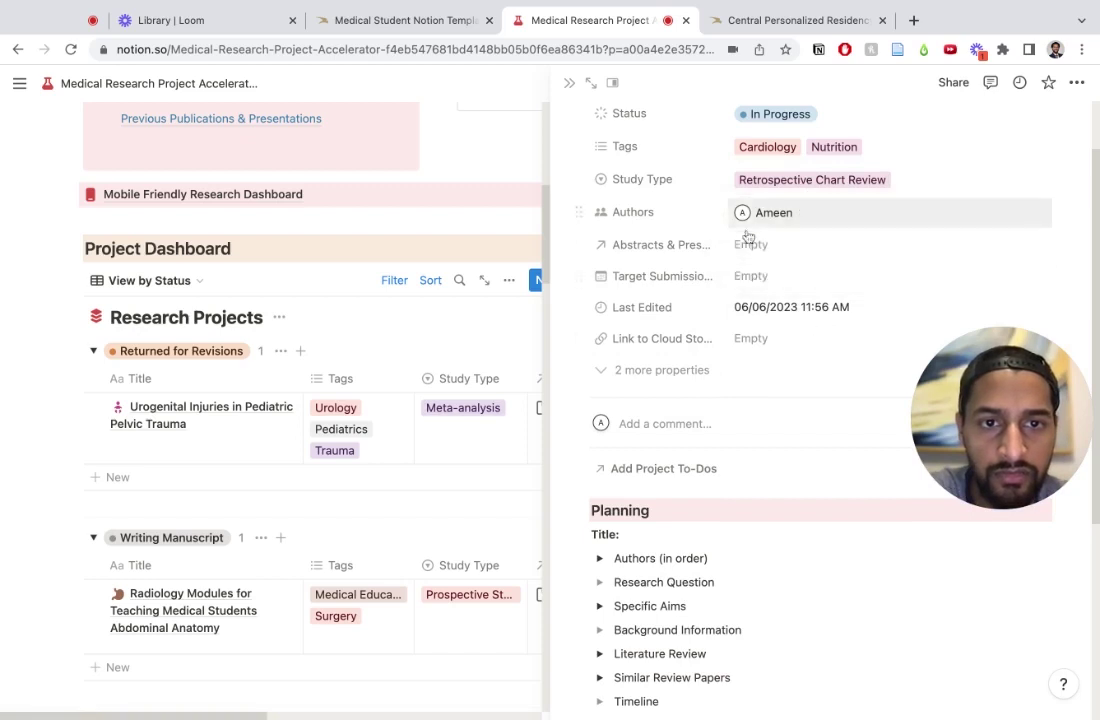
{"action": "left_click", "coordinate": [762, 245]}
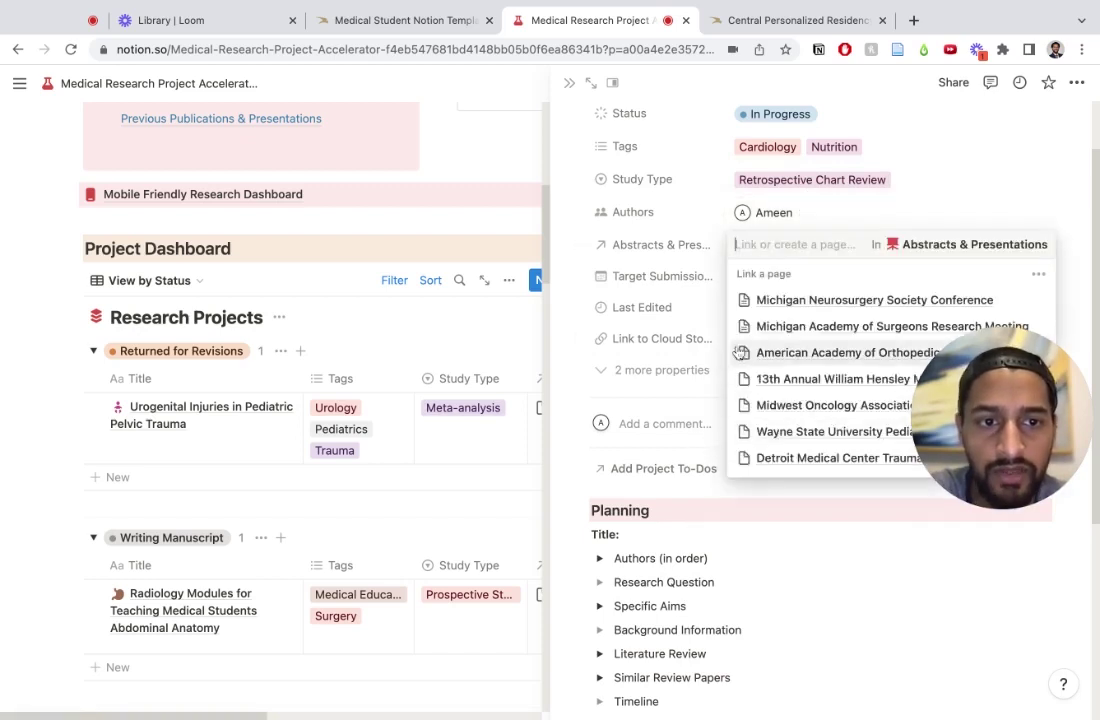
{"action": "left_click", "coordinate": [800, 352]}
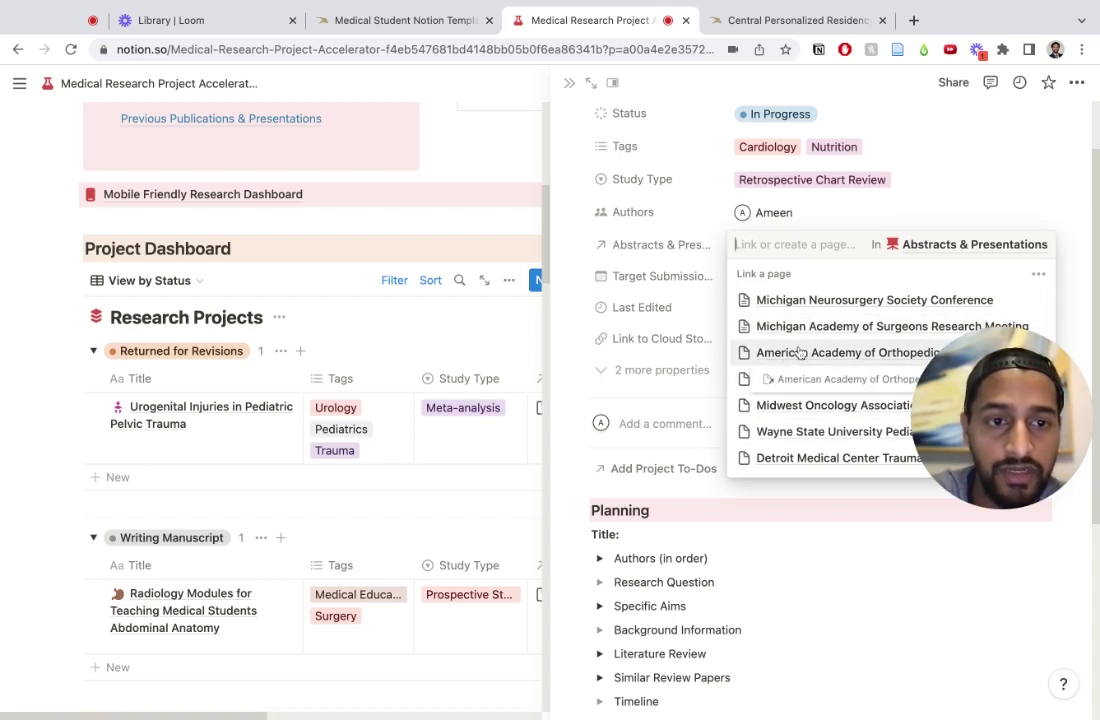
{"action": "left_click_drag", "start_coordinate": [800, 355], "coordinate": [803, 365]}
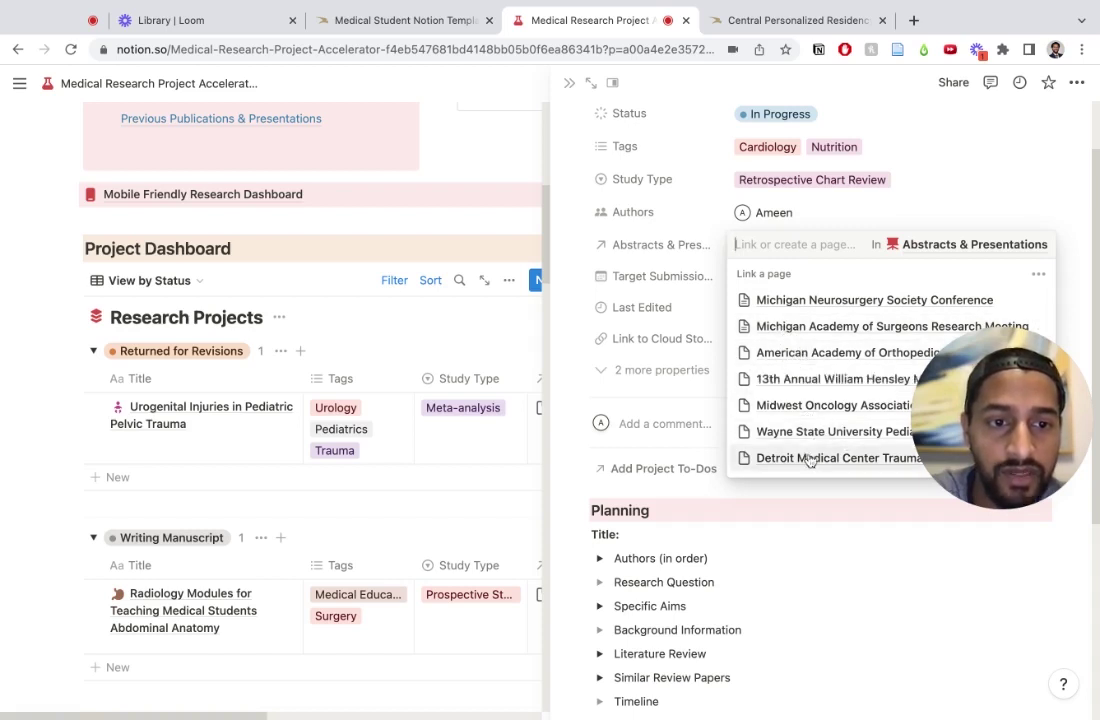
{"action": "left_click", "coordinate": [812, 431]}
{"action": "left_click", "coordinate": [705, 370]}
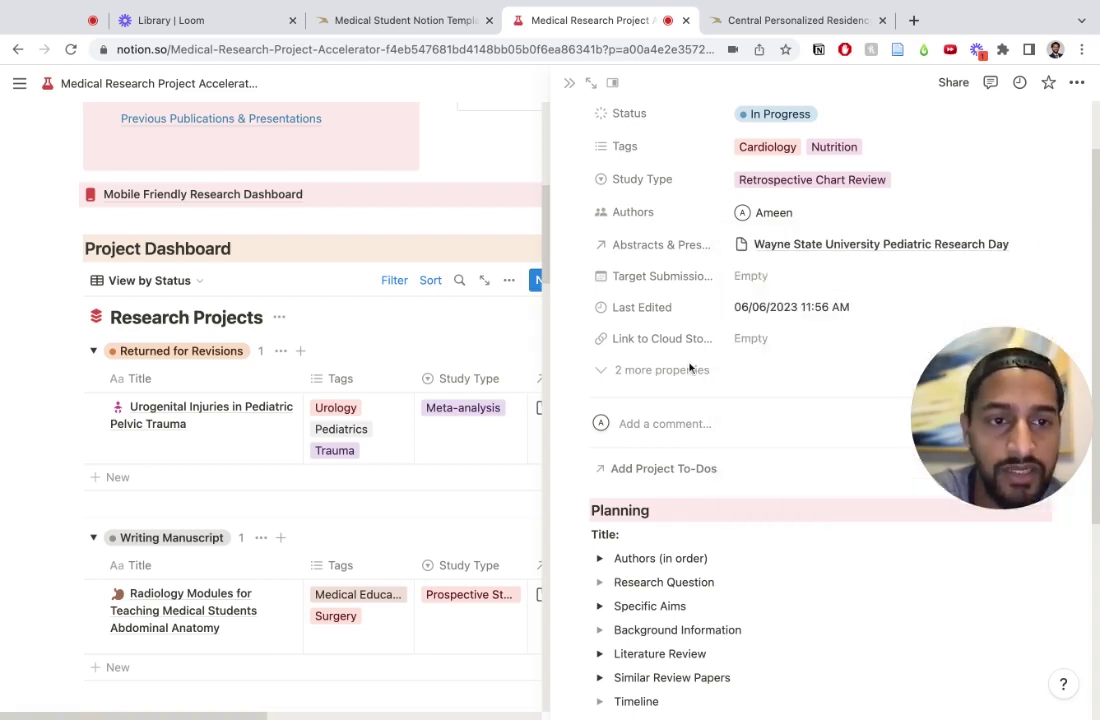
Step: Set Target Submission to August 16, 2023 and the cloud link to drive.google.com
{"action": "left_click", "coordinate": [756, 279]}
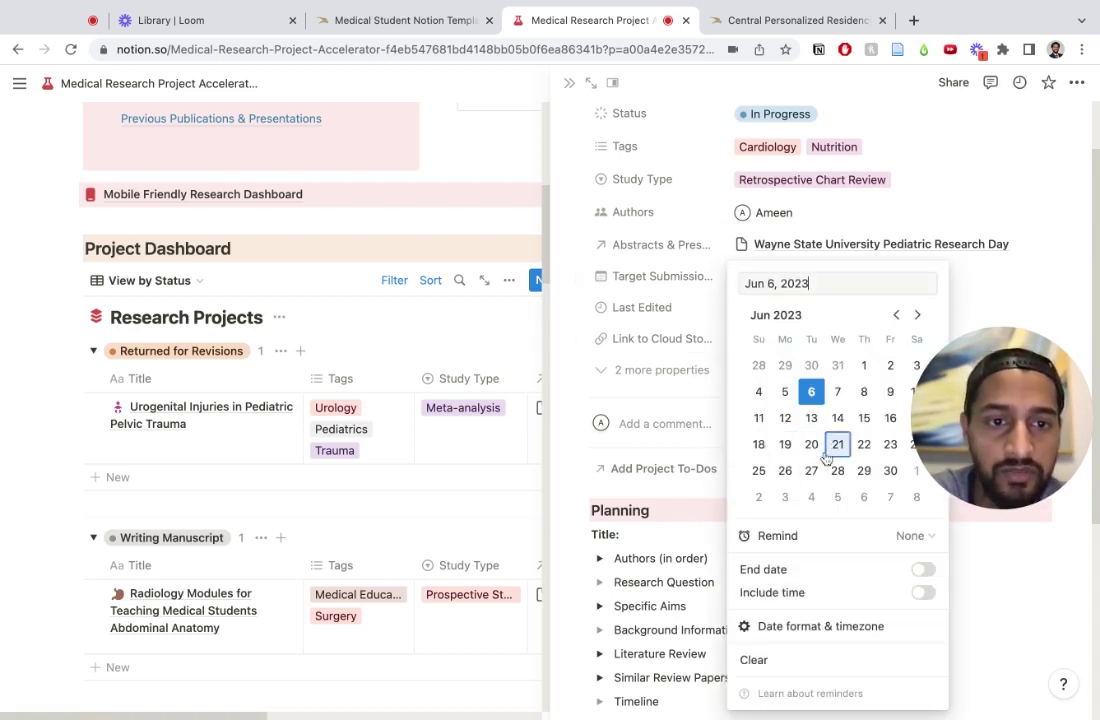
{"action": "double_click", "coordinate": [915, 316]}
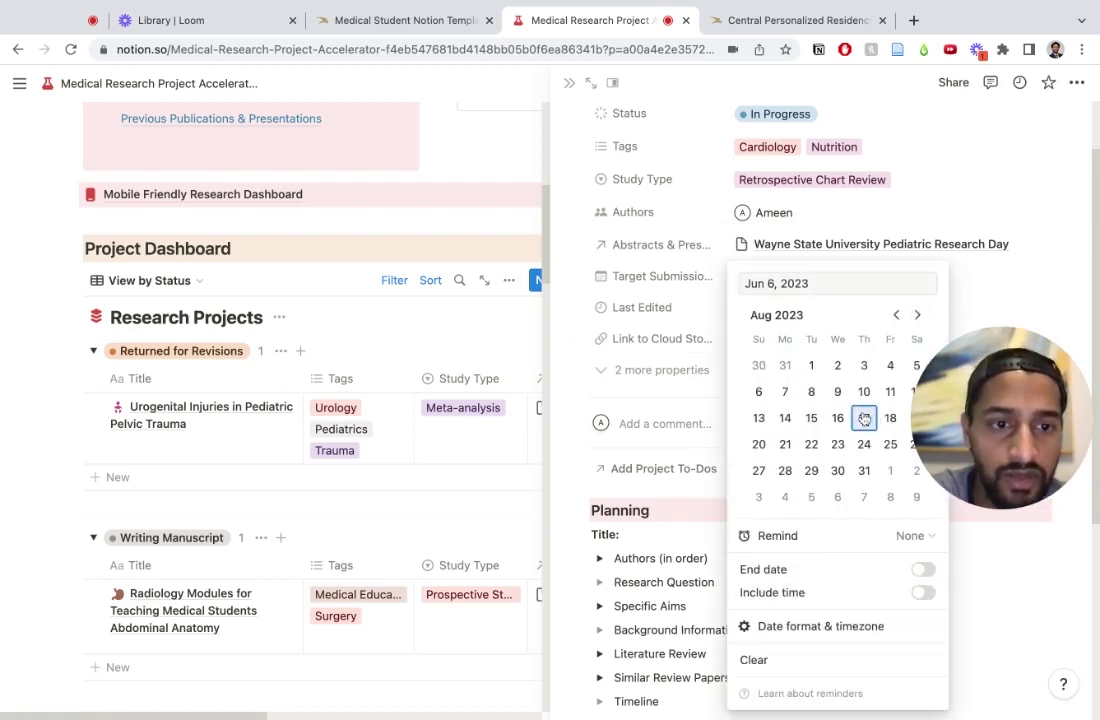
{"action": "left_click", "coordinate": [655, 369]}
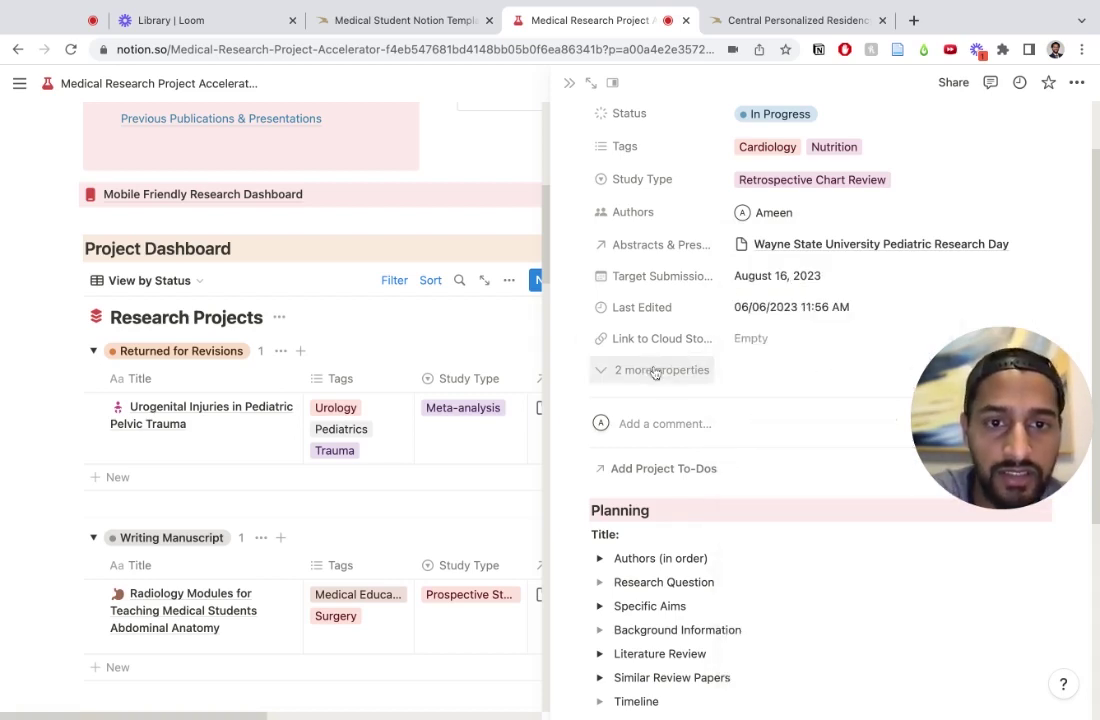
{"action": "left_click", "coordinate": [759, 343]}
{"action": "type", "text": "drive.google.com"}
{"action": "key", "text": "Return"}
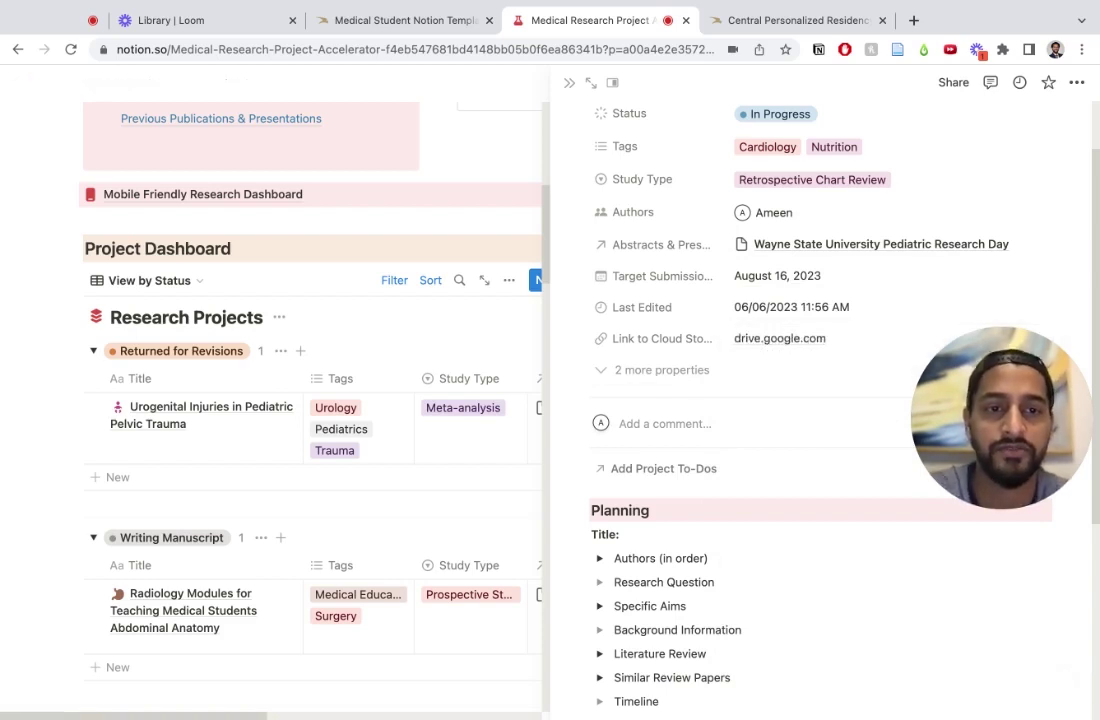
{"action": "scroll", "coordinate": [822, 197], "scroll_direction": "up", "scroll_amount": 2}
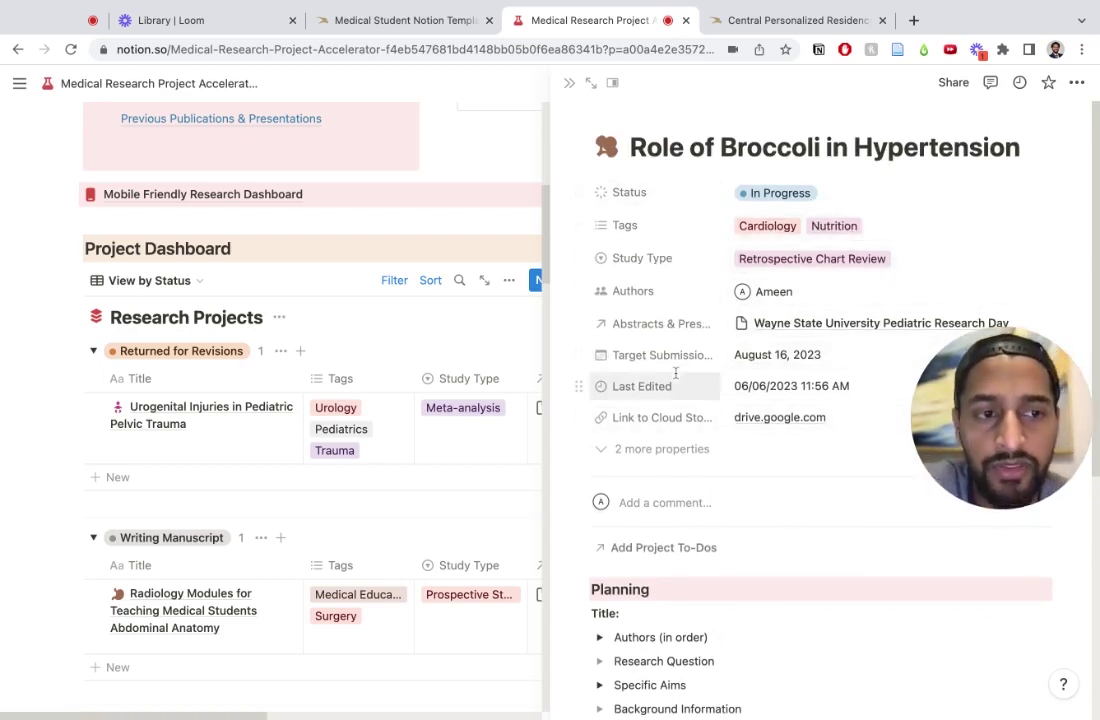
{"action": "left_click", "coordinate": [953, 84]}
{"action": "left_click", "coordinate": [835, 147]}
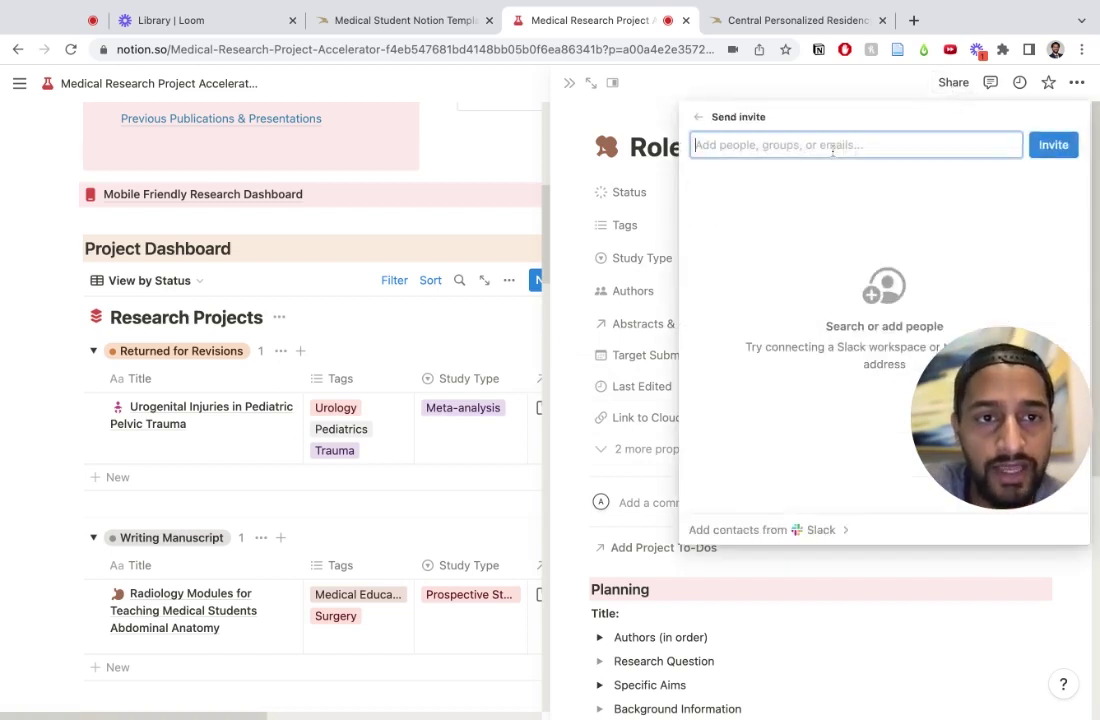
{"action": "left_click", "coordinate": [857, 578]}
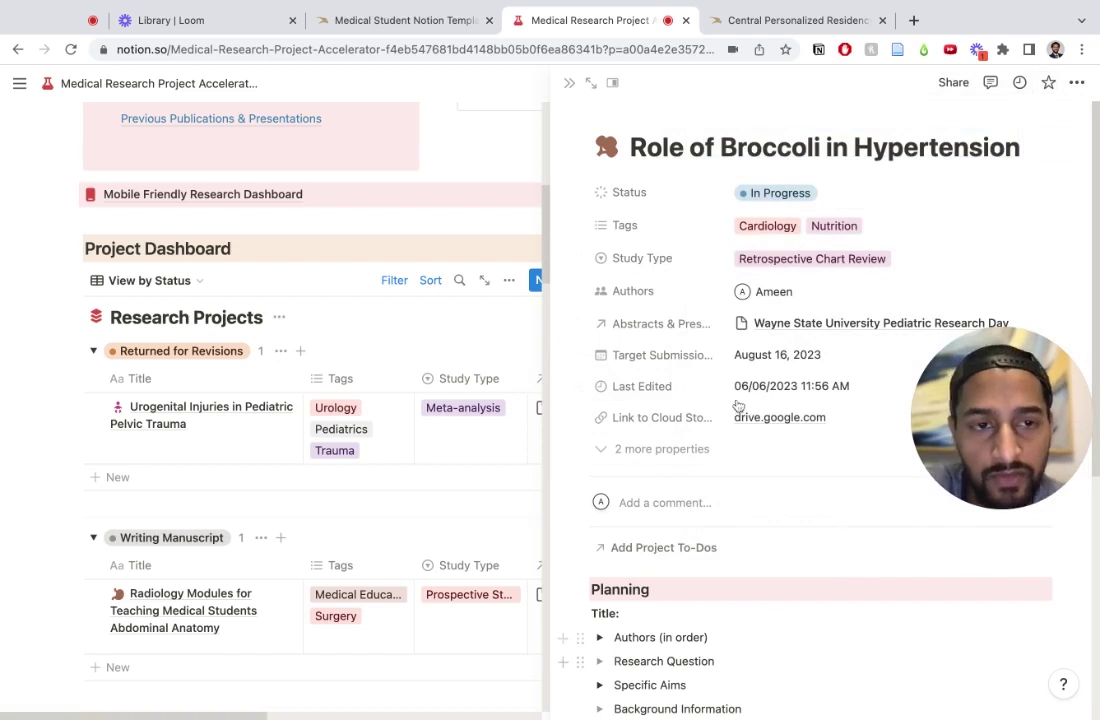
{"action": "scroll", "coordinate": [833, 491], "scroll_direction": "down", "scroll_amount": 3}
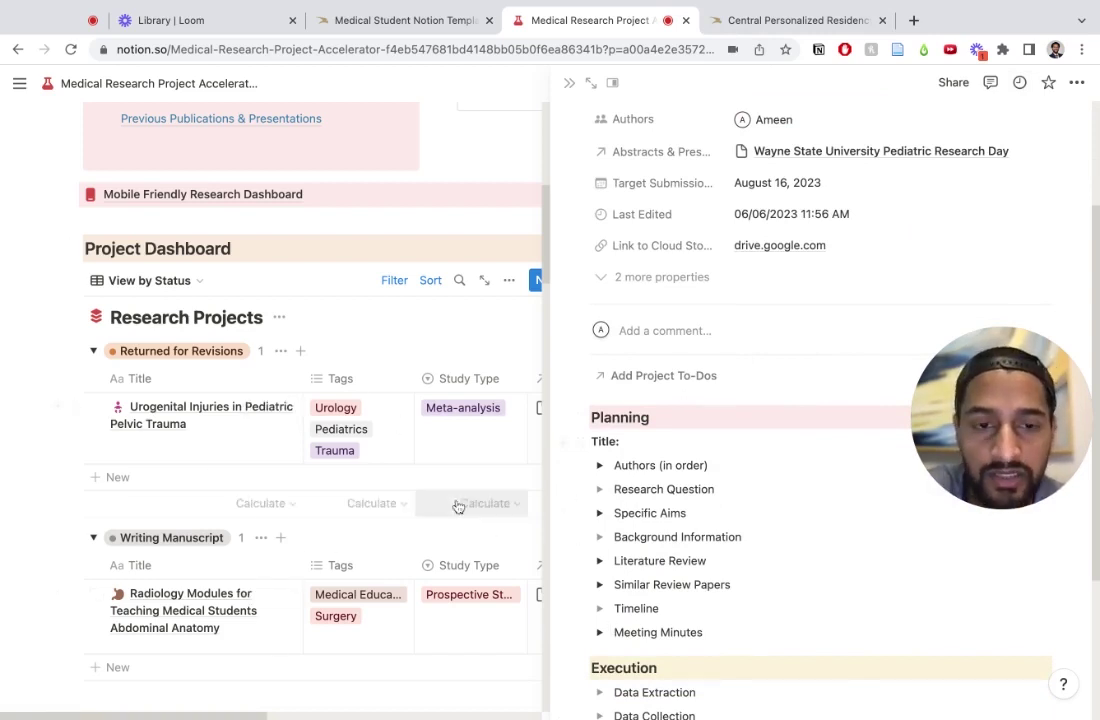
{"action": "scroll", "coordinate": [826, 513], "scroll_direction": "up", "scroll_amount": 1}
{"action": "scroll", "coordinate": [826, 513], "scroll_direction": "up", "scroll_amount": 2}
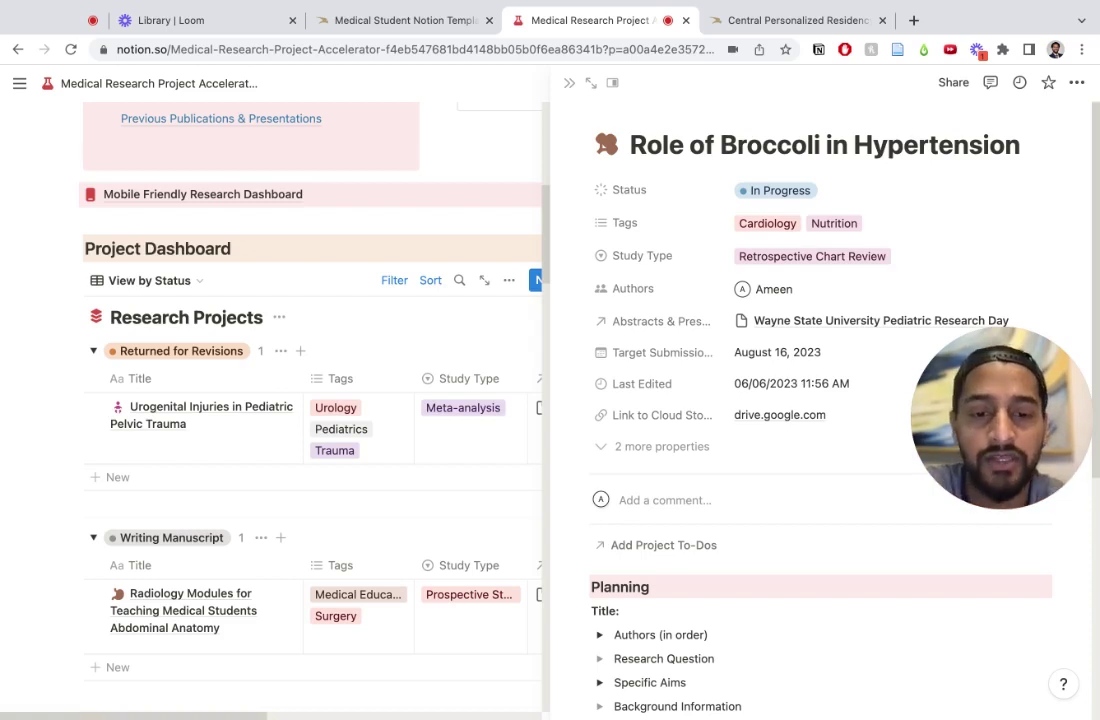
{"action": "scroll", "coordinate": [644, 432], "scroll_direction": "down", "scroll_amount": 3}
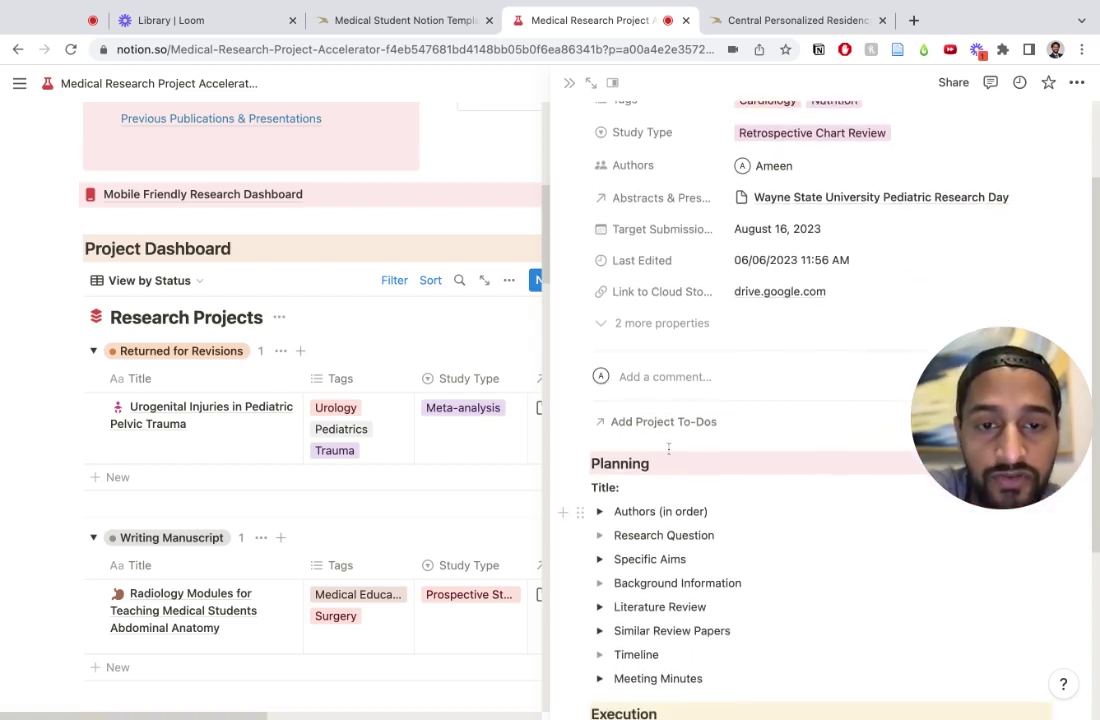
Step: Create a 'do literature review' task and link it under Project To-Dos
{"action": "left_click", "coordinate": [644, 424]}
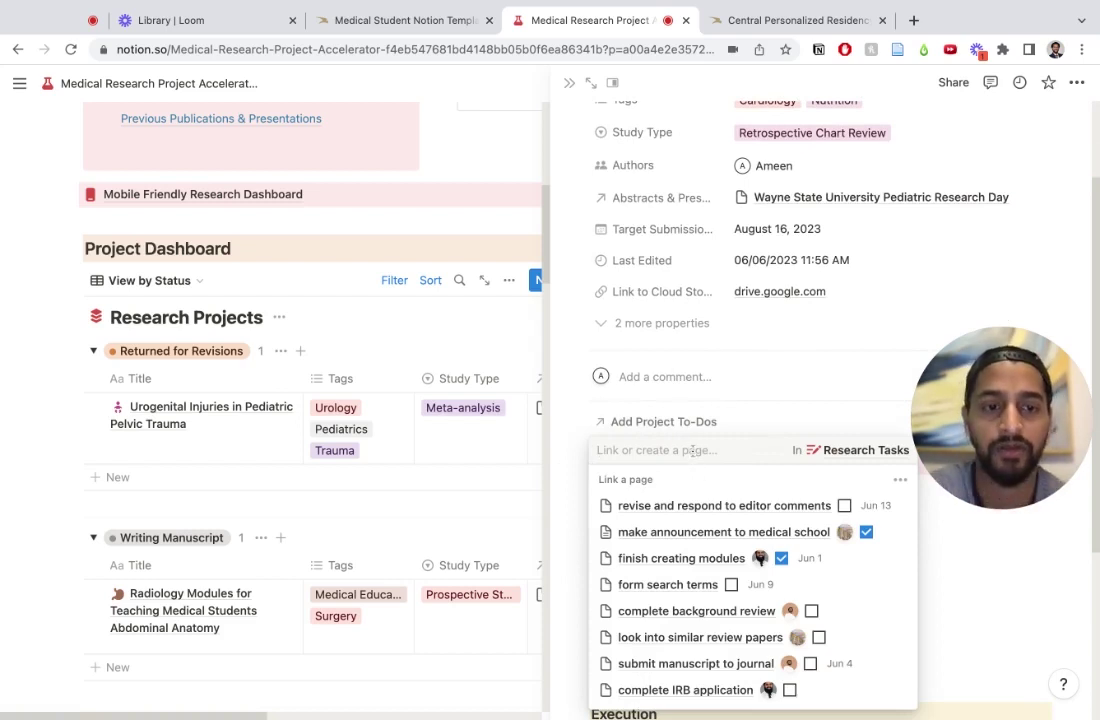
{"action": "type", "text": "do "}
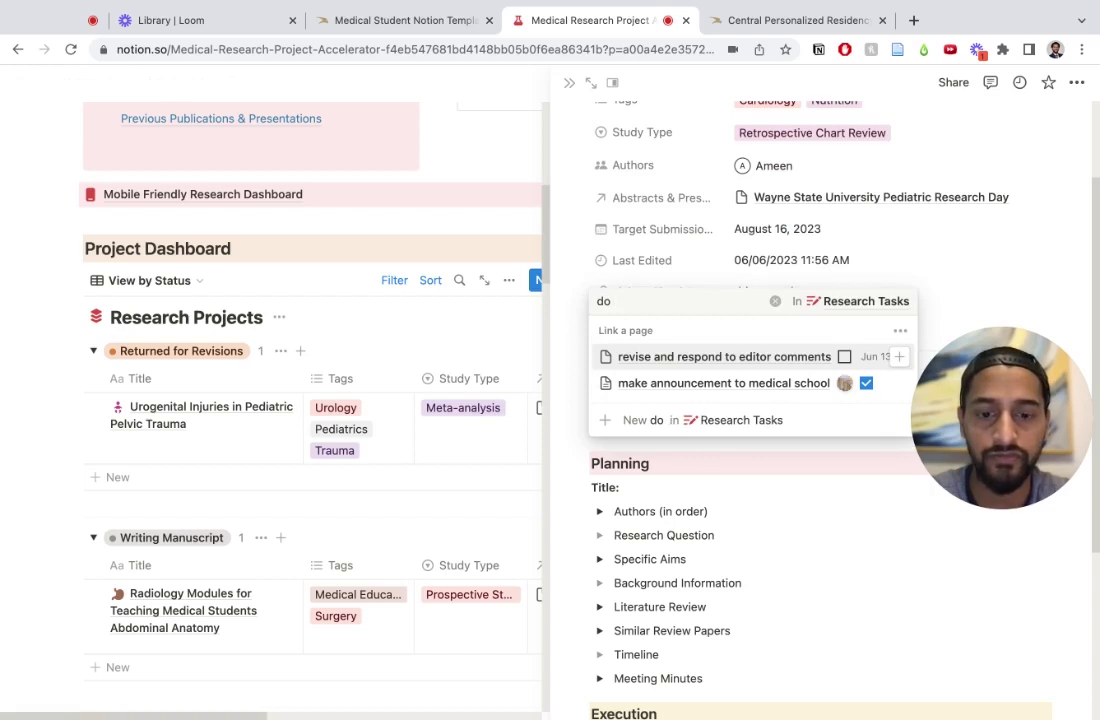
{"action": "type", "text": "literature r"}
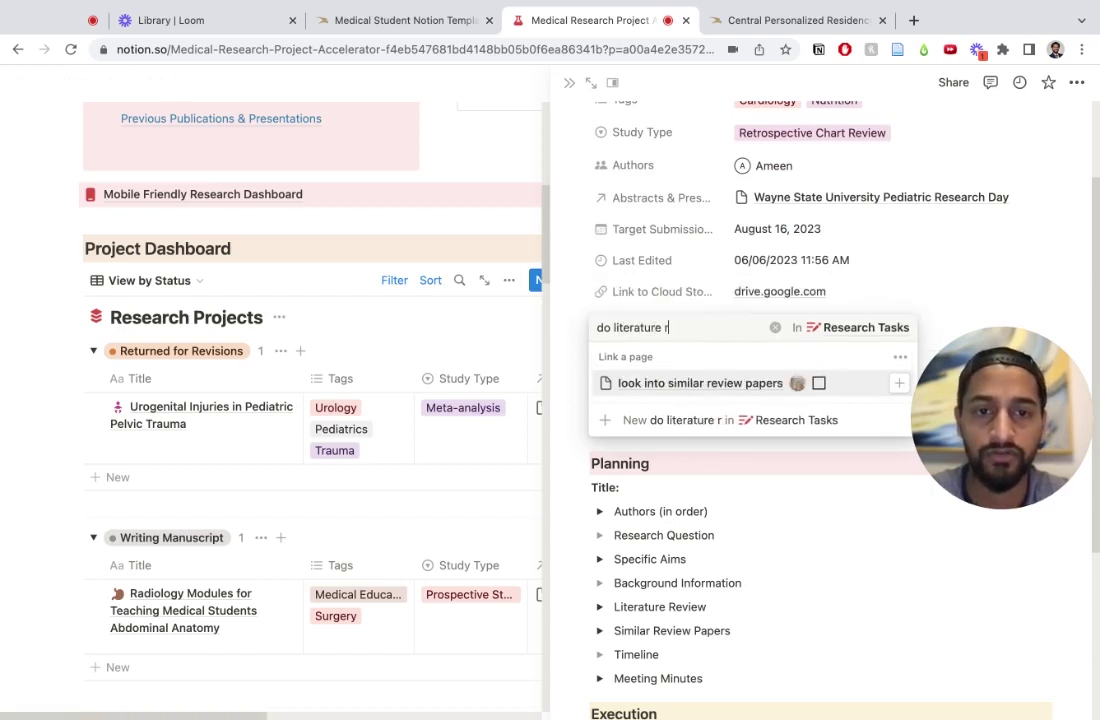
{"action": "type", "text": "eview"}
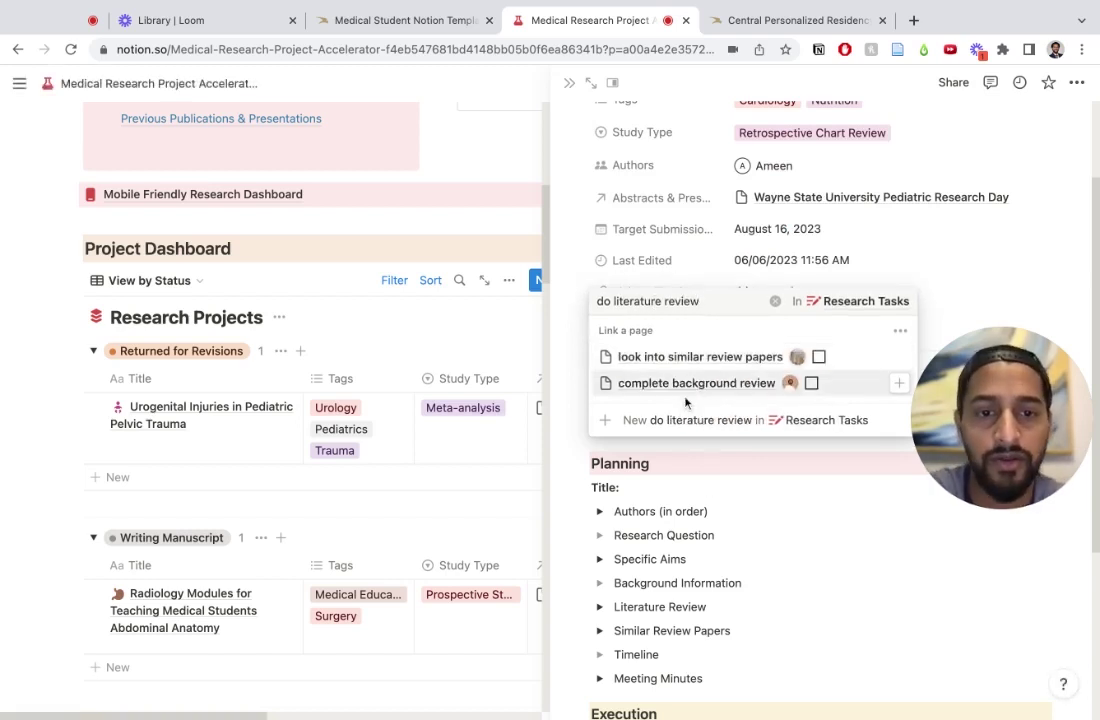
{"action": "left_click", "coordinate": [658, 420]}
{"action": "left_click", "coordinate": [822, 597]}
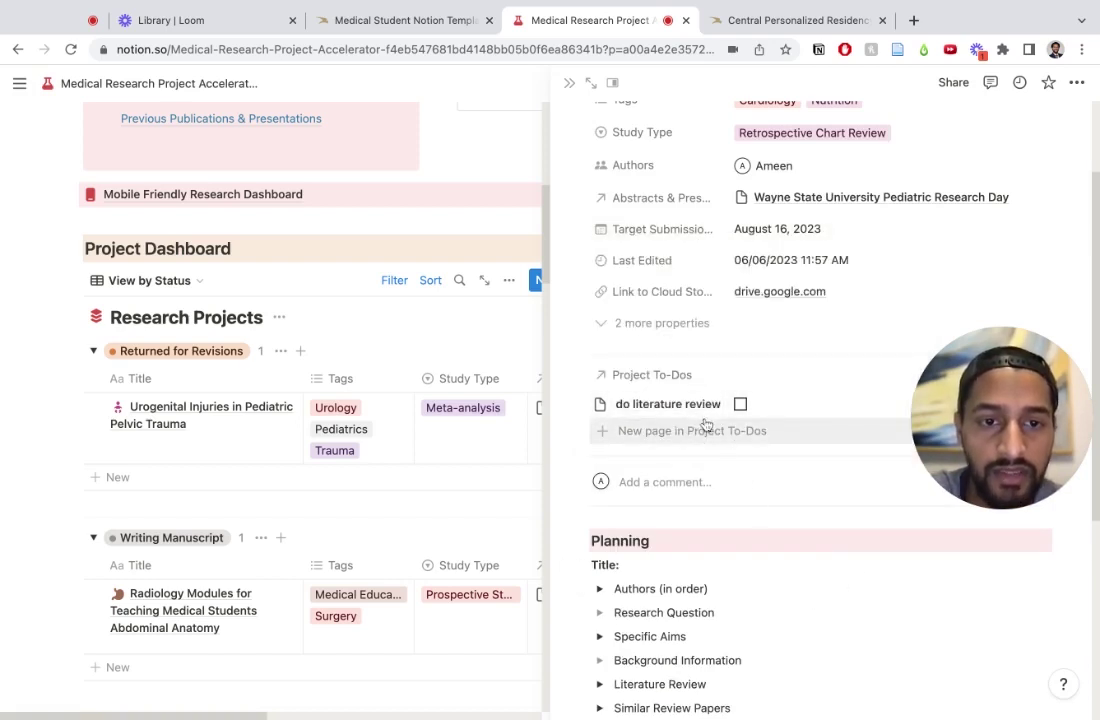
Step: Assign the task to a team member with a June 7 due date
{"action": "left_click", "coordinate": [846, 406]}
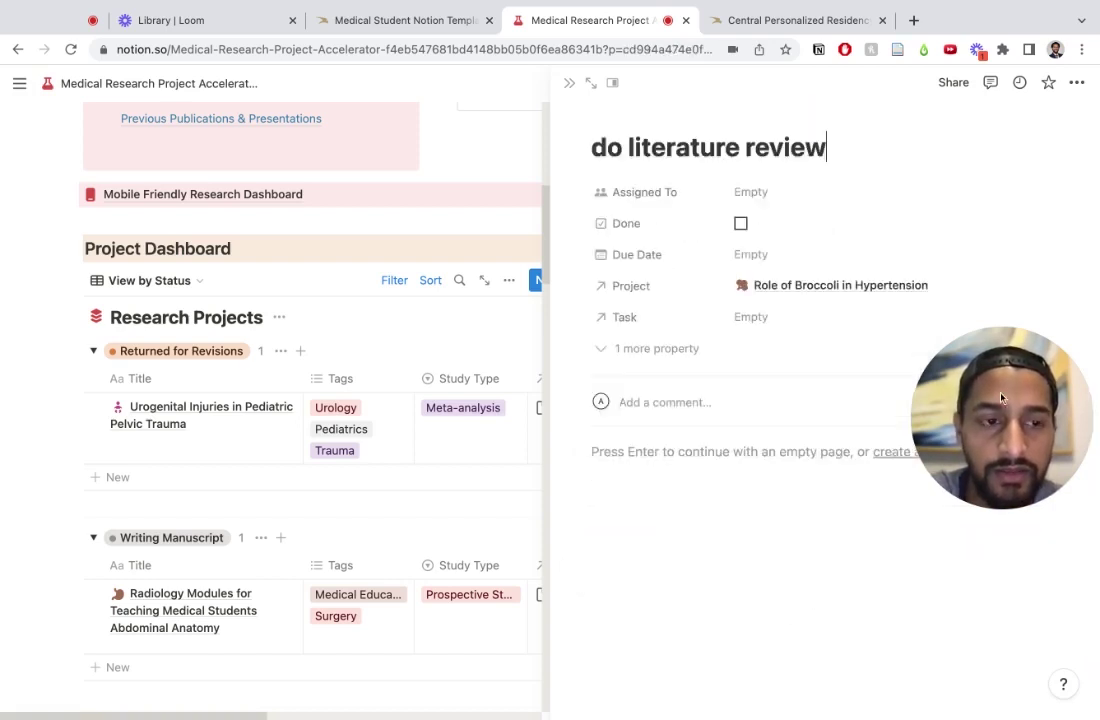
{"action": "left_click", "coordinate": [764, 193]}
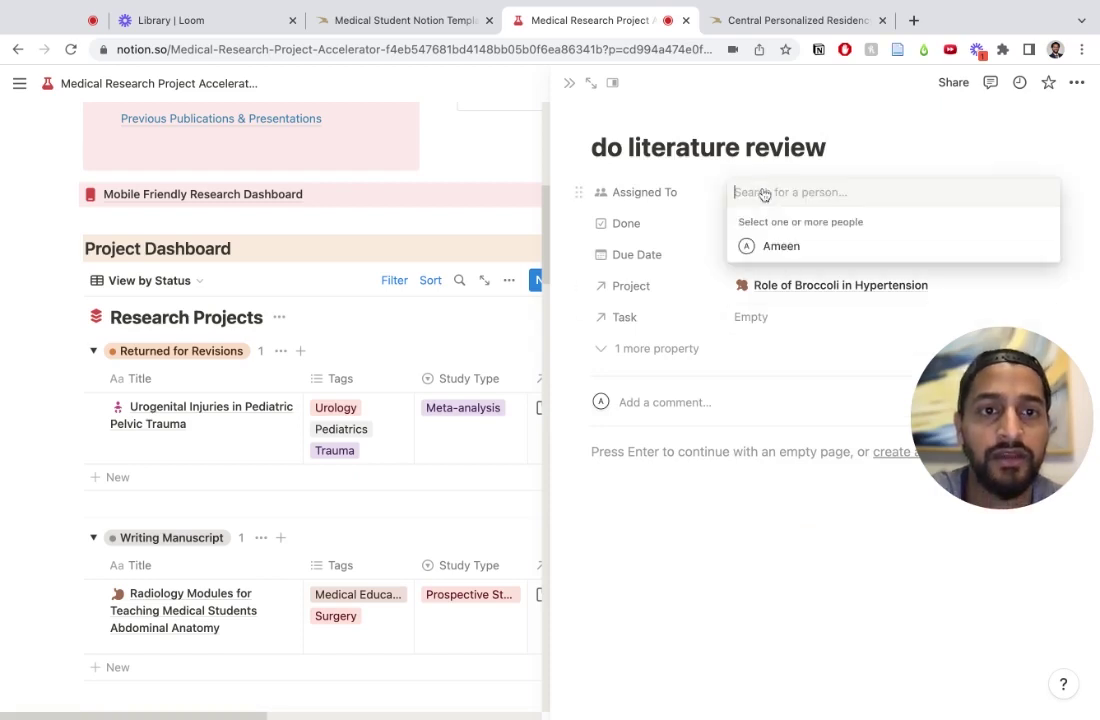
{"action": "left_click", "coordinate": [781, 246]}
{"action": "left_click", "coordinate": [681, 254]}
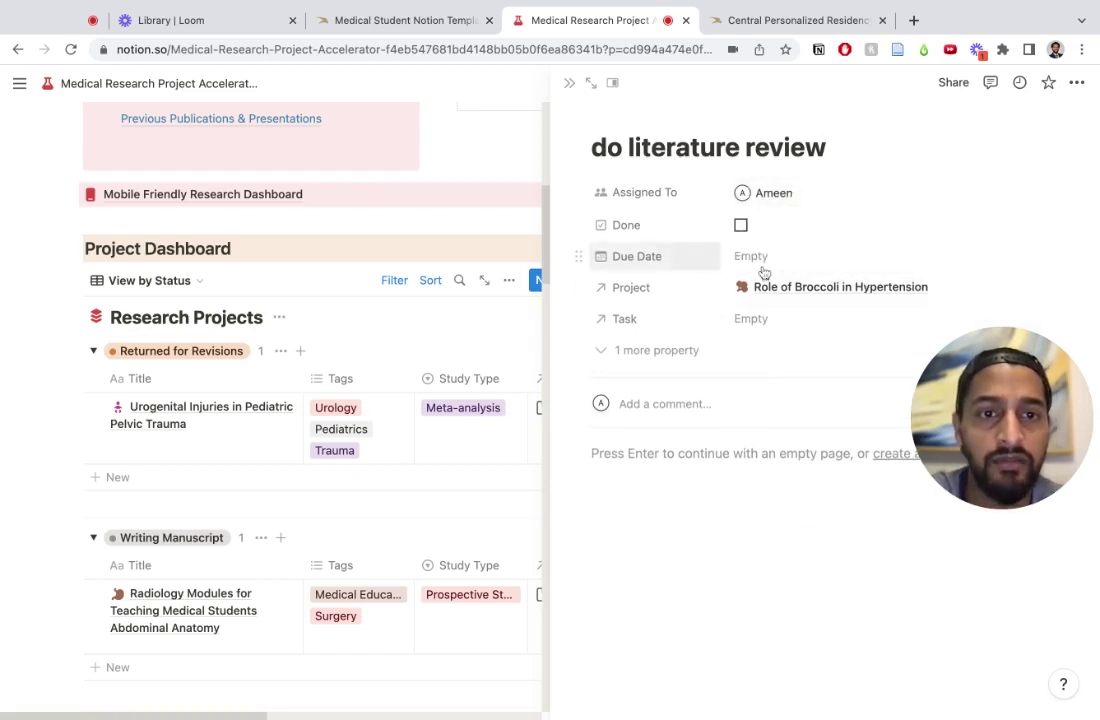
{"action": "left_click", "coordinate": [760, 262]}
{"action": "left_click", "coordinate": [837, 392]}
{"action": "left_click", "coordinate": [599, 562]}
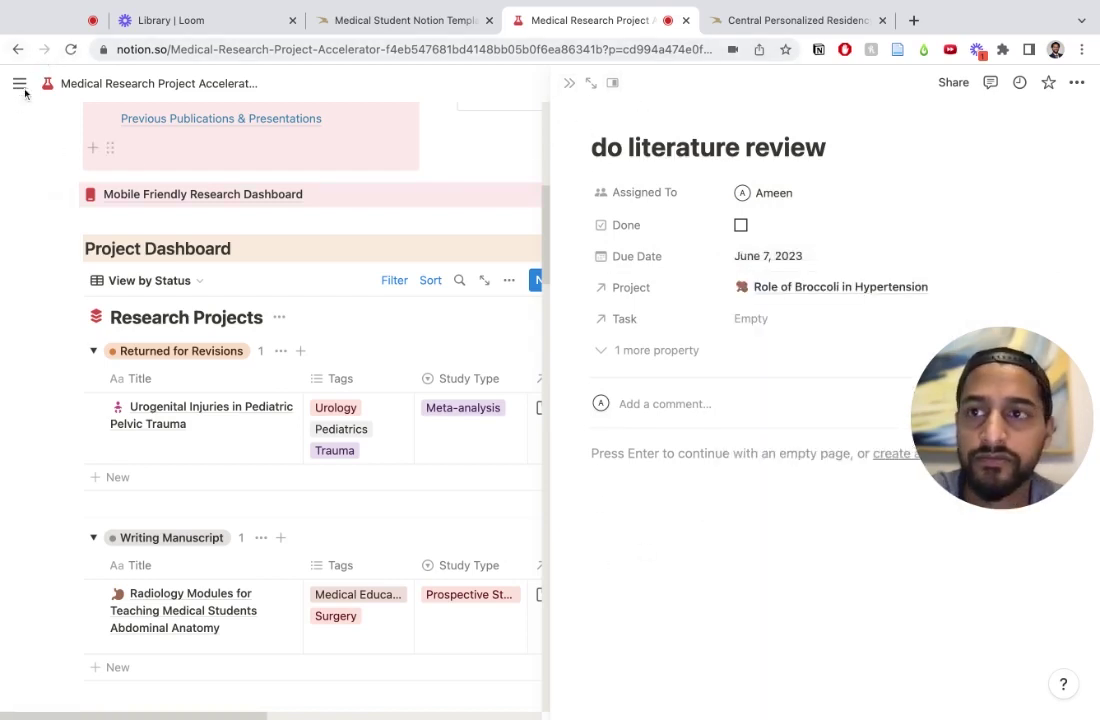
Step: Back on the broccoli page, enter three author names in order and collapse Authors
{"action": "left_click", "coordinate": [18, 49]}
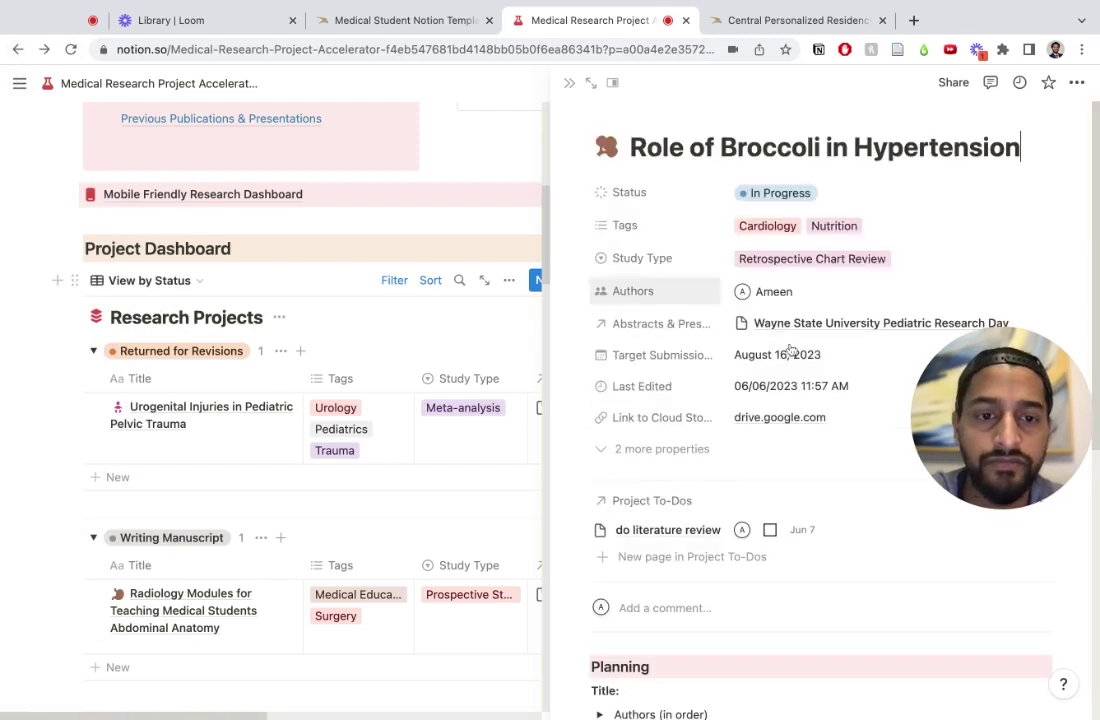
{"action": "scroll", "coordinate": [790, 350], "scroll_direction": "down", "scroll_amount": 7}
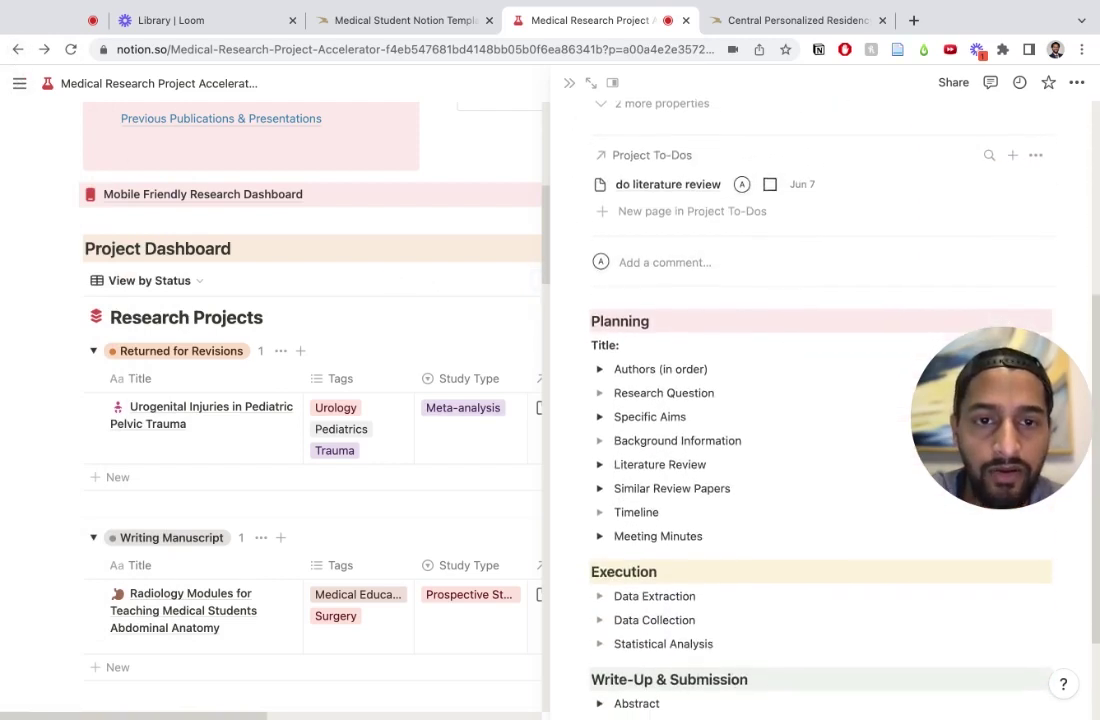
{"action": "scroll", "coordinate": [601, 325], "scroll_direction": "down", "scroll_amount": 1}
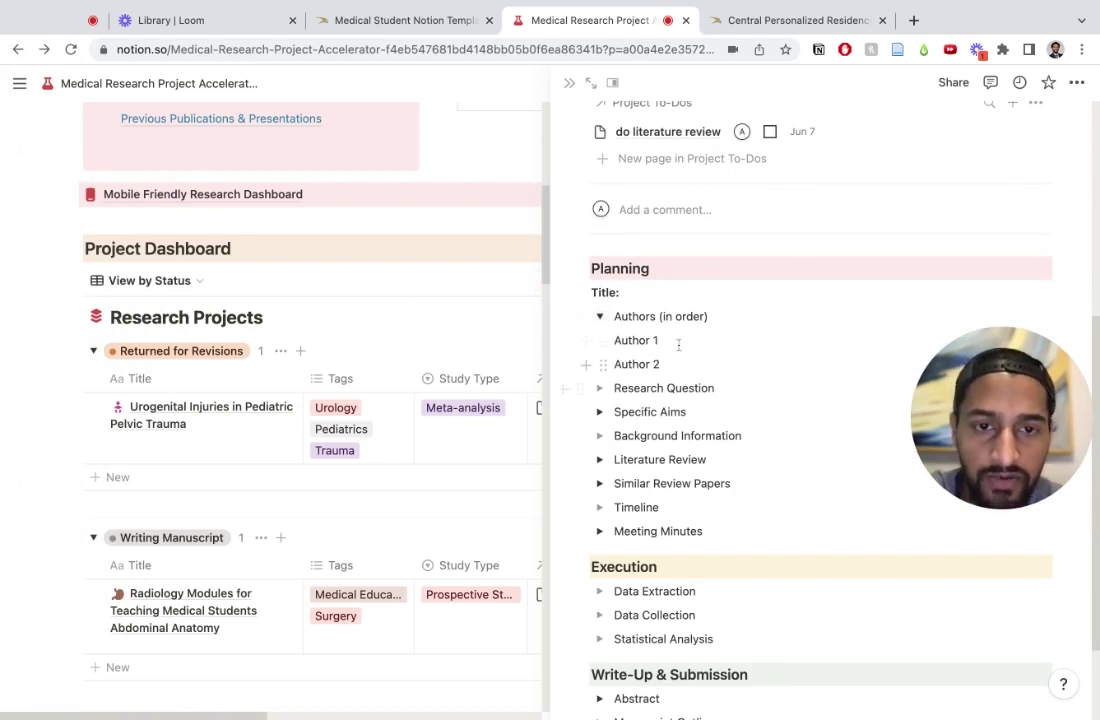
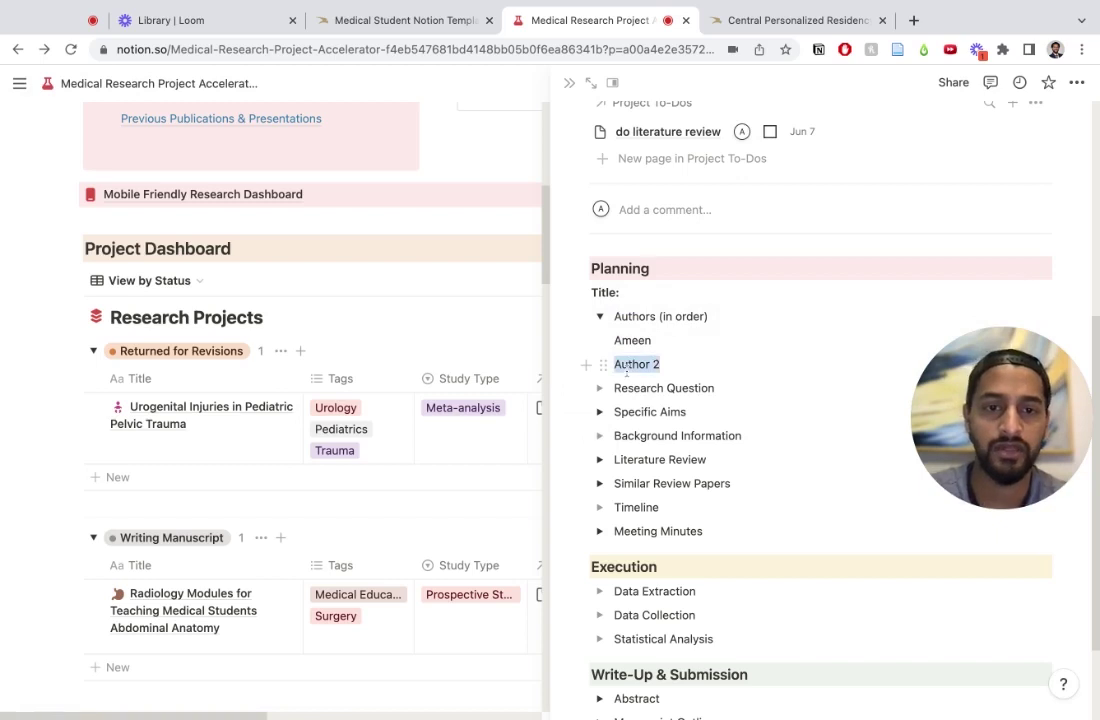
{"action": "key", "text": "Return"}
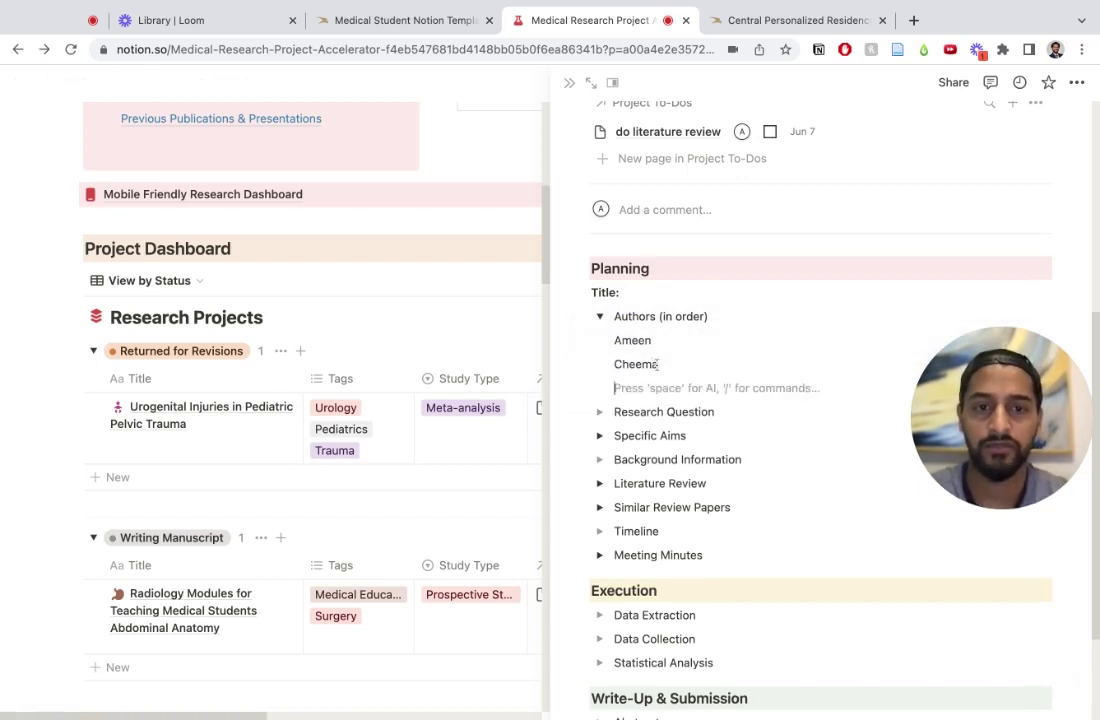
{"action": "type", "text": "Falcon"}
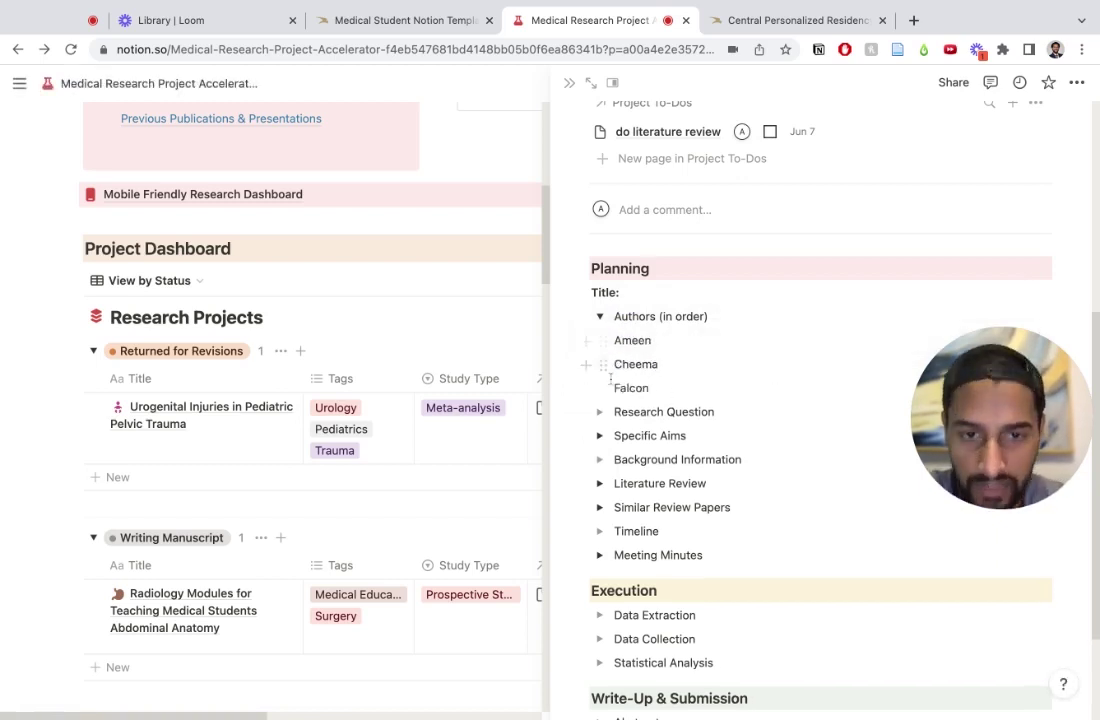
{"action": "left_click_drag", "start_coordinate": [604, 393], "coordinate": [611, 336]}
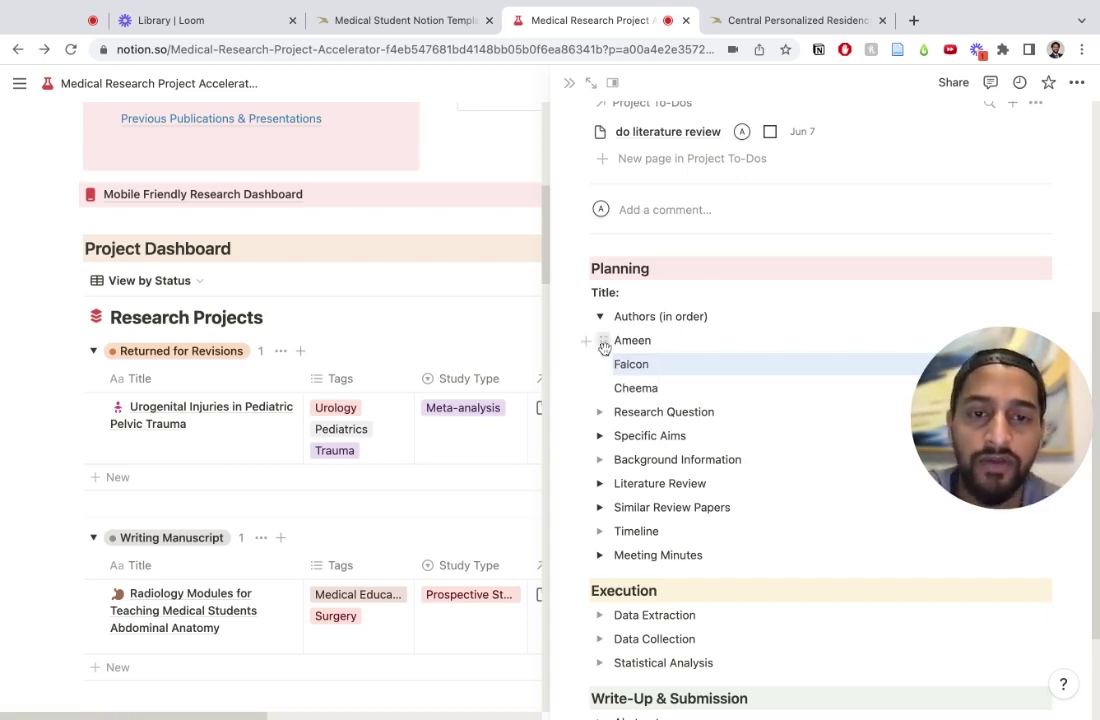
{"action": "mouse_move", "coordinate": [605, 347]}
{"action": "left_mouse_down"}
{"action": "mouse_move", "coordinate": [612, 355]}
{"action": "mouse_move", "coordinate": [610, 331]}
{"action": "left_mouse_up"}
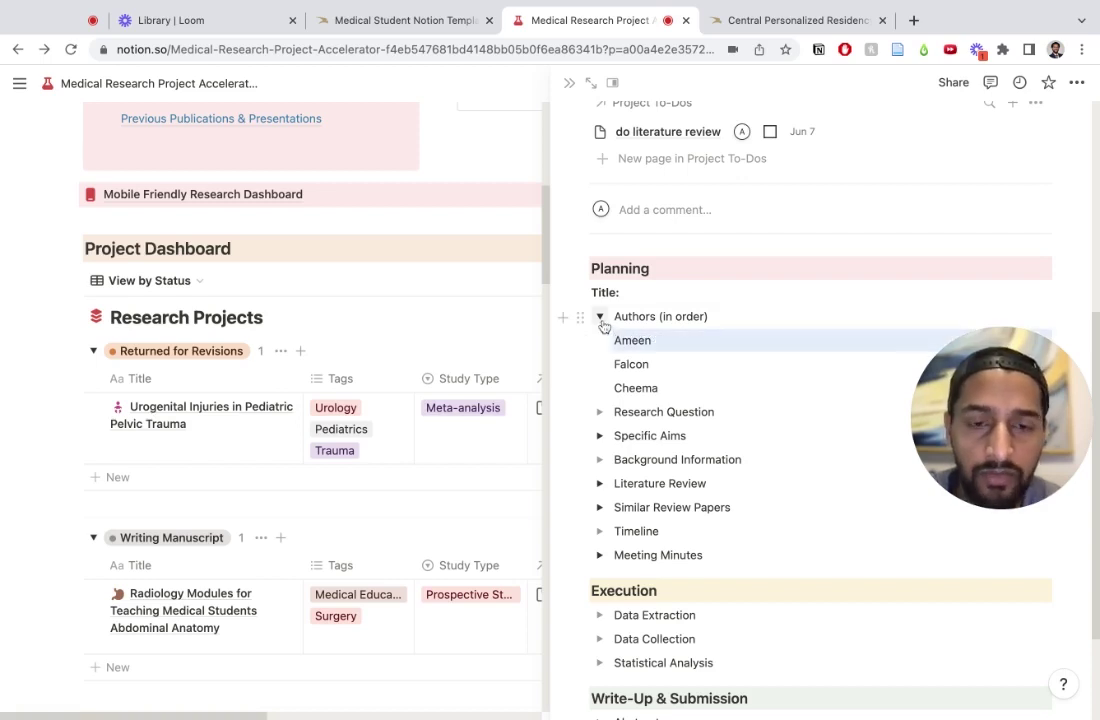
{"action": "left_click", "coordinate": [600, 317]}
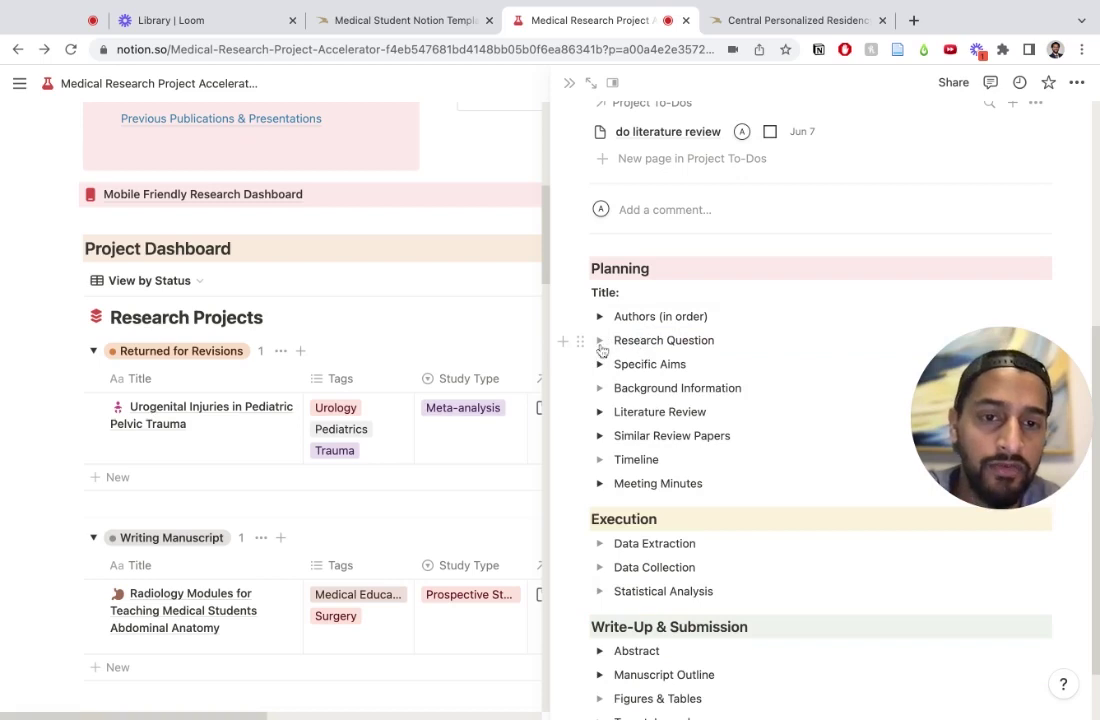
Step: Under Research Question, write 'how does broccoli consumption in adults with hypertension impact their blood pressure'
{"action": "left_click", "coordinate": [600, 340]}
{"action": "left_click", "coordinate": [647, 364]}
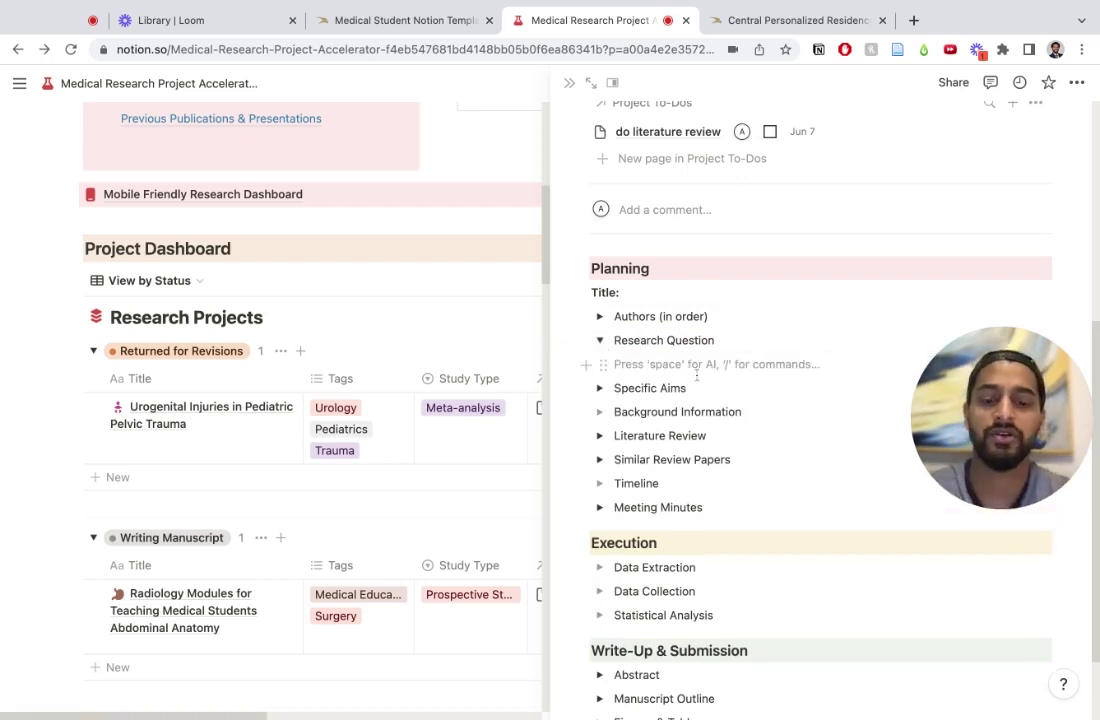
{"action": "type", "text": "how does brocc"}
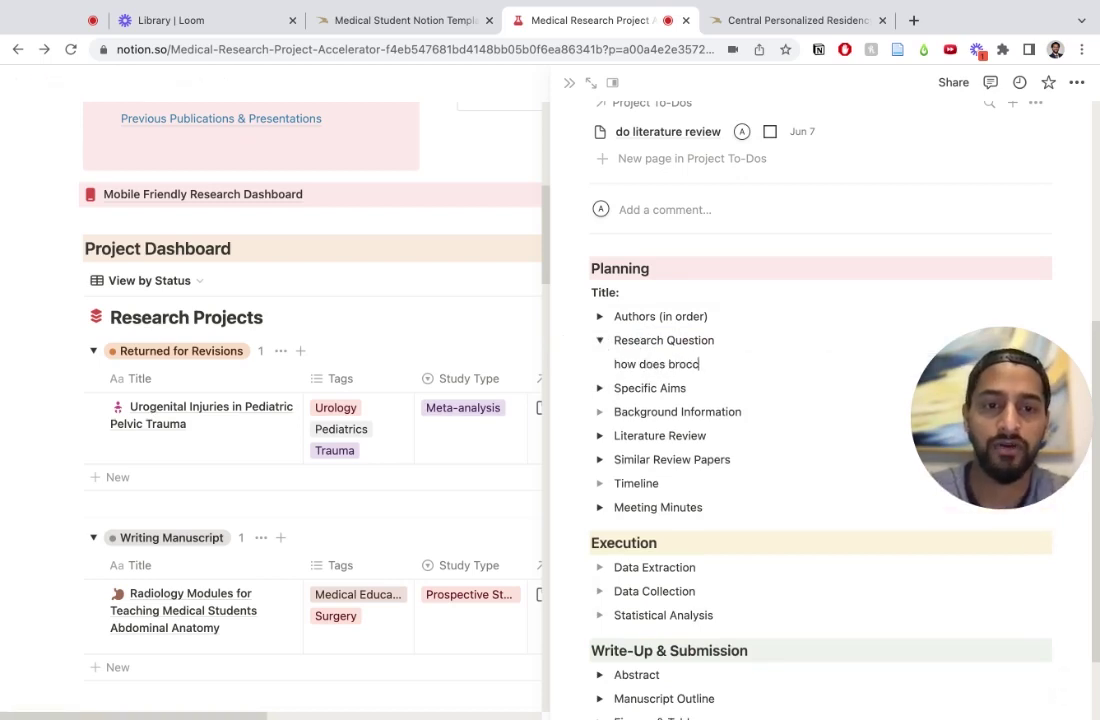
{"action": "type", "text": "oli consumption in adults with hyperten"}
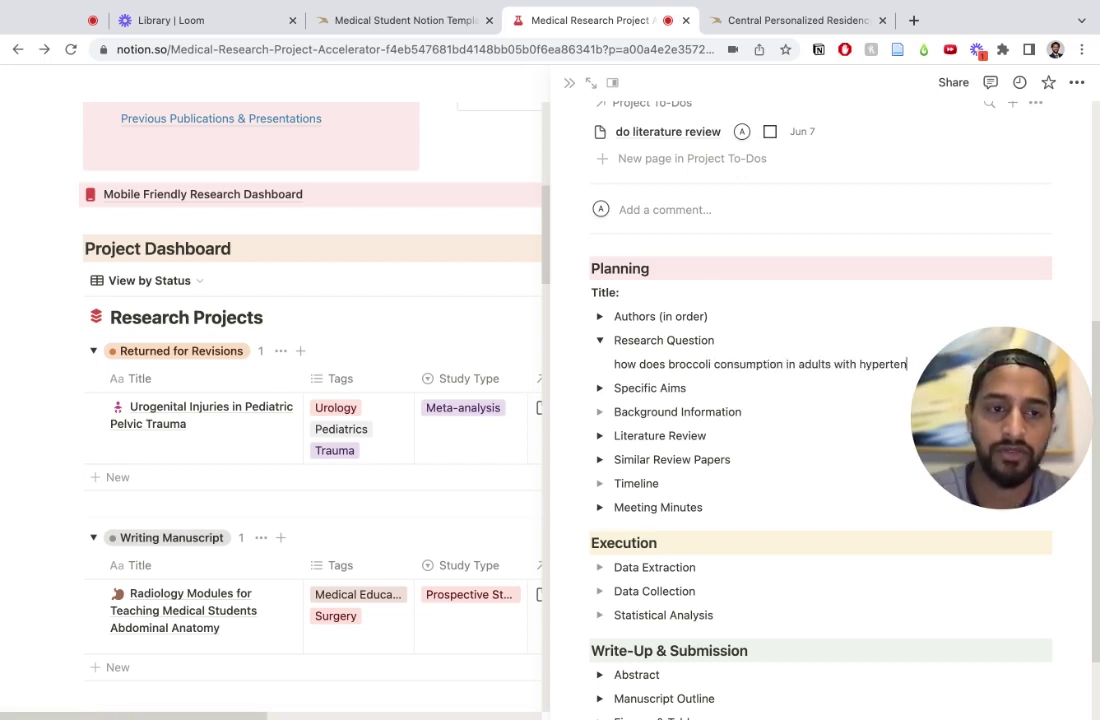
{"action": "type", "text": "sion"}
{"action": "left_click_drag", "start_coordinate": [958, 455], "coordinate": [958, 222]}
{"action": "left_click", "coordinate": [938, 360]}
{"action": "type", "text": "impact their blood pressure"}
{"action": "left_click_drag", "start_coordinate": [1090, 185], "coordinate": [782, 178]}
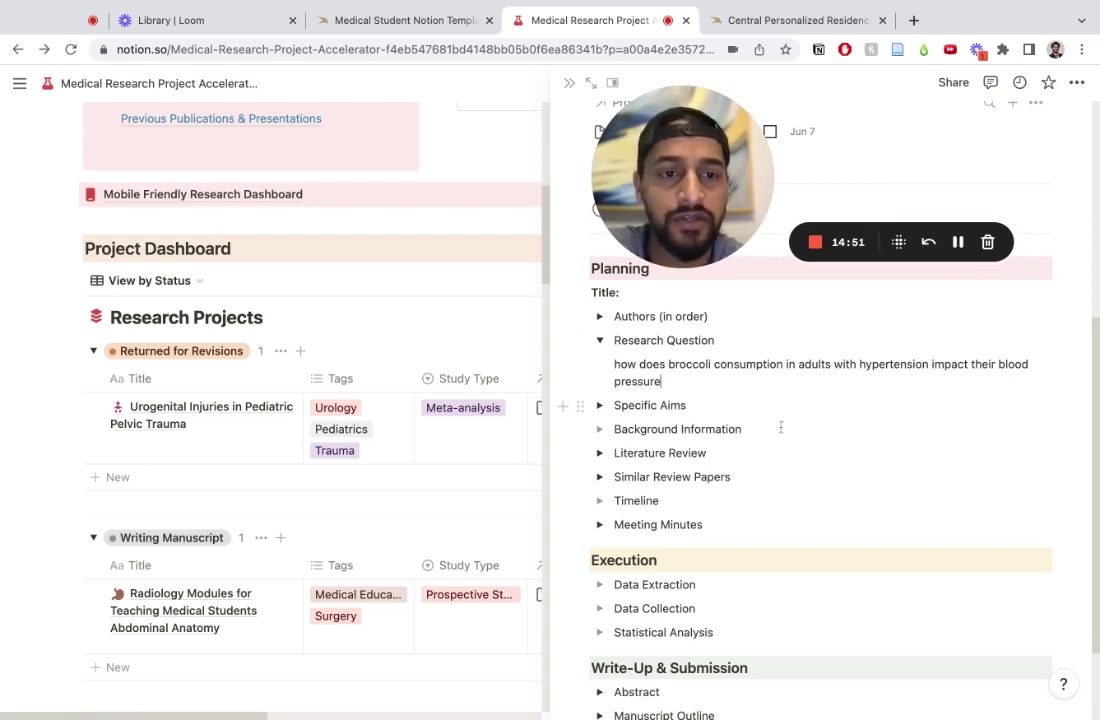
Step: Collapse Research Question, check the other Planning sections, and start the Timeline deadline note
{"action": "left_click", "coordinate": [600, 340]}
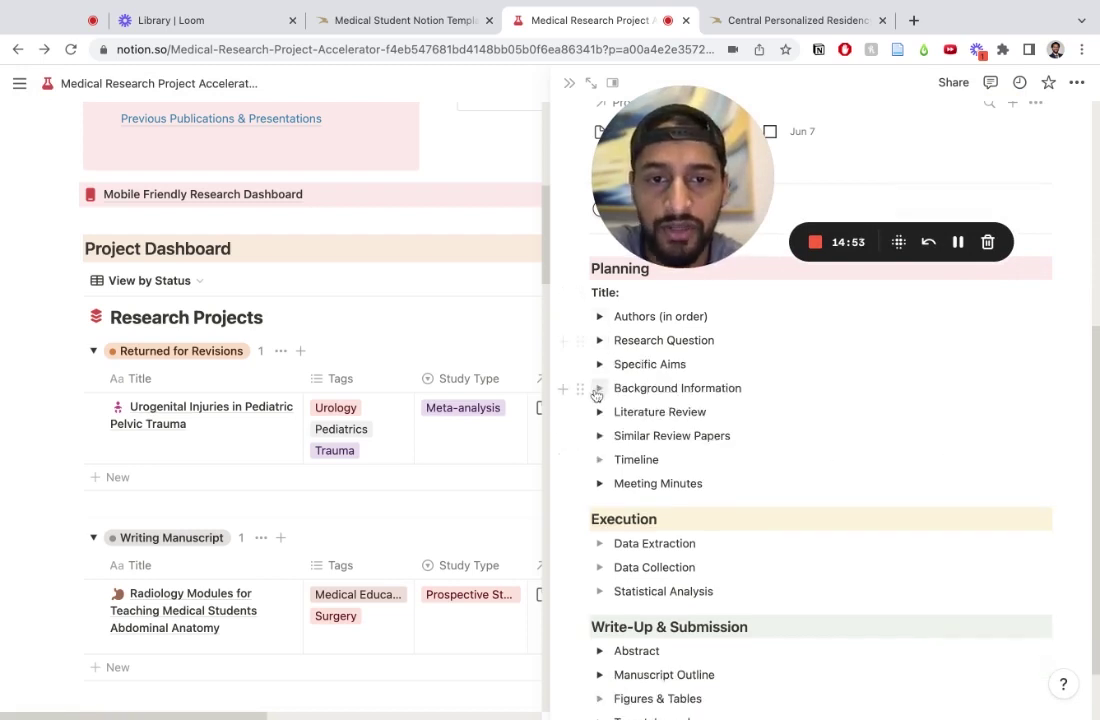
{"action": "left_click", "coordinate": [599, 364]}
{"action": "left_click", "coordinate": [599, 364]}
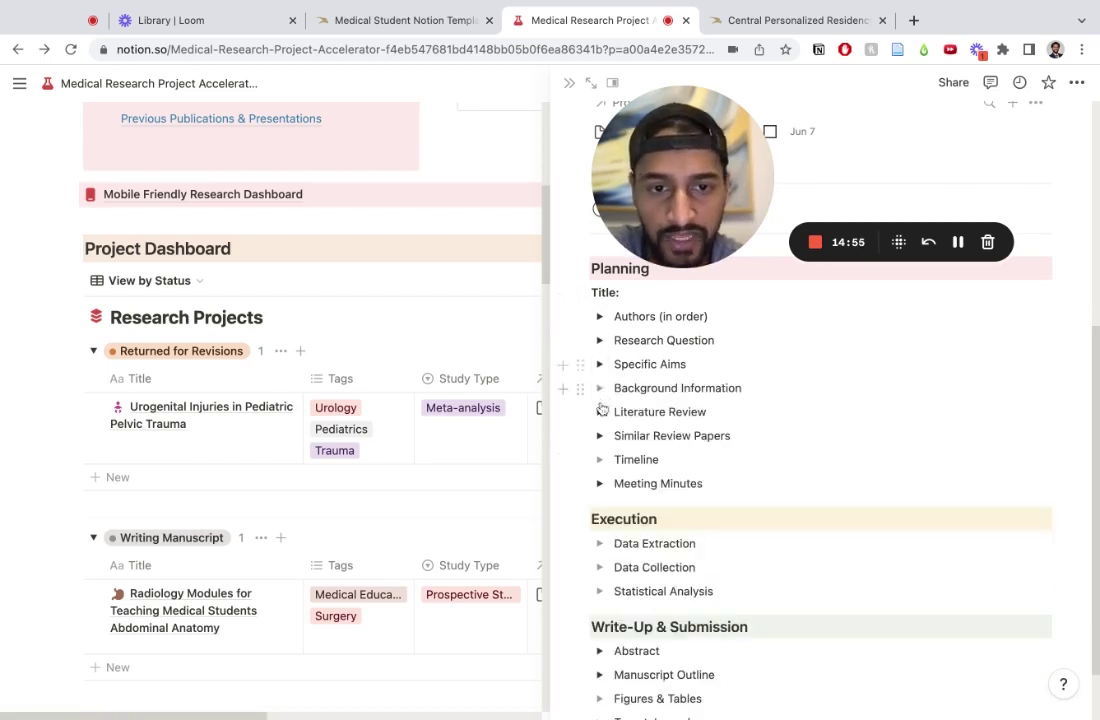
{"action": "left_click", "coordinate": [599, 388]}
{"action": "left_click", "coordinate": [600, 389]}
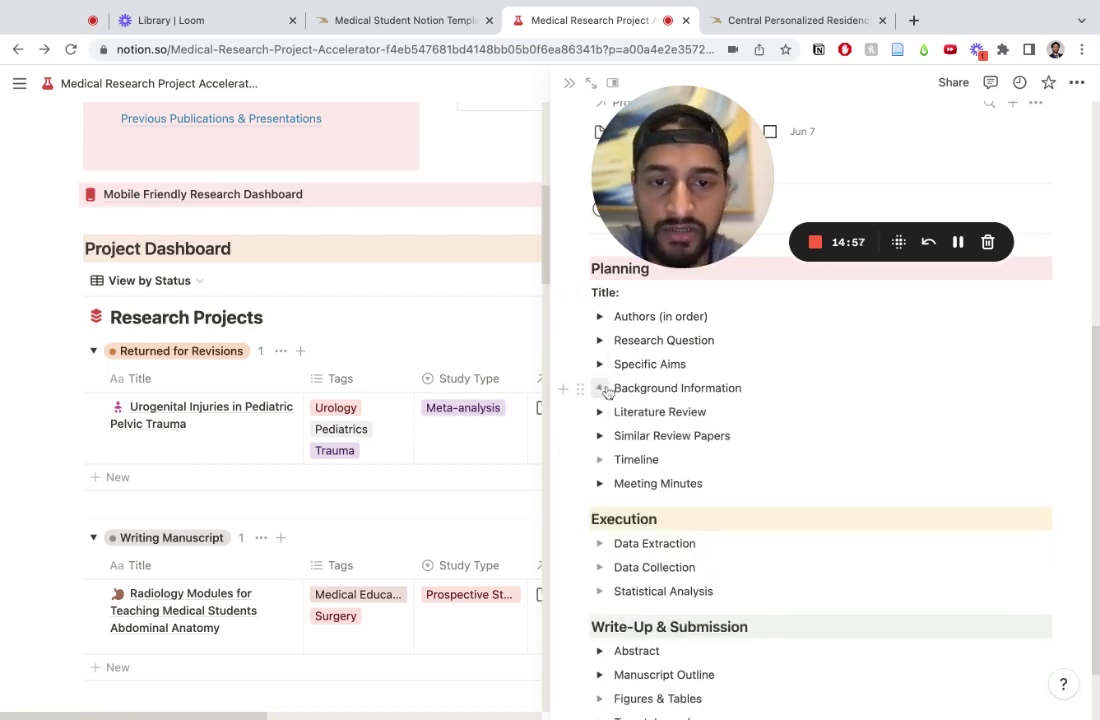
{"action": "left_click", "coordinate": [599, 412]}
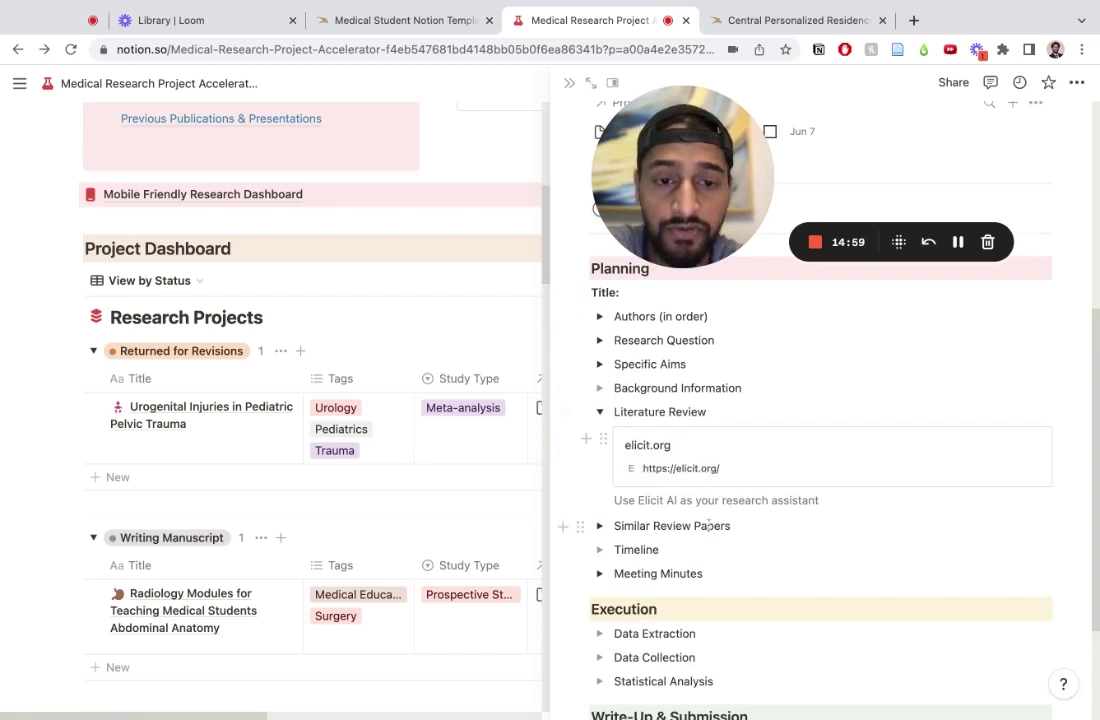
{"action": "left_click", "coordinate": [600, 413]}
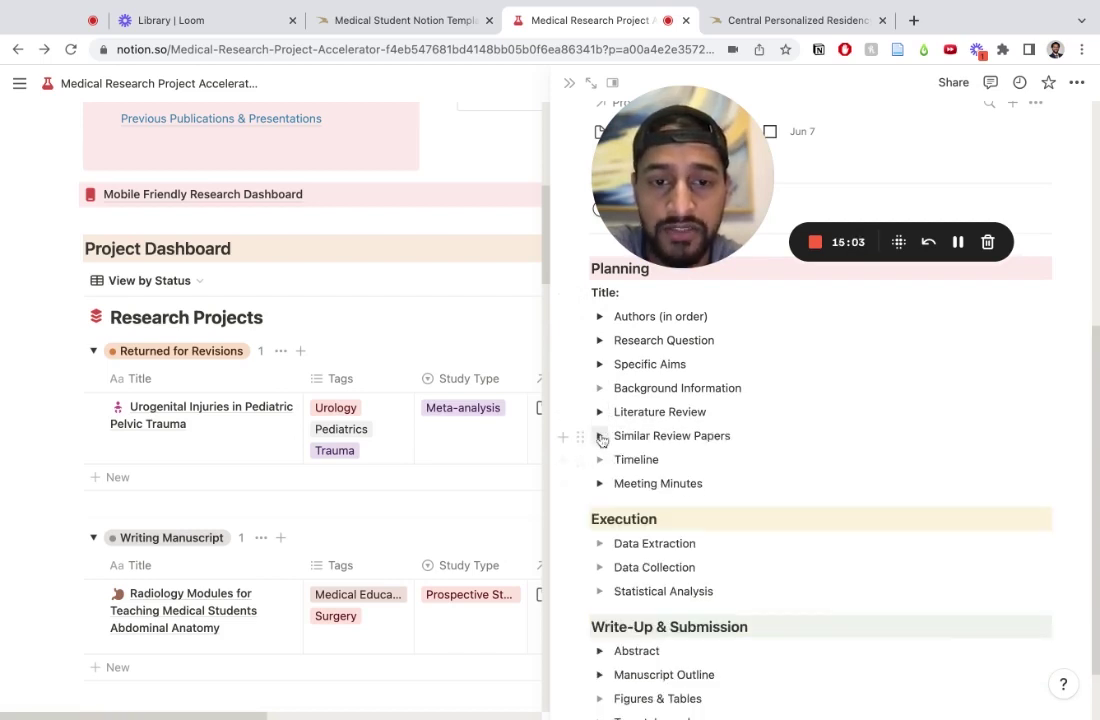
{"action": "left_click", "coordinate": [600, 437]}
{"action": "left_click", "coordinate": [600, 437]}
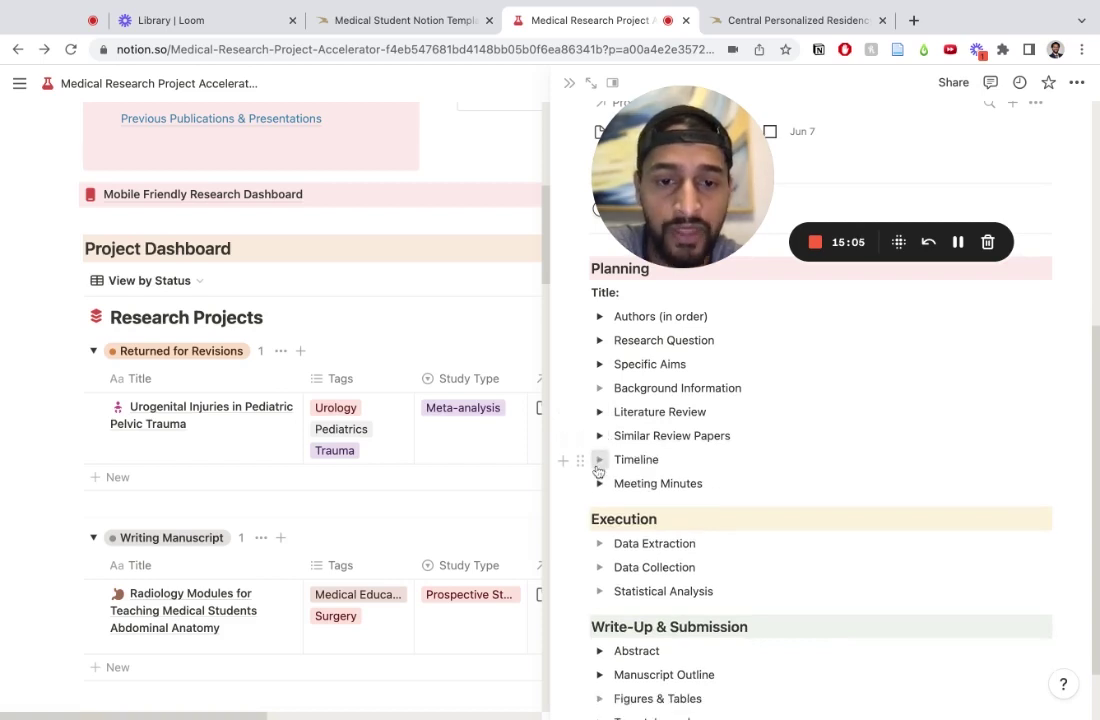
{"action": "left_click", "coordinate": [599, 460]}
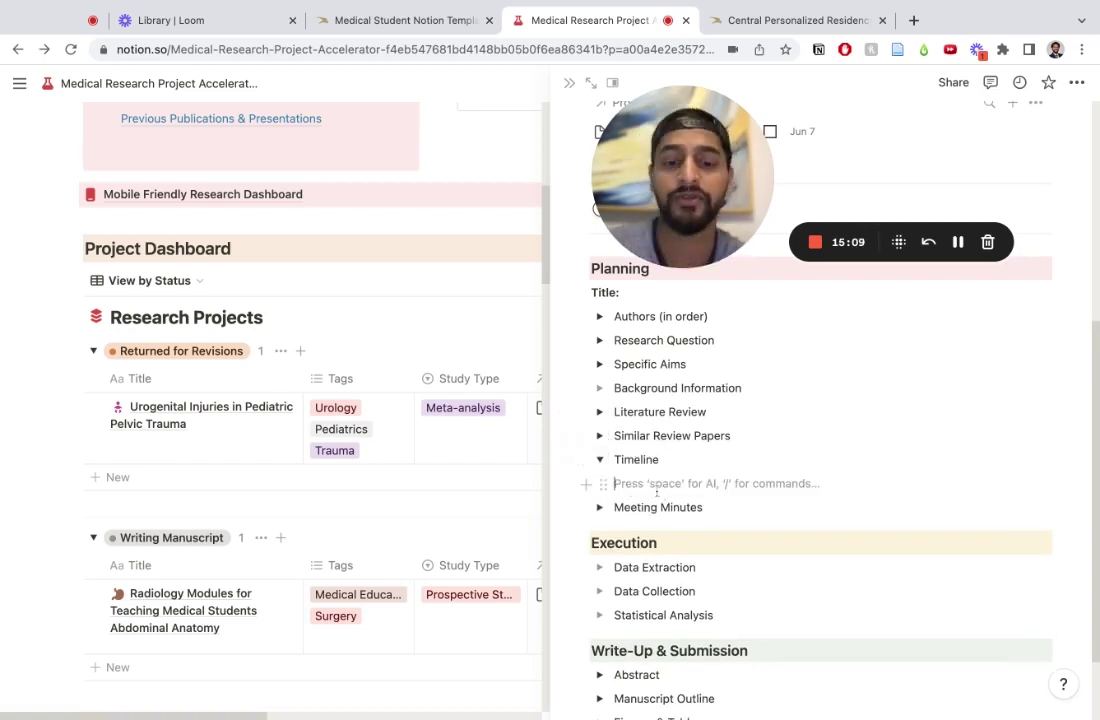
{"action": "type", "text": "finish review next week 6/14/23"}
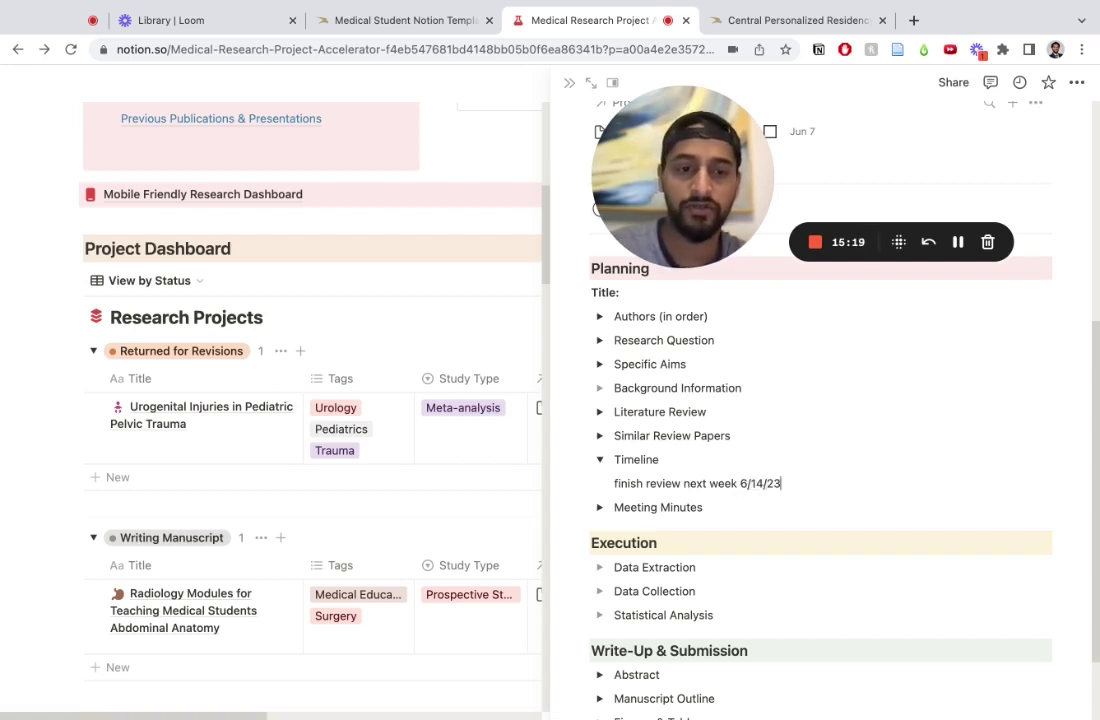
Step: Add a meeting entry under Meeting Minutes with its date and the attendees present
{"action": "left_click", "coordinate": [601, 459]}
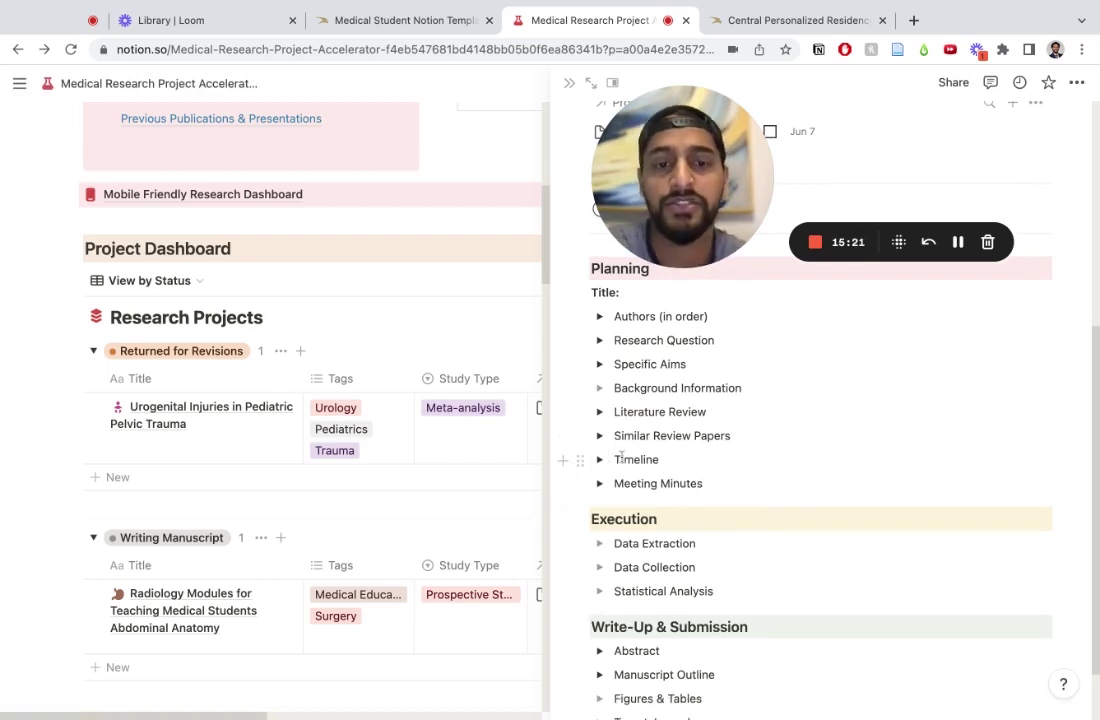
{"action": "left_click", "coordinate": [600, 483]}
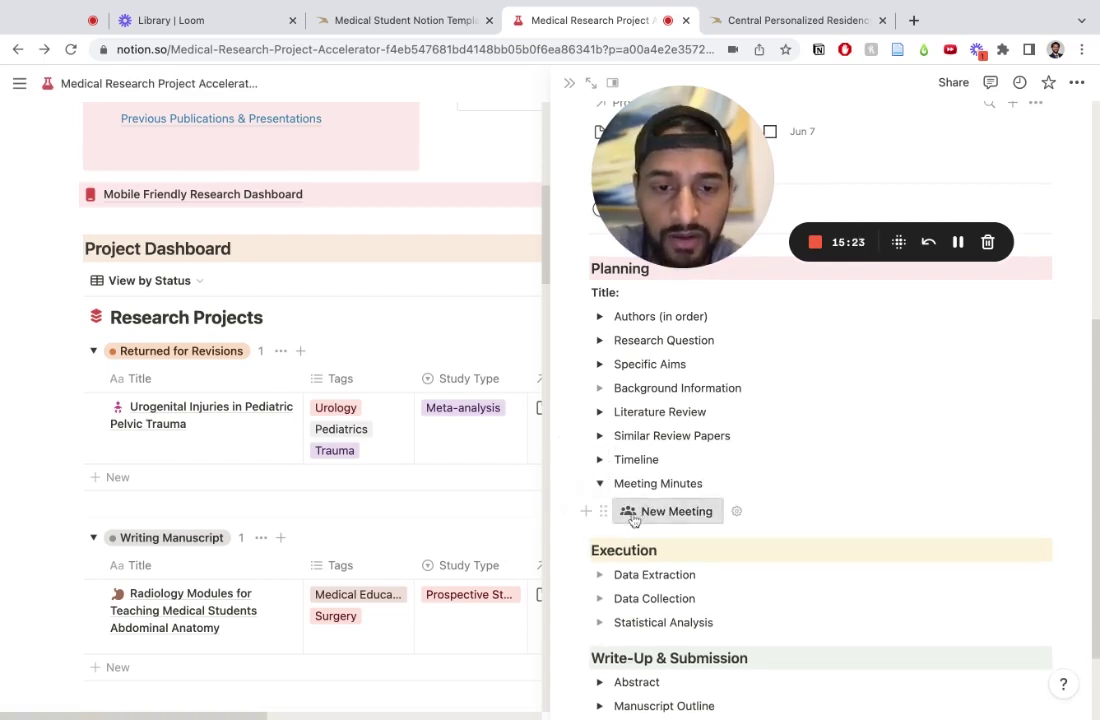
{"action": "left_click", "coordinate": [634, 515]}
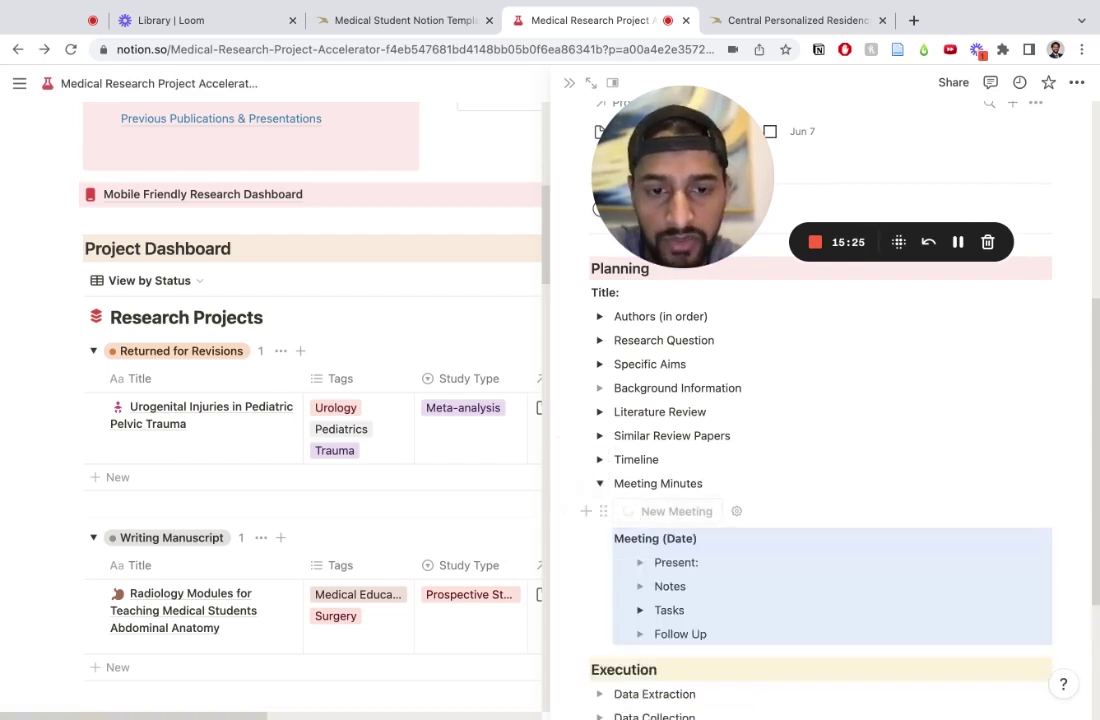
{"action": "double_click", "coordinate": [680, 540]}
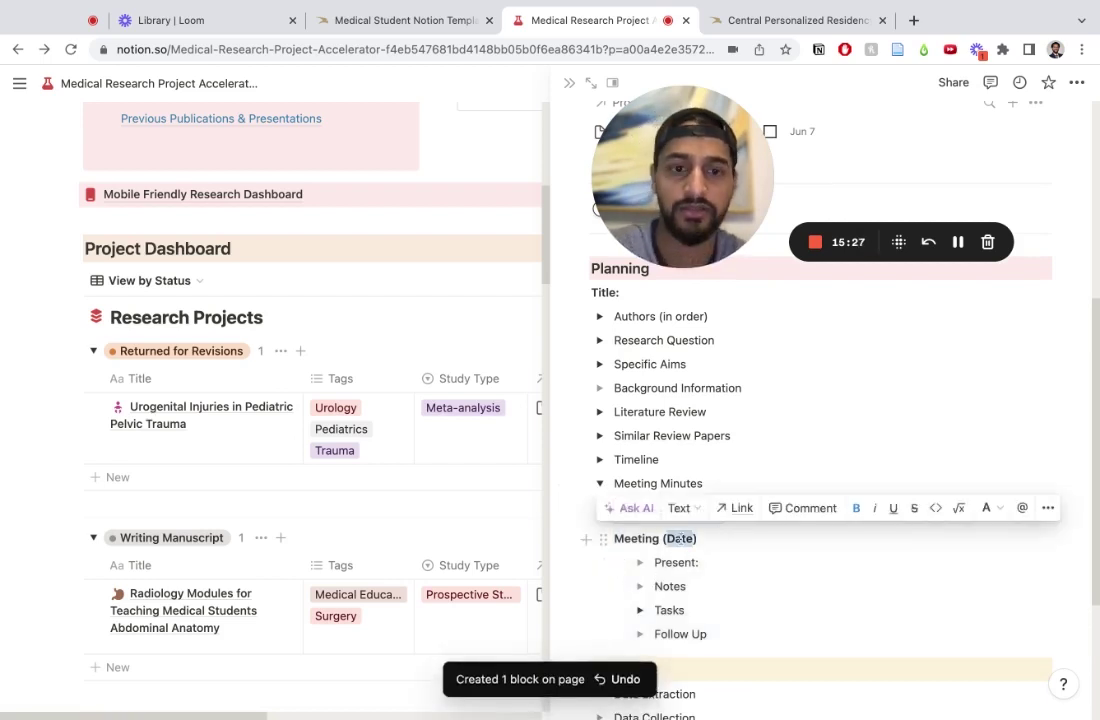
{"action": "type", "text": "6/8"}
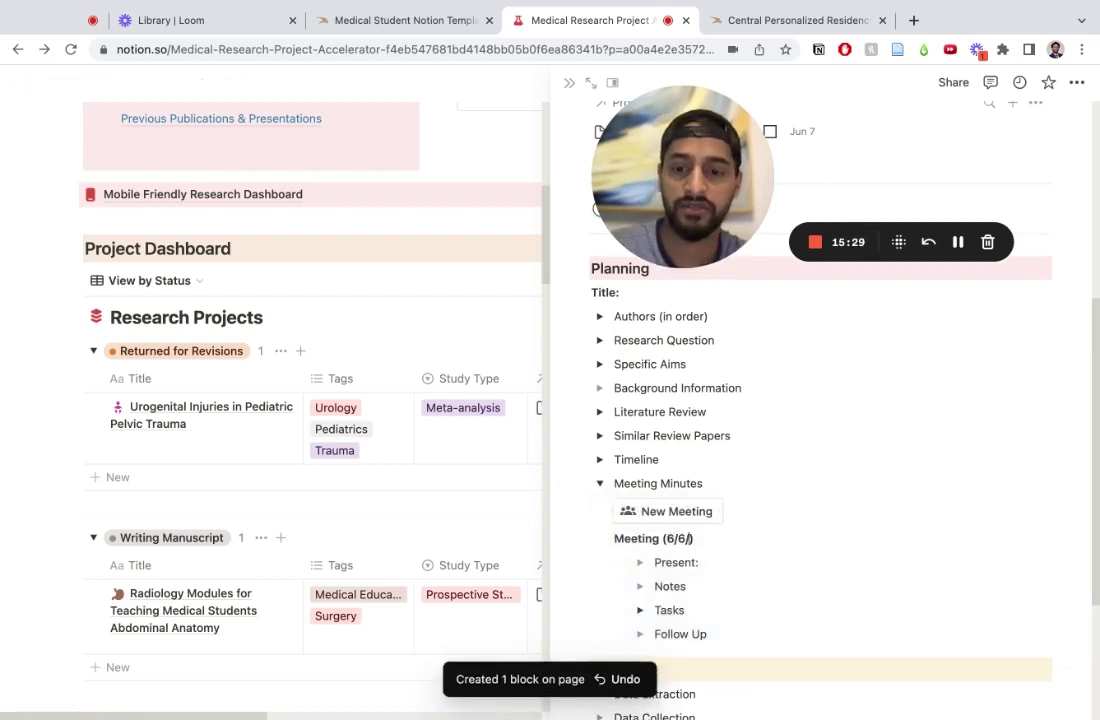
{"action": "left_click", "coordinate": [705, 563]}
{"action": "type", "text": "amen"}
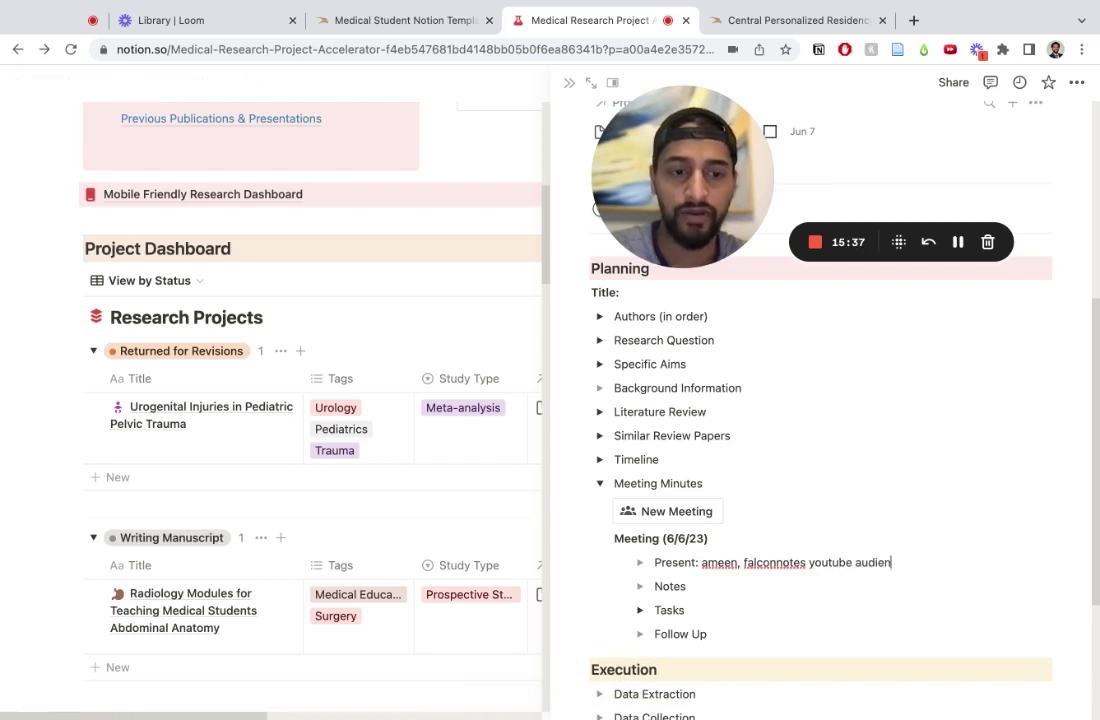
{"action": "type", "text": "ce"}
Step: Add two placeholder lines under the meeting's Notes, then collapse Notes
{"action": "left_click", "coordinate": [643, 588]}
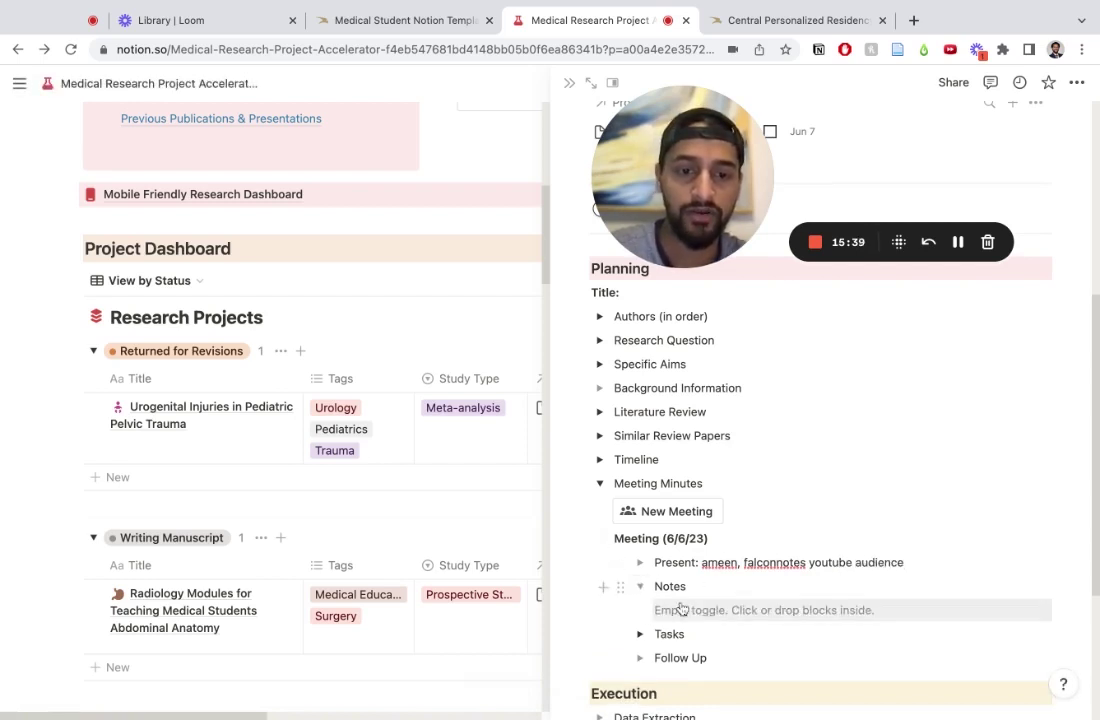
{"action": "left_click", "coordinate": [682, 608]}
{"action": "type", "text": "asff"}
{"action": "key", "text": "Return"}
{"action": "type", "text": "as"}
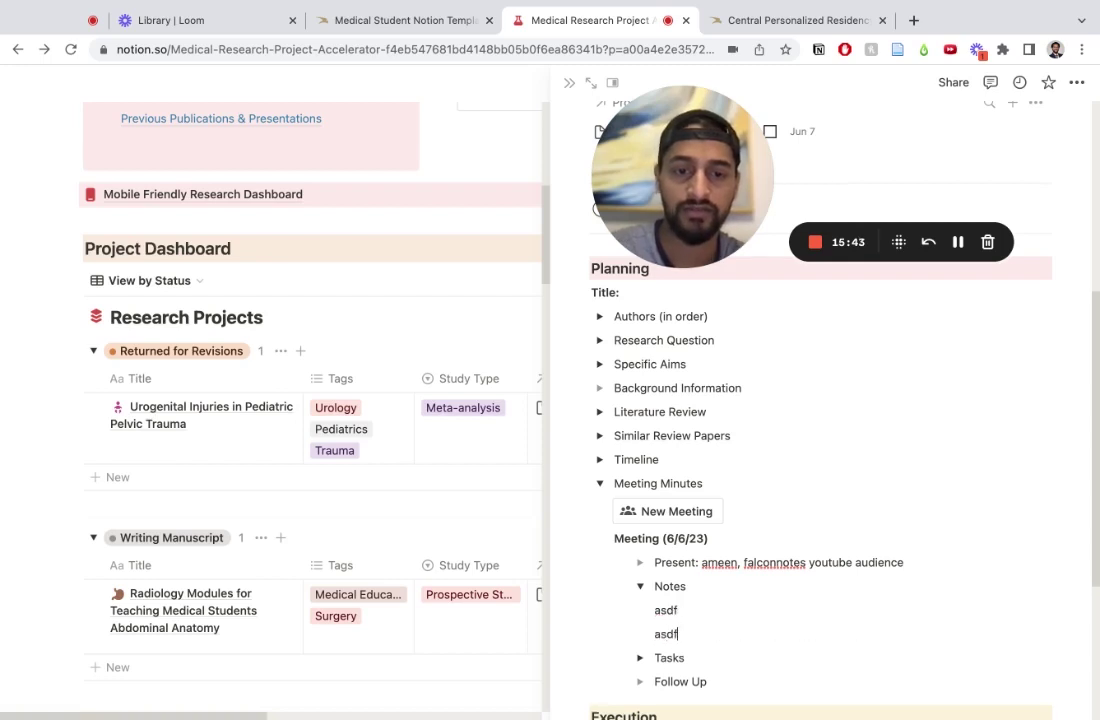
{"action": "left_click", "coordinate": [641, 587]}
Step: Create a new task from the meeting's Tasks, title it 'read similar paper in JAMA', and go back
{"action": "left_click", "coordinate": [640, 610]}
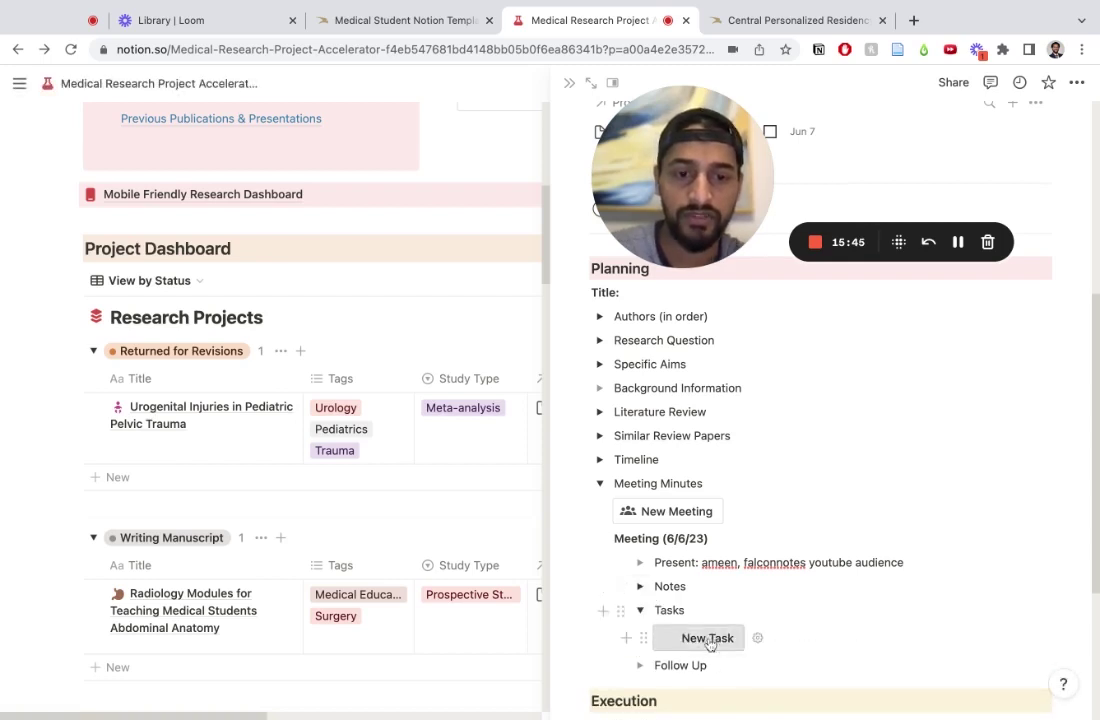
{"action": "scroll", "coordinate": [708, 640], "scroll_direction": "down", "scroll_amount": 2}
{"action": "left_click", "coordinate": [698, 556]}
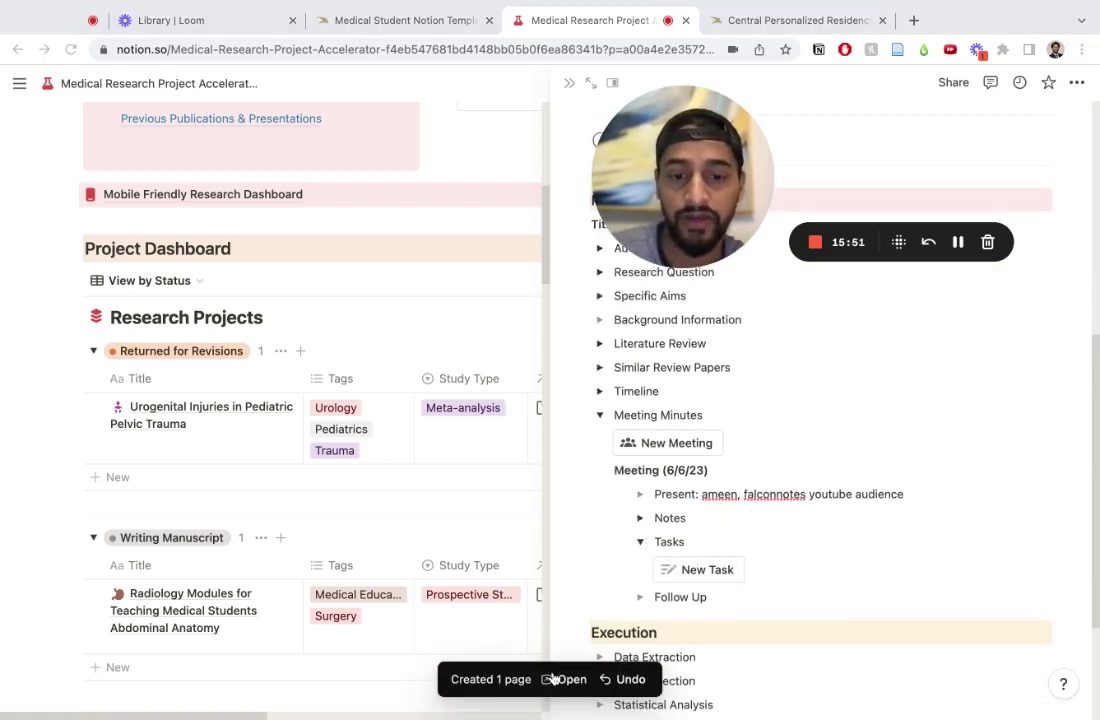
{"action": "left_click", "coordinate": [703, 577]}
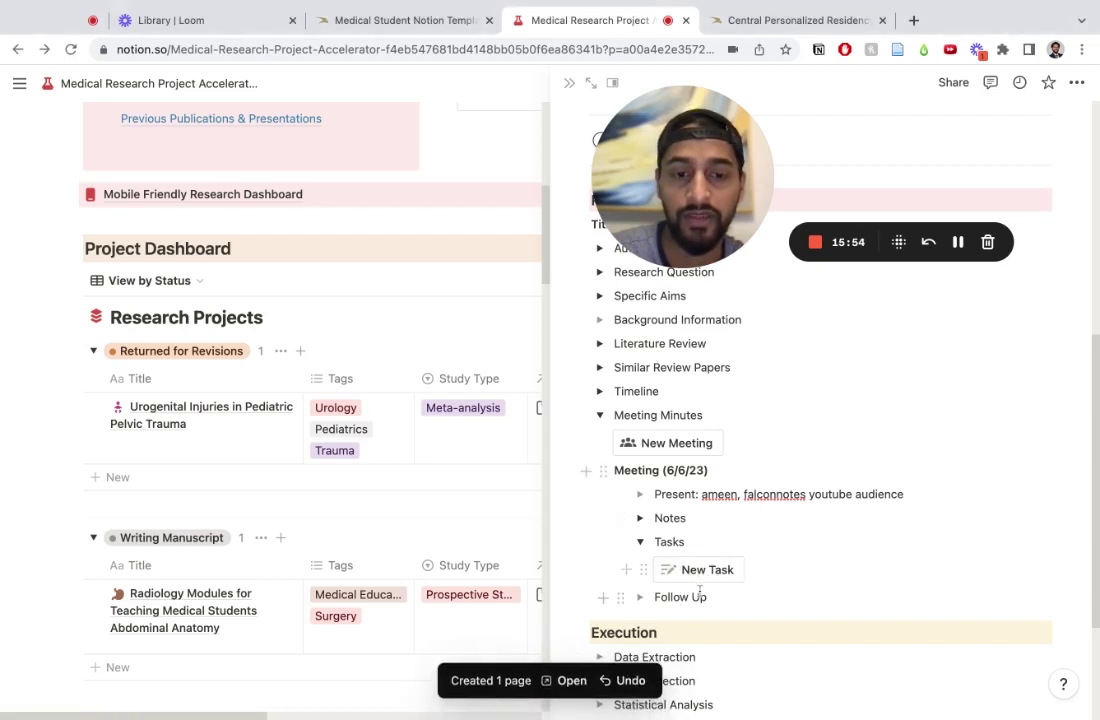
{"action": "left_click", "coordinate": [567, 684]}
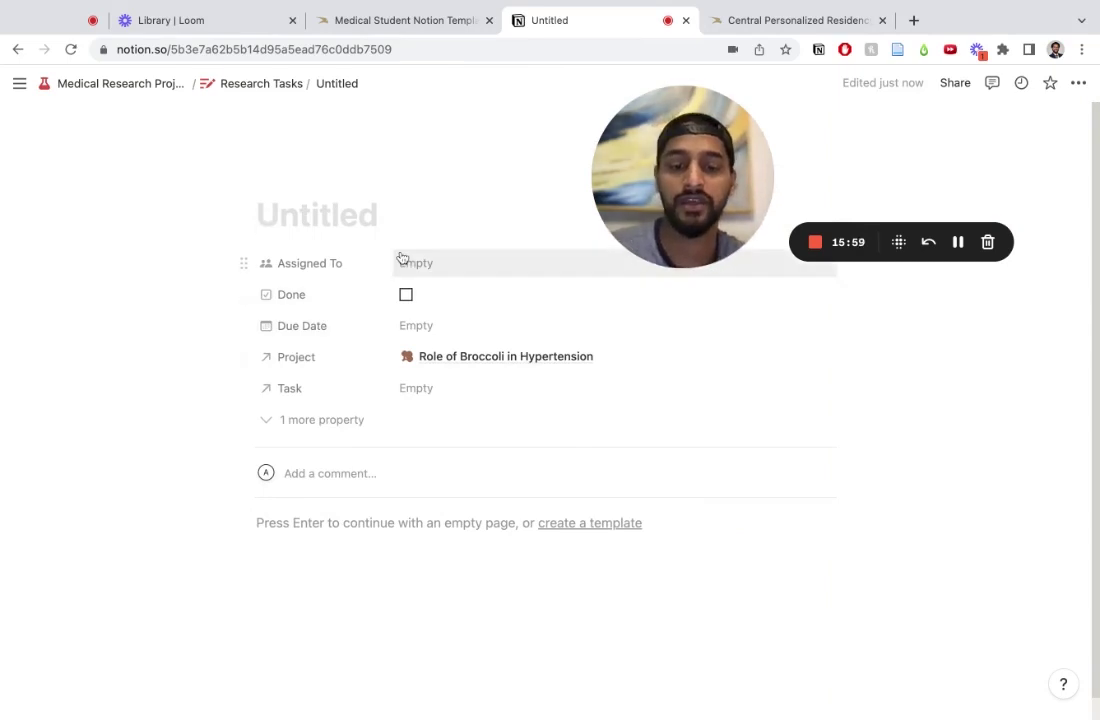
{"action": "type", "text": "read similar paper in JAMA"}
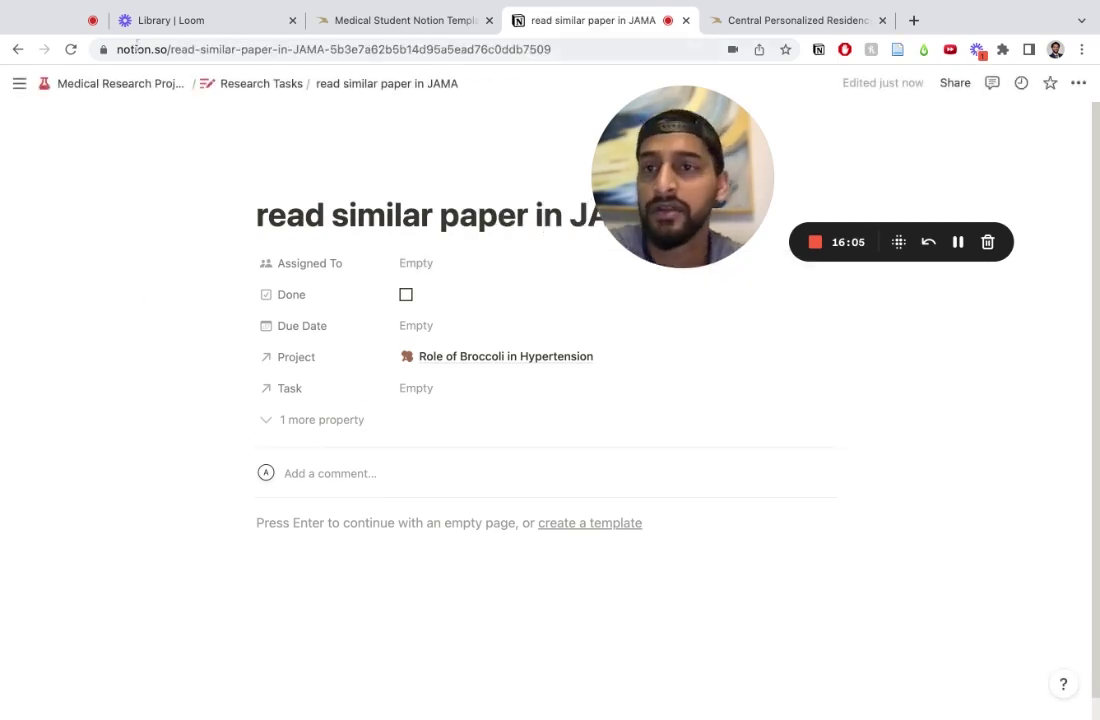
{"action": "left_click", "coordinate": [16, 58]}
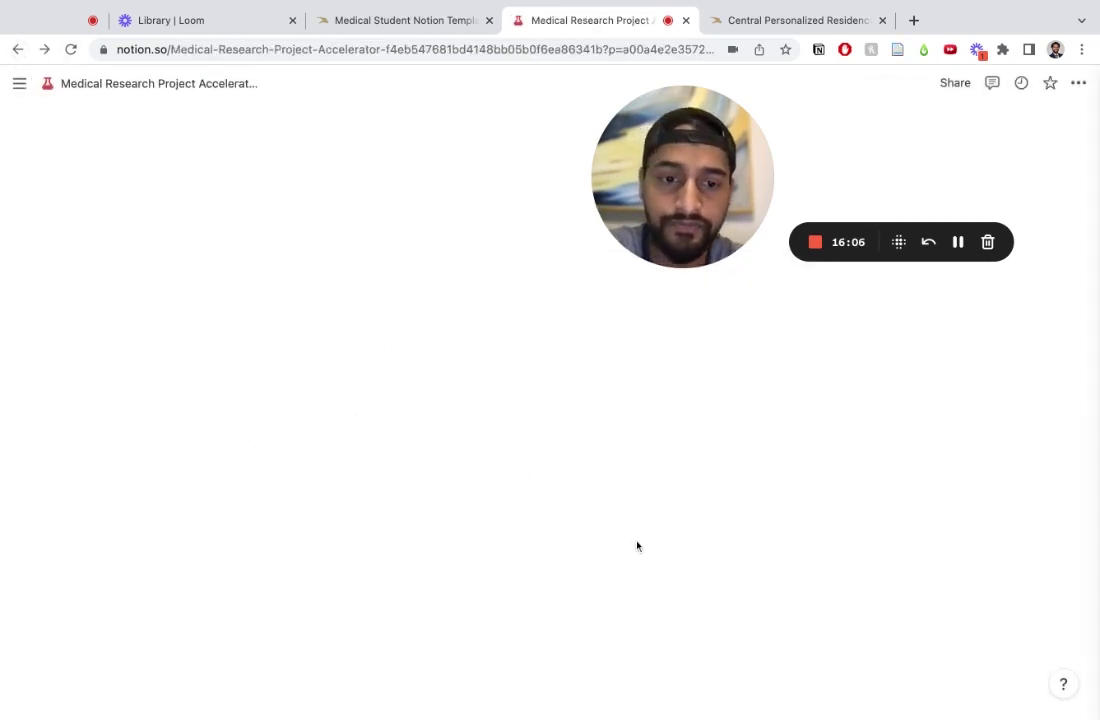
{"action": "scroll", "coordinate": [835, 658], "scroll_direction": "down", "scroll_amount": 6}
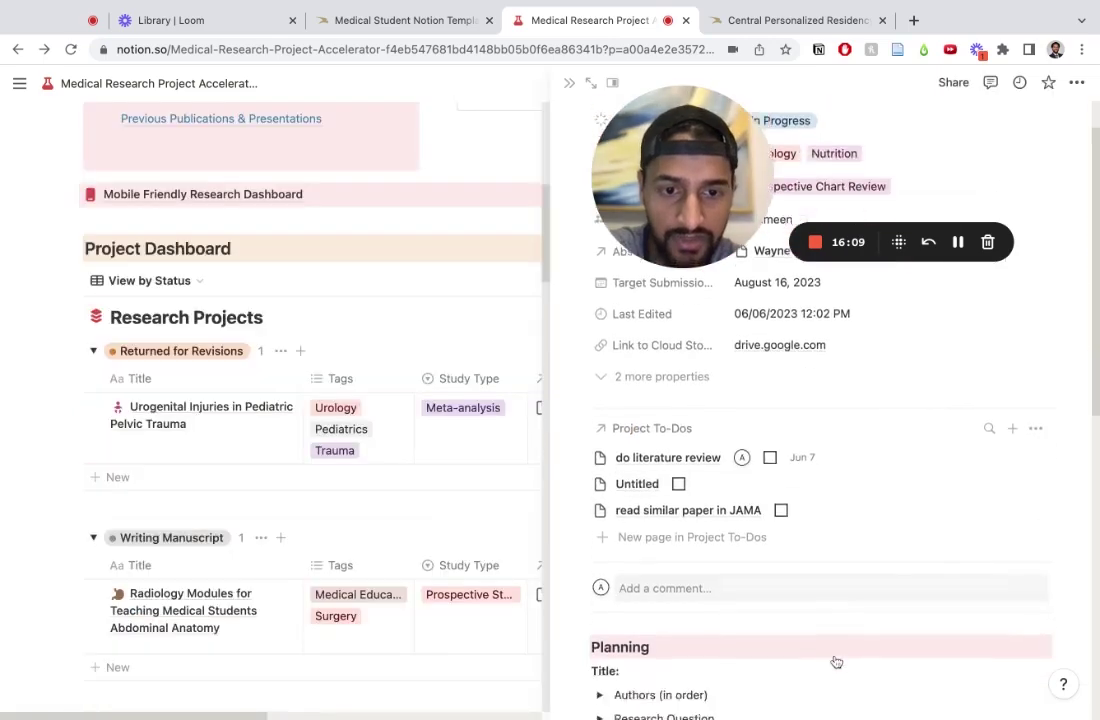
{"action": "scroll", "coordinate": [836, 662], "scroll_direction": "up", "scroll_amount": 5}
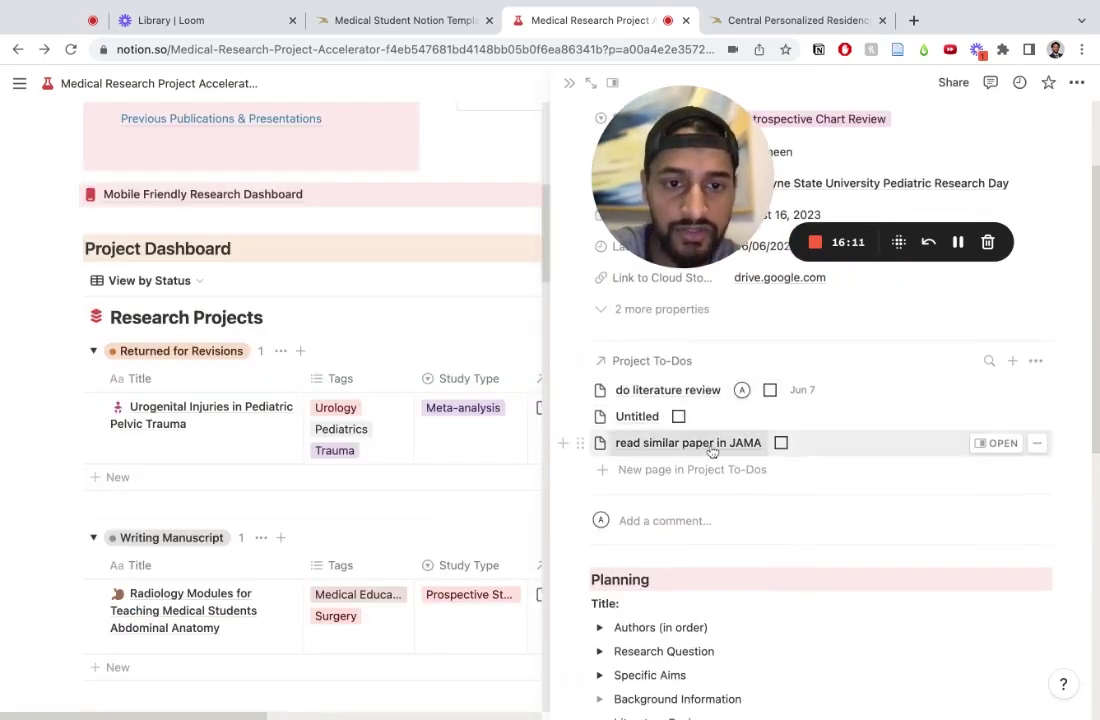
{"action": "scroll", "coordinate": [750, 540], "scroll_direction": "down", "scroll_amount": 6}
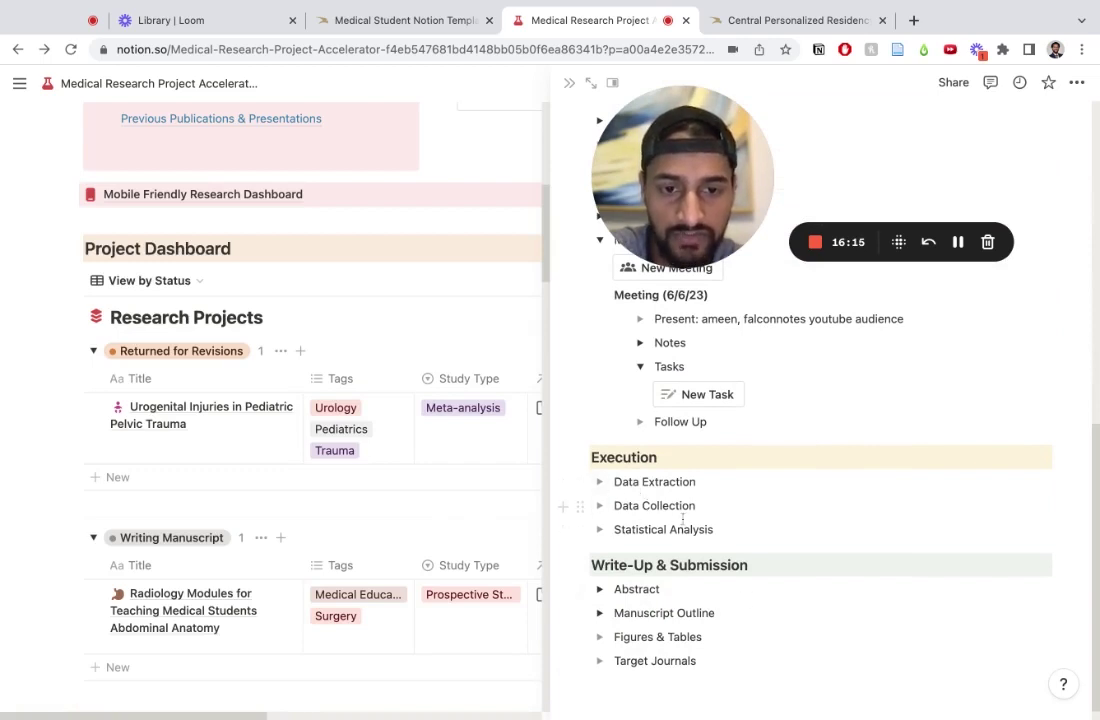
{"action": "scroll", "coordinate": [698, 517], "scroll_direction": "down", "scroll_amount": 1}
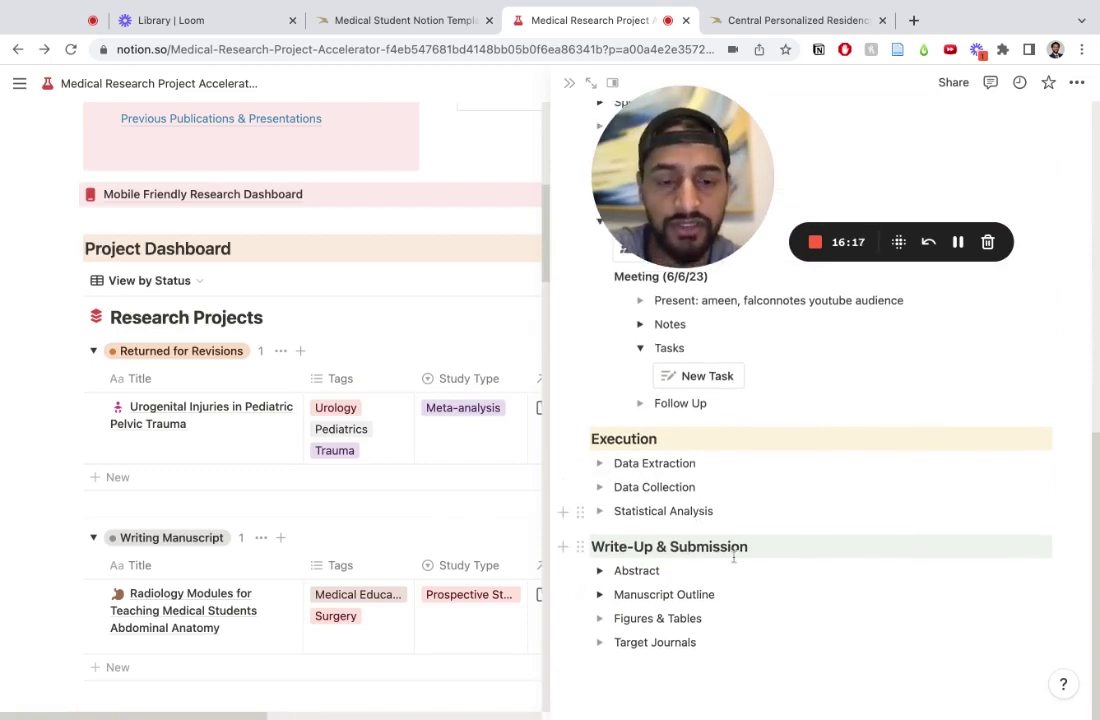
{"action": "left_click", "coordinate": [599, 595]}
{"action": "scroll", "coordinate": [705, 645], "scroll_direction": "down", "scroll_amount": 2}
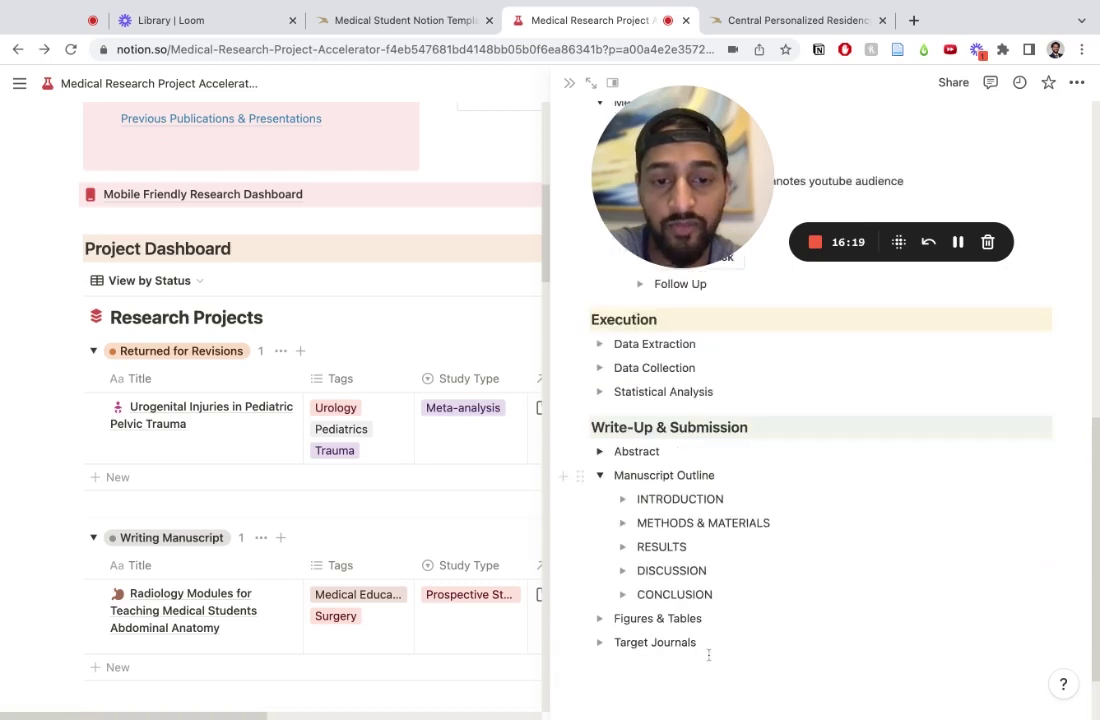
{"action": "left_click", "coordinate": [600, 480]}
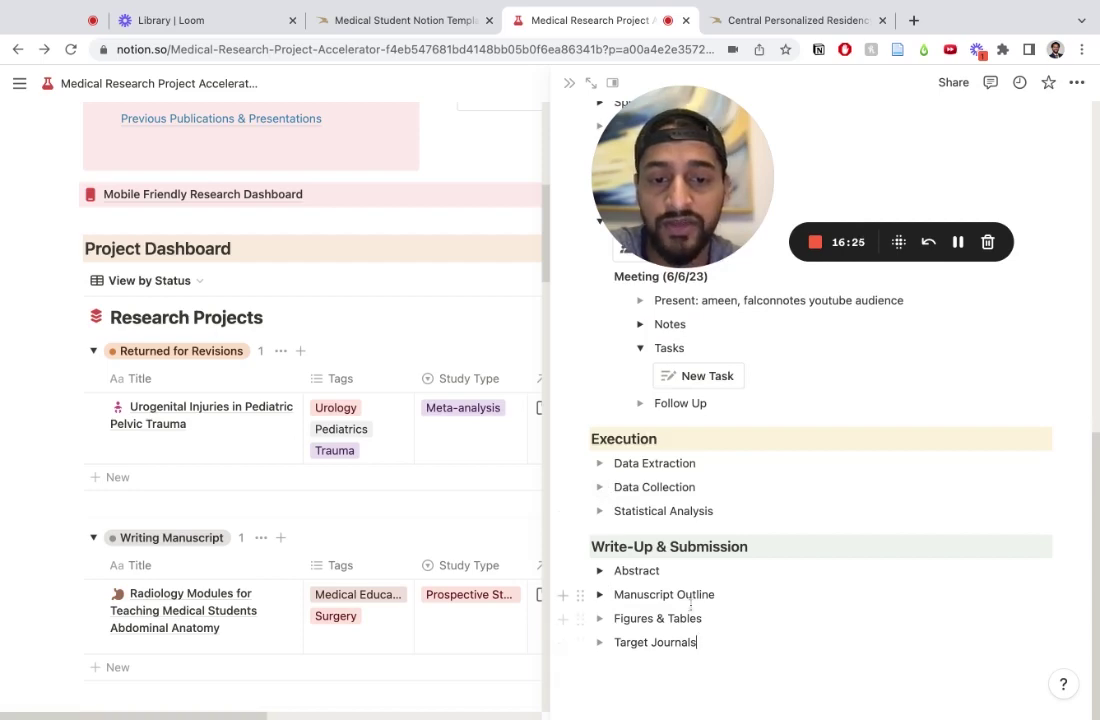
{"action": "left_click", "coordinate": [599, 570]}
{"action": "left_click", "coordinate": [599, 570]}
{"action": "scroll", "coordinate": [632, 570], "scroll_direction": "up", "scroll_amount": 10}
{"action": "scroll", "coordinate": [632, 570], "scroll_direction": "down", "scroll_amount": 2}
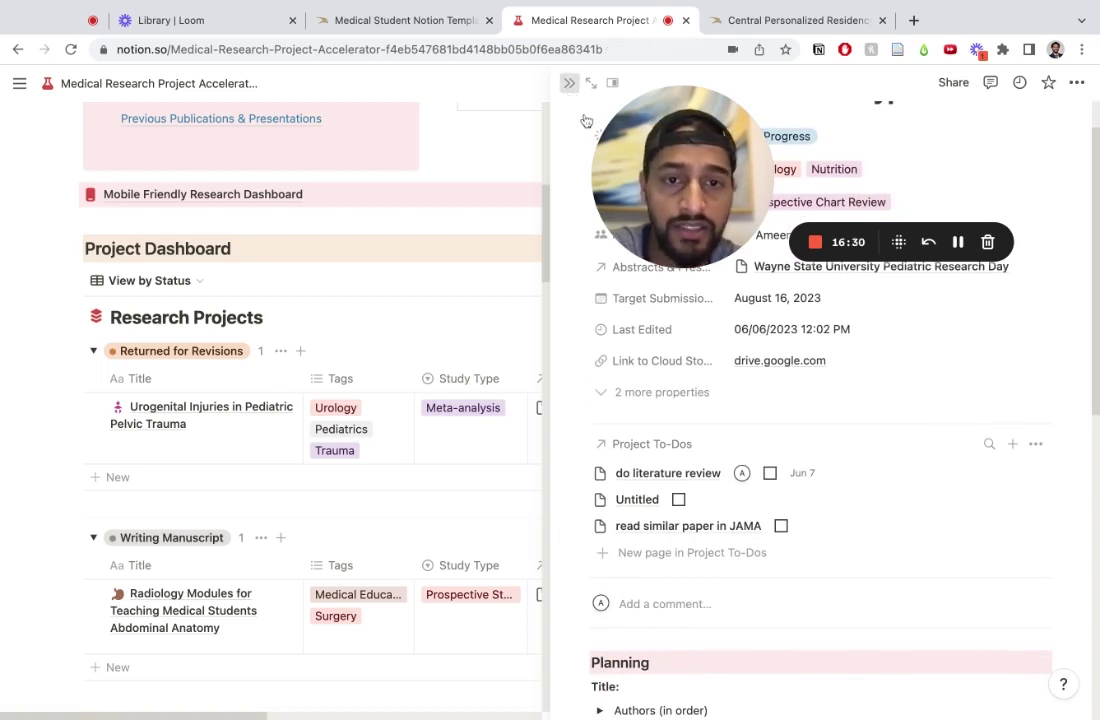
Step: In Easy Task Scheduler & Assigner, drag the JAMA reading task to a team member's column
{"action": "left_click", "coordinate": [569, 83]}
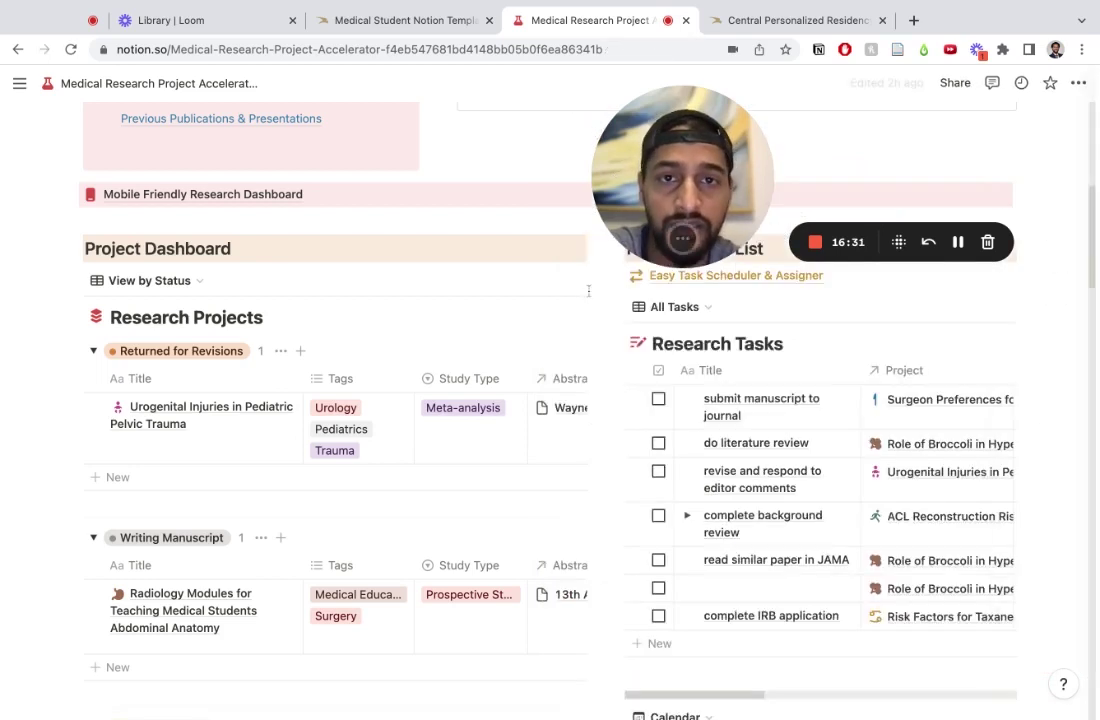
{"action": "left_click", "coordinate": [762, 277]}
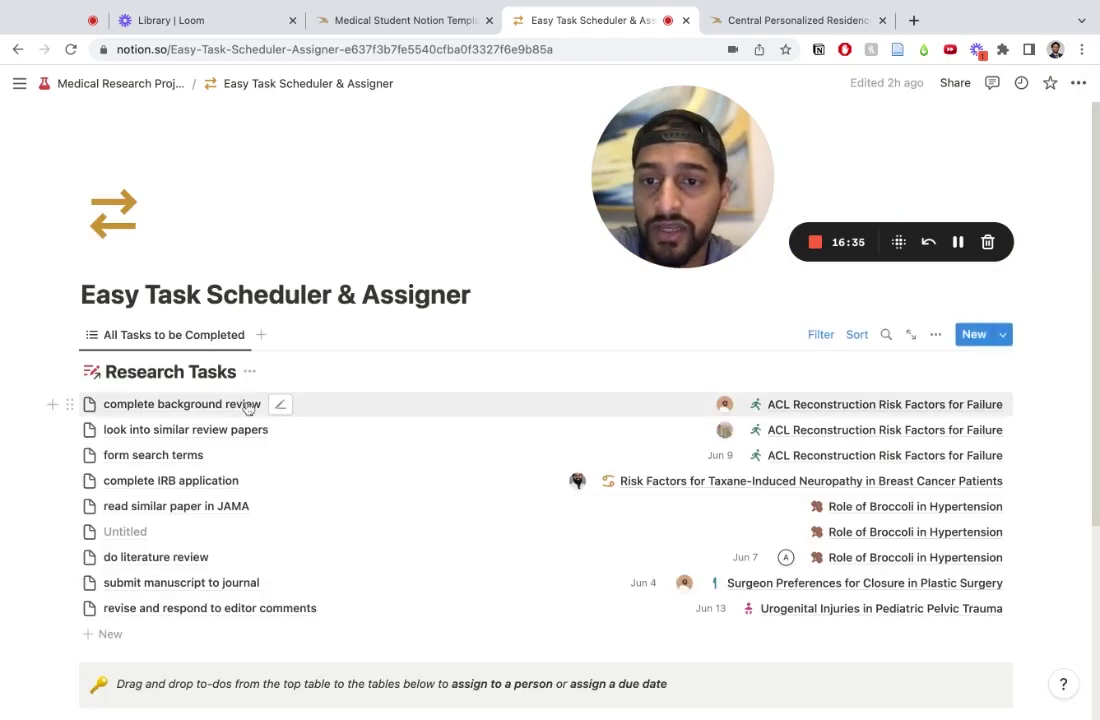
{"action": "scroll", "coordinate": [737, 609], "scroll_direction": "down", "scroll_amount": 4}
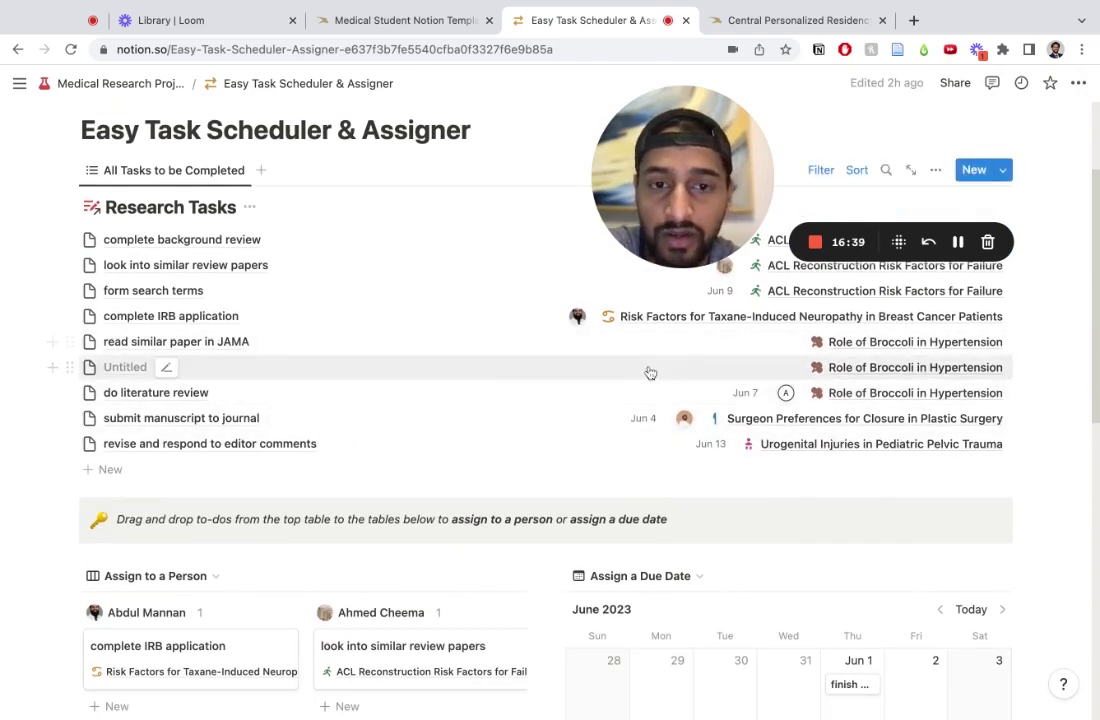
{"action": "left_click_drag", "start_coordinate": [596, 357], "coordinate": [453, 424]}
{"action": "left_click_drag", "start_coordinate": [673, 408], "coordinate": [228, 432]}
{"action": "scroll", "coordinate": [449, 363], "scroll_direction": "up", "scroll_amount": 3}
{"action": "scroll", "coordinate": [584, 452], "scroll_direction": "up", "scroll_amount": 1}
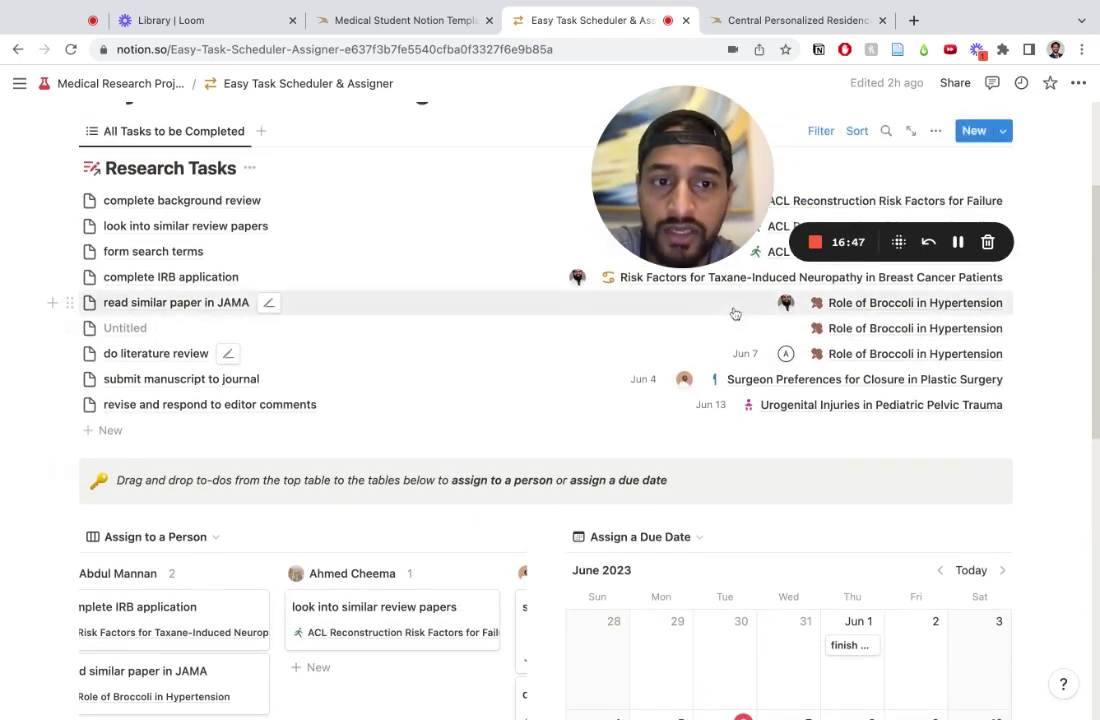
Step: Place the JAMA reading task on the calendar to give it a June 7 due date
{"action": "left_click_drag", "start_coordinate": [703, 309], "coordinate": [859, 450]}
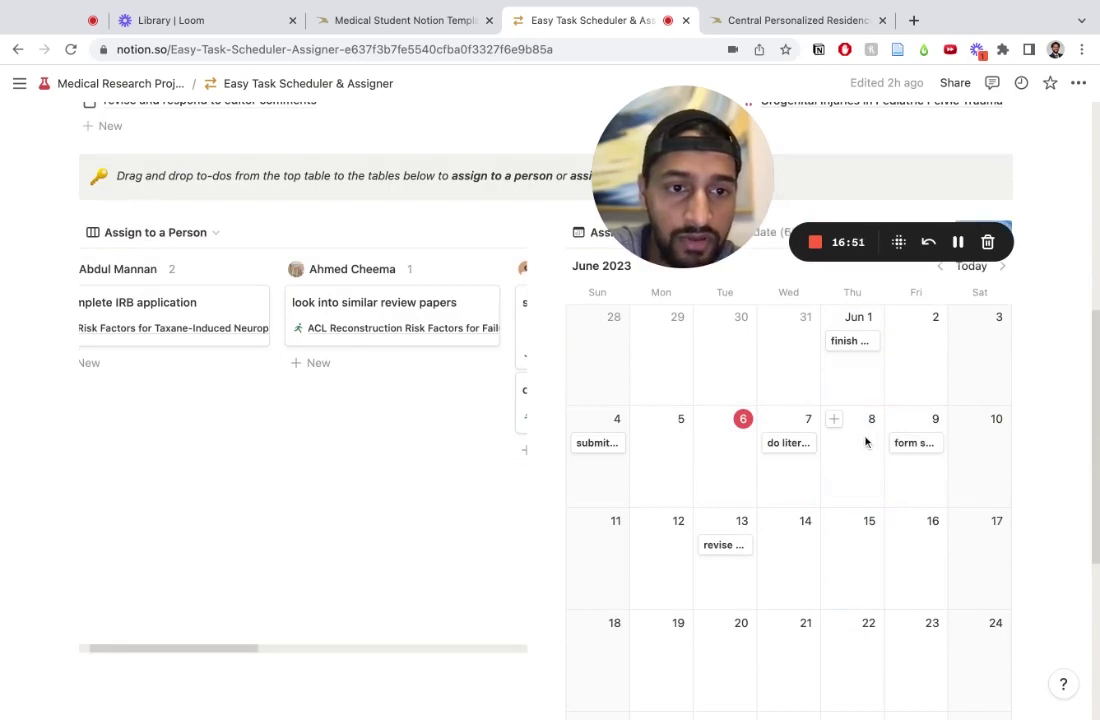
{"action": "scroll", "coordinate": [712, 346], "scroll_direction": "up", "scroll_amount": 7}
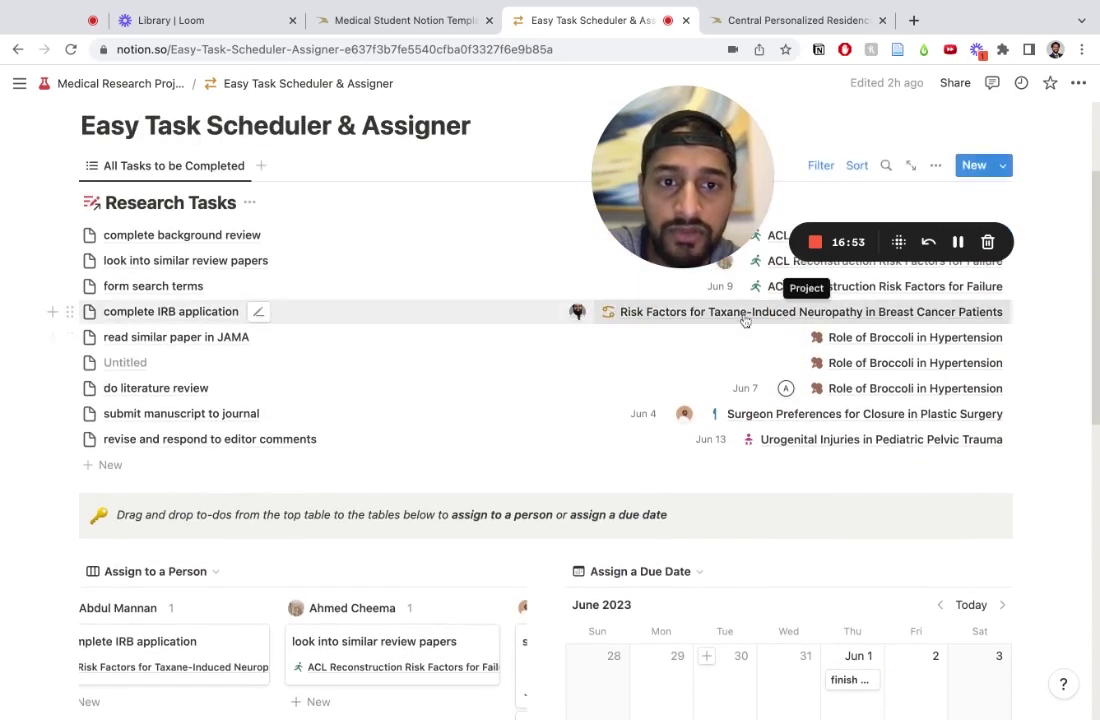
{"action": "left_click_drag", "start_coordinate": [734, 337], "coordinate": [788, 518]}
{"action": "scroll", "coordinate": [280, 490], "scroll_direction": "left", "scroll_amount": 2}
{"action": "scroll", "coordinate": [297, 414], "scroll_direction": "up", "scroll_amount": 5}
{"action": "left_click", "coordinate": [17, 50]}
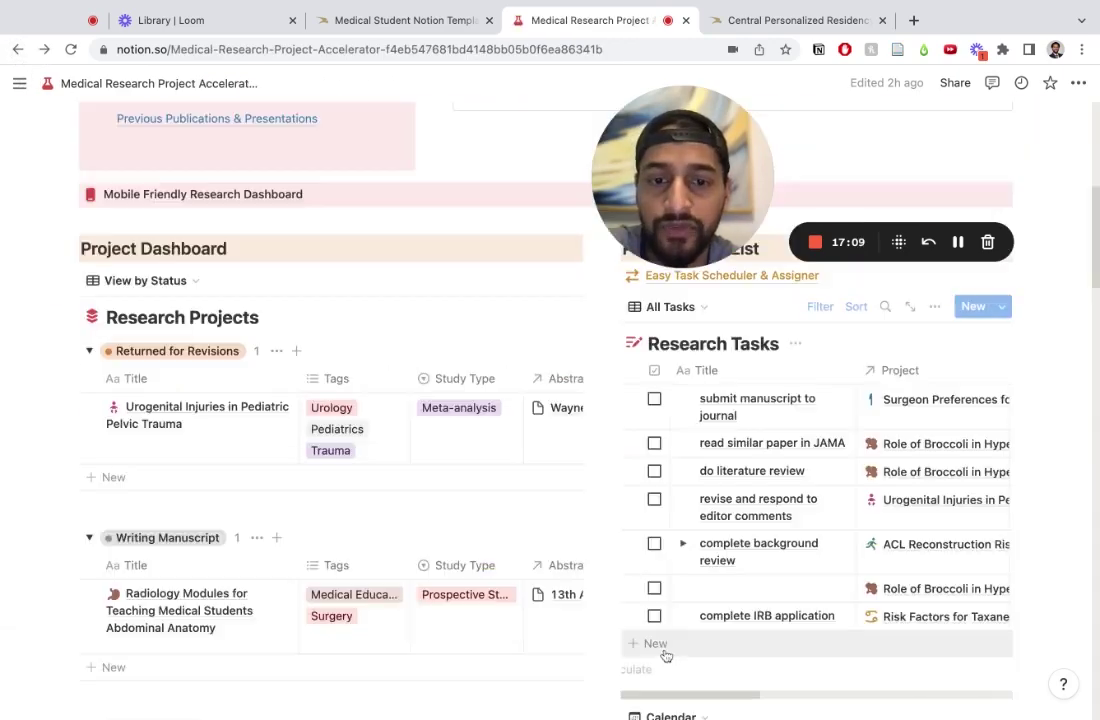
{"action": "scroll", "coordinate": [600, 400], "scroll_direction": "down", "scroll_amount": 15}
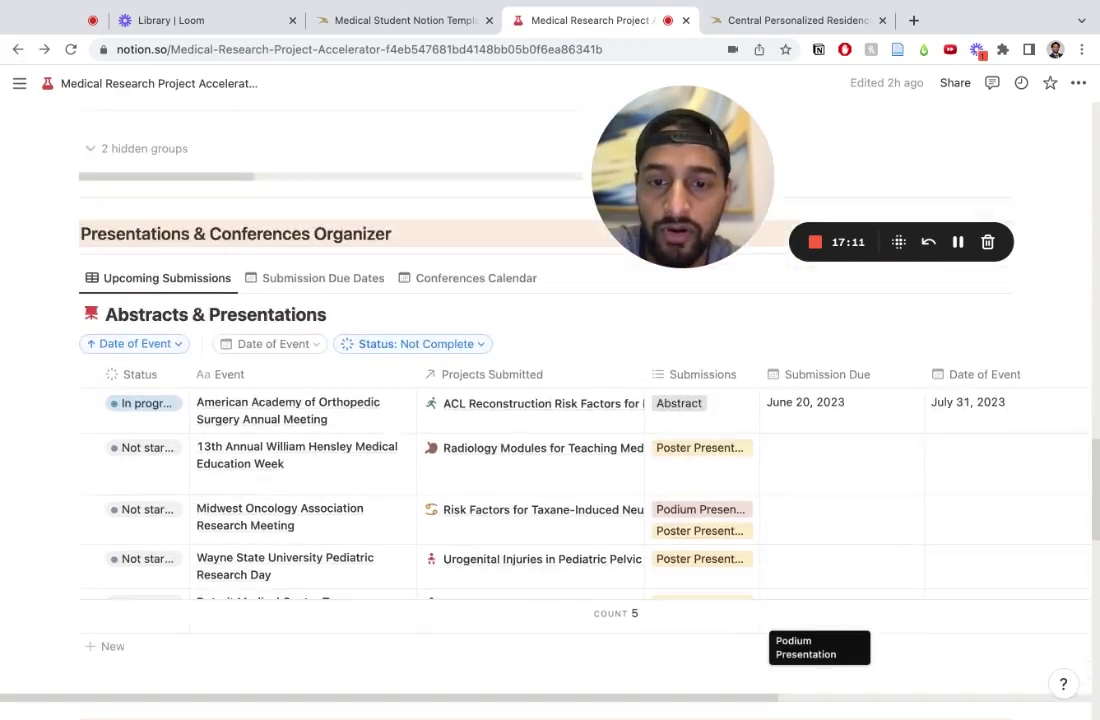
{"action": "scroll", "coordinate": [600, 400], "scroll_direction": "down", "scroll_amount": 2}
{"action": "scroll", "coordinate": [600, 400], "scroll_direction": "up", "scroll_amount": 10}
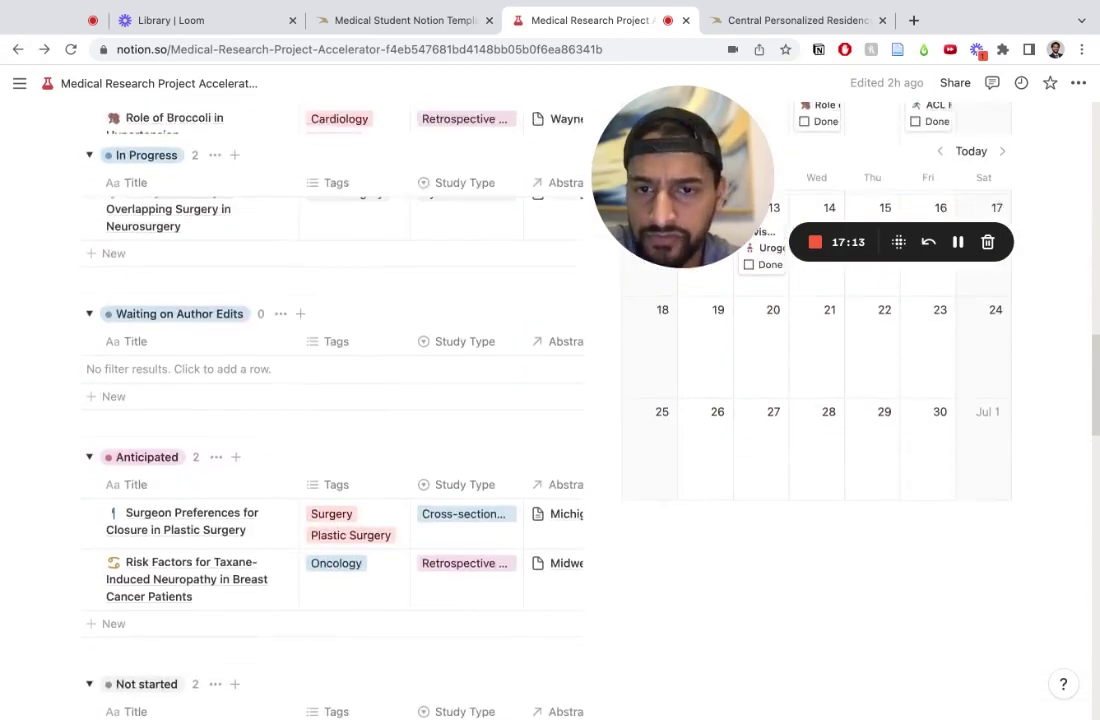
{"action": "scroll", "coordinate": [545, 400], "scroll_direction": "down", "scroll_amount": 15}
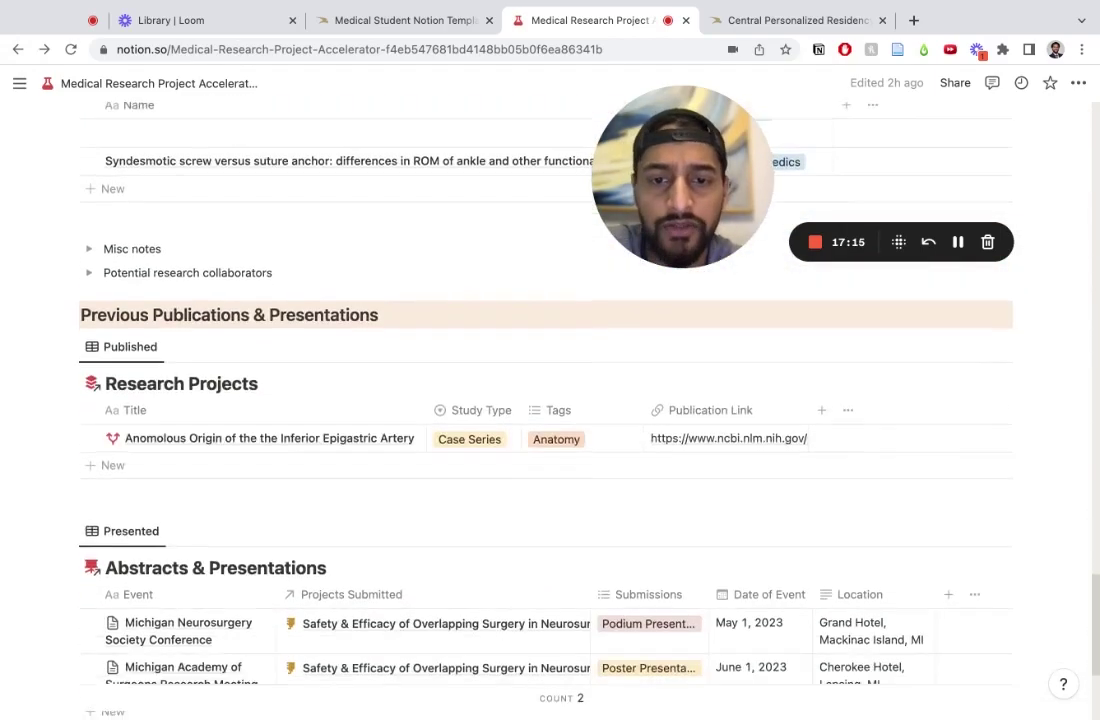
{"action": "scroll", "coordinate": [545, 400], "scroll_direction": "down", "scroll_amount": 3}
{"action": "scroll", "coordinate": [545, 400], "scroll_direction": "up", "scroll_amount": 15}
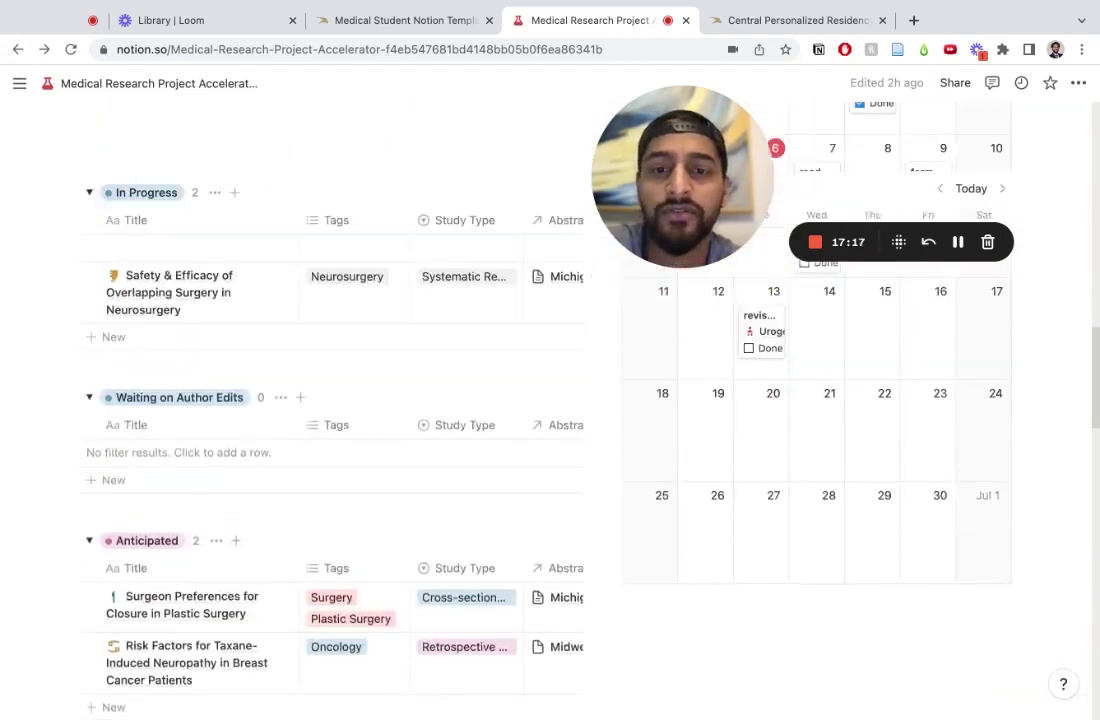
{"action": "scroll", "coordinate": [545, 400], "scroll_direction": "up", "scroll_amount": 15}
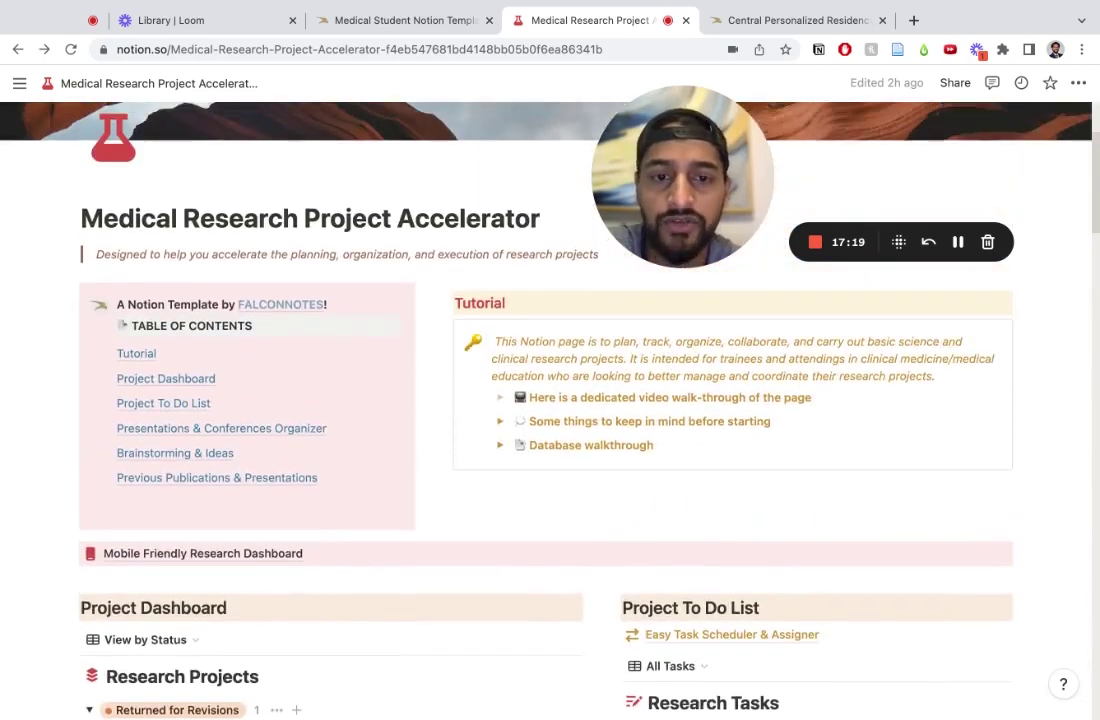